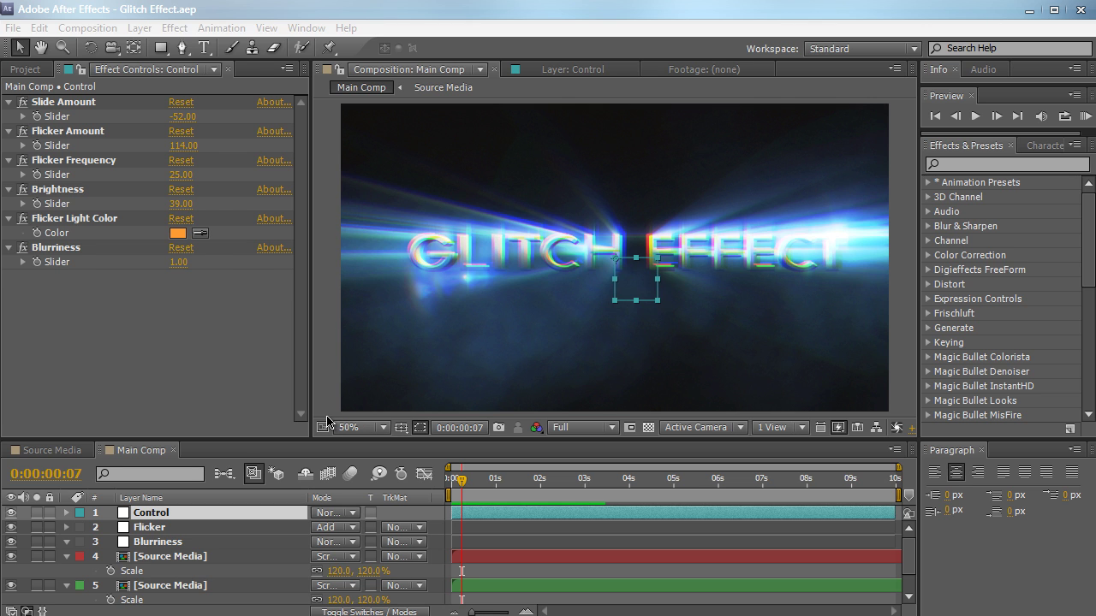
- Preview the finished glitch animation in Main Comp and scrub the playhead to 0:00:01:13
key(KP_4)
key(space)
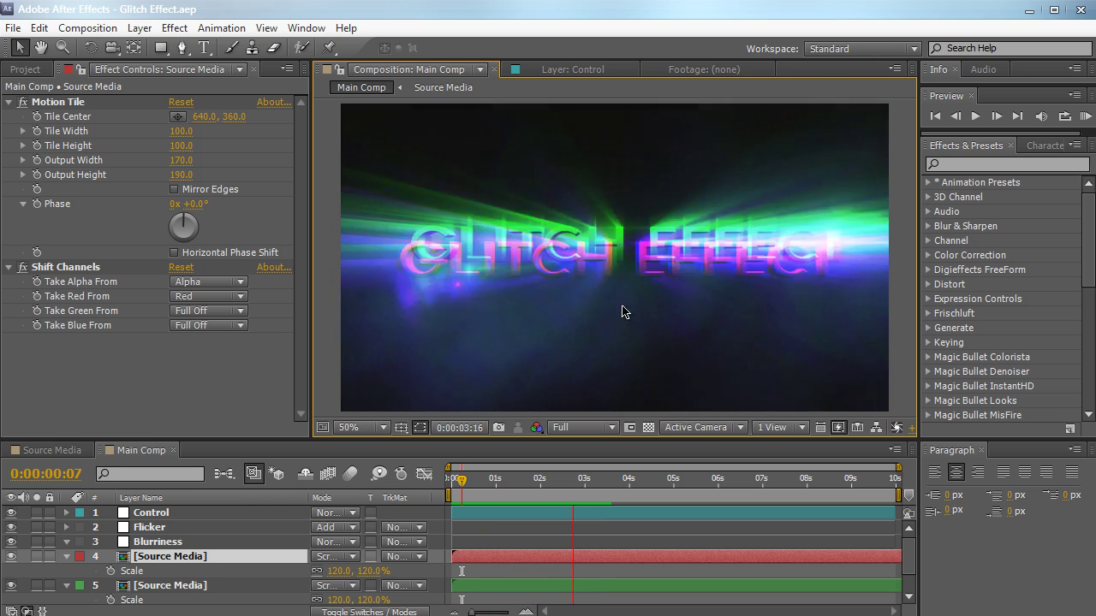
click(909, 184)
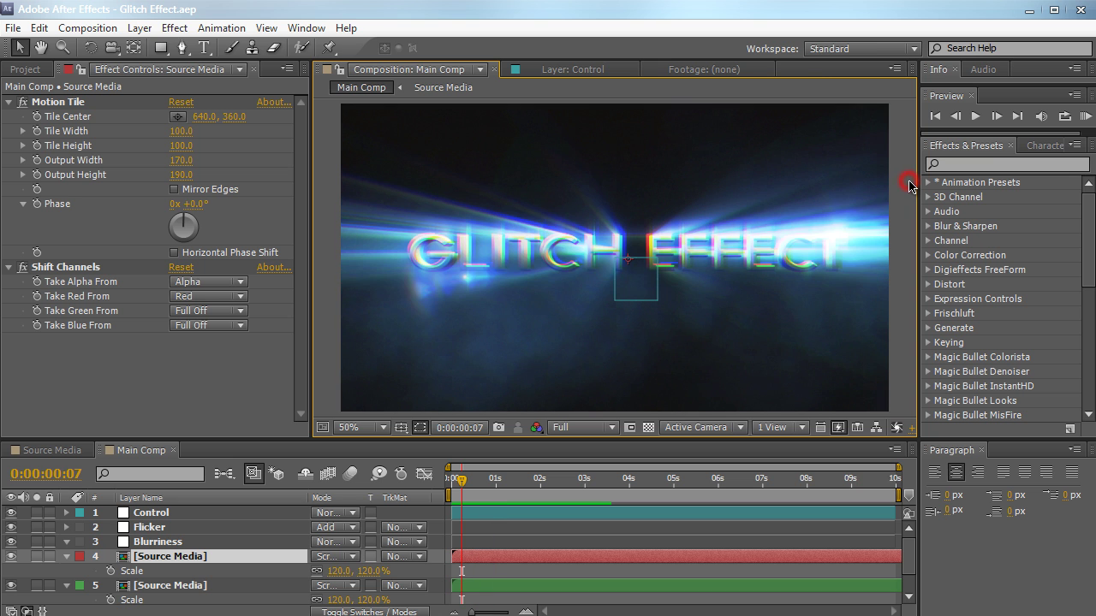
click(479, 480)
drag(481, 481, 514, 481)
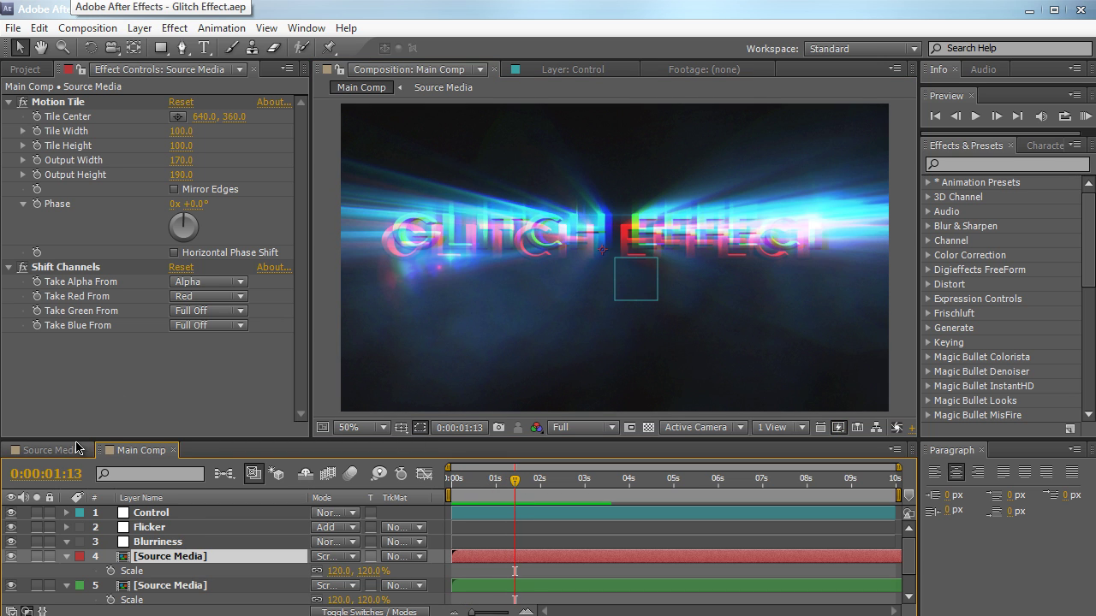
- Create a 1280 x 720, 30 fps, 10-second composition named Source Media Comp
click(111, 31)
click(112, 48)
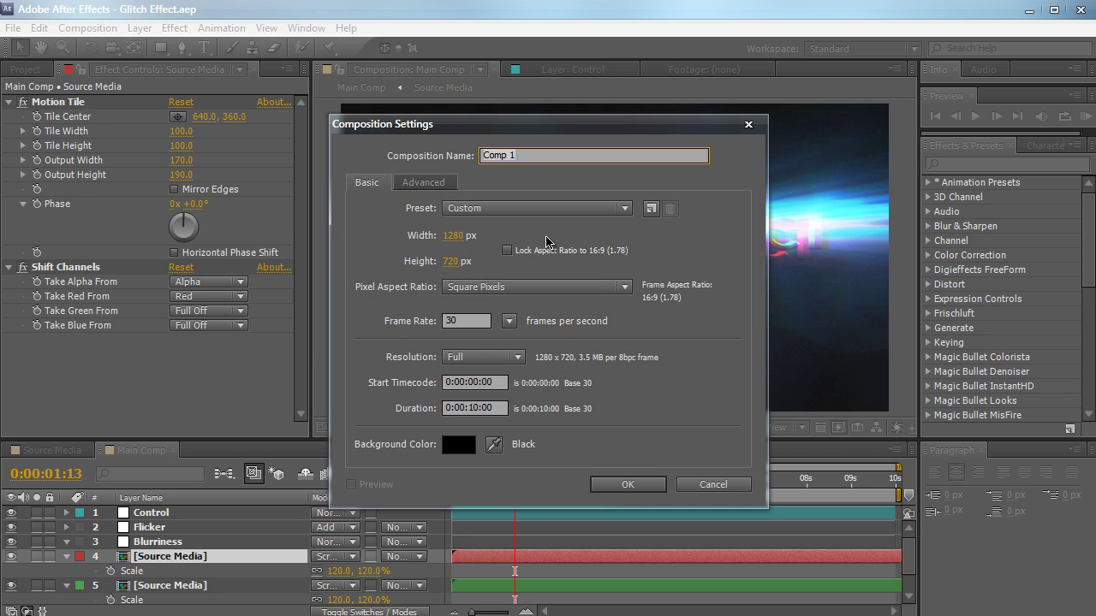
text(Source Media)
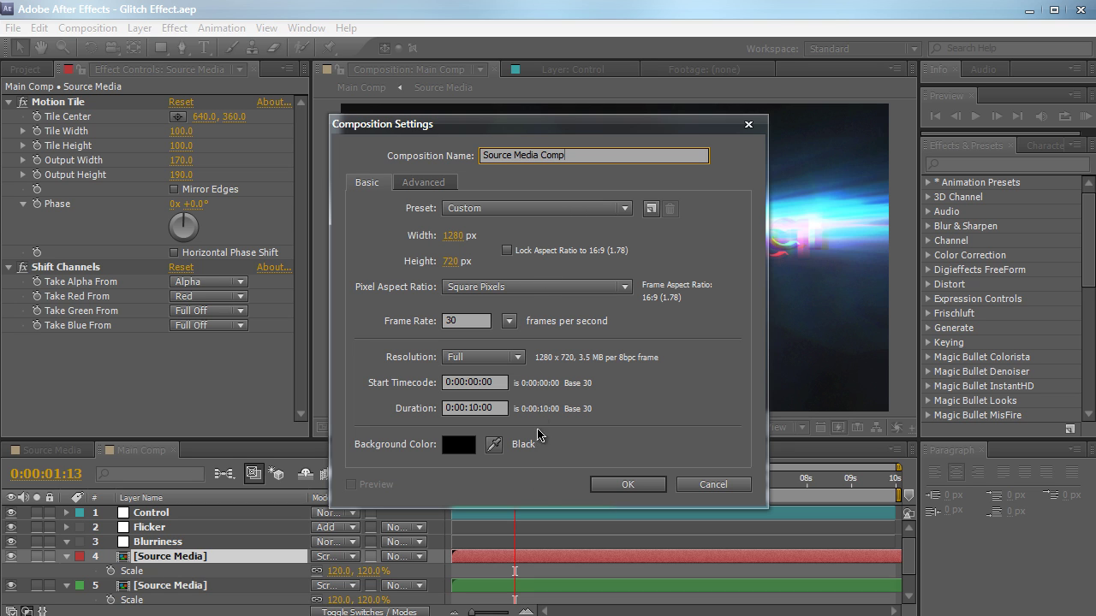
click(601, 484)
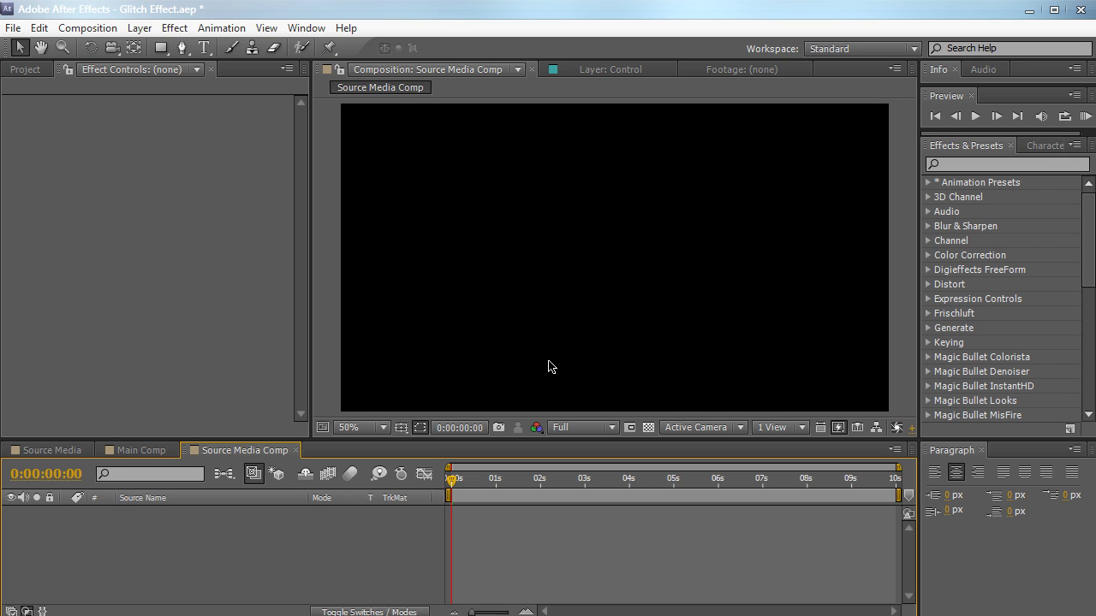
- Add Glitch Effect.psd from the Media Assets folder as a layer in Source Media Comp
click(24, 69)
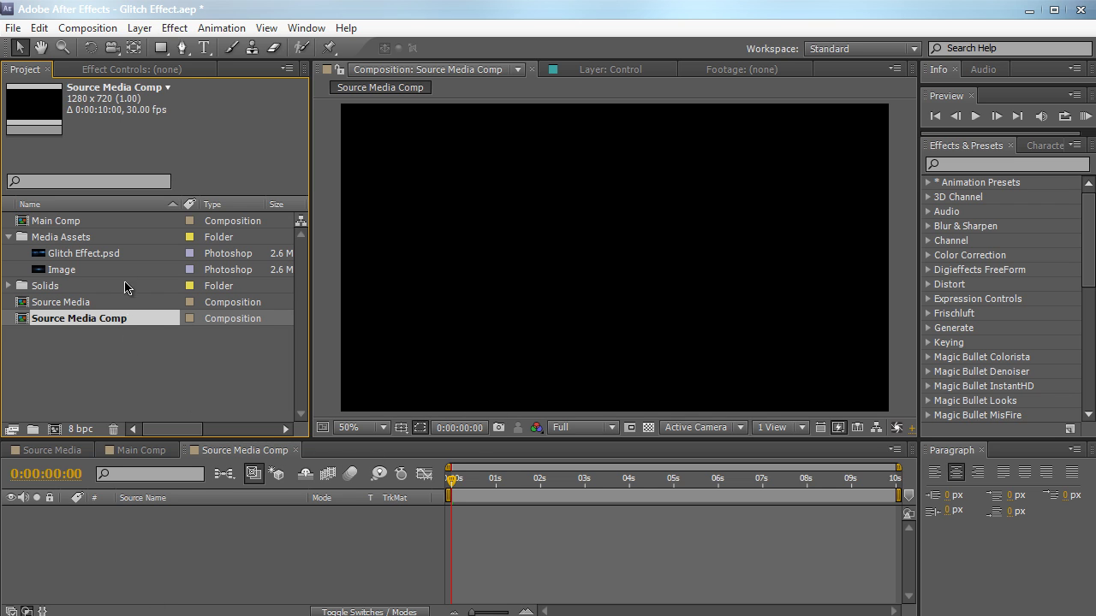
click(93, 253)
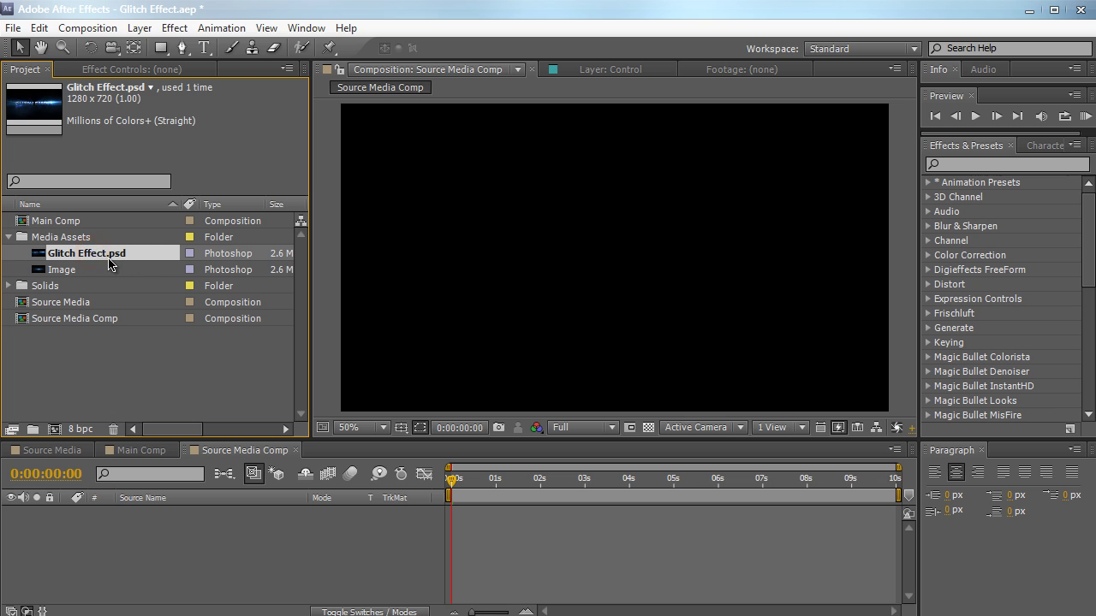
drag(102, 261, 141, 552)
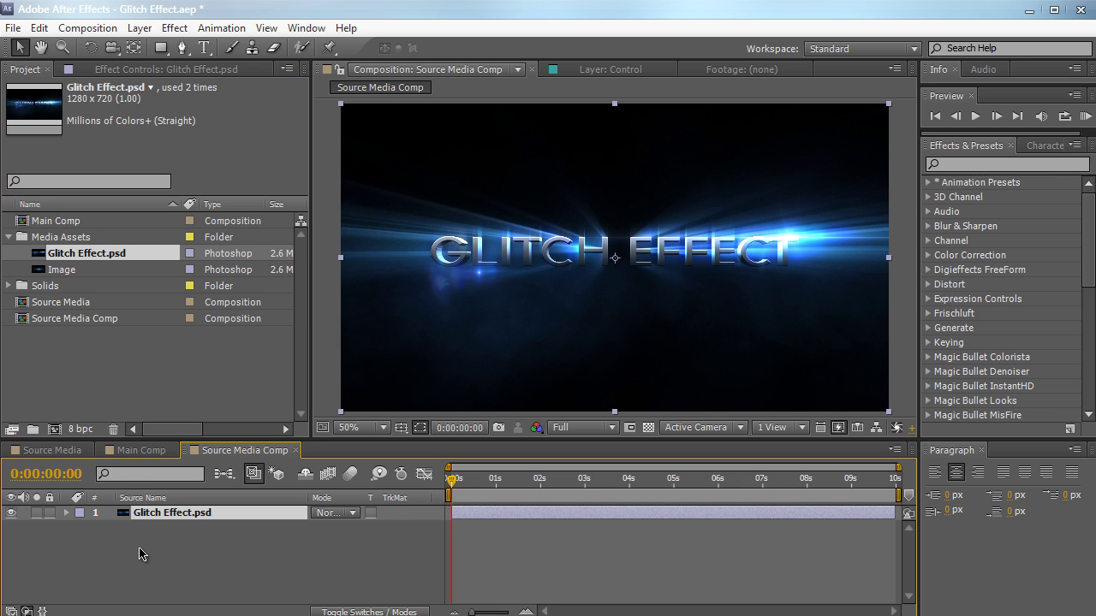
drag(451, 482, 428, 500)
click(258, 554)
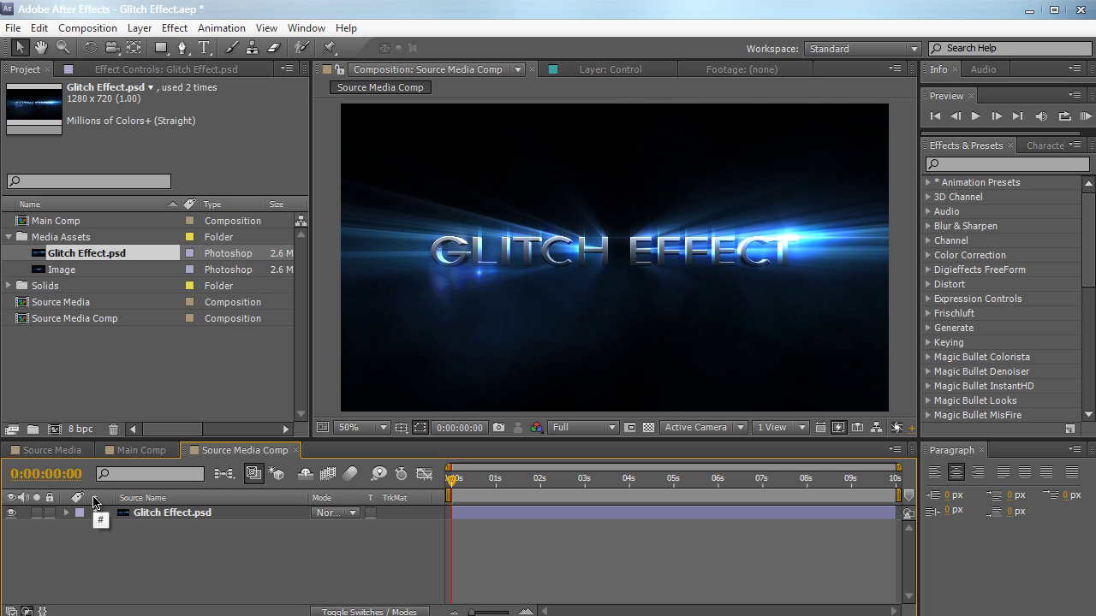
- Create a composition named Glitch Effect and place Source Media Comp in it as a layer
click(87, 27)
click(108, 46)
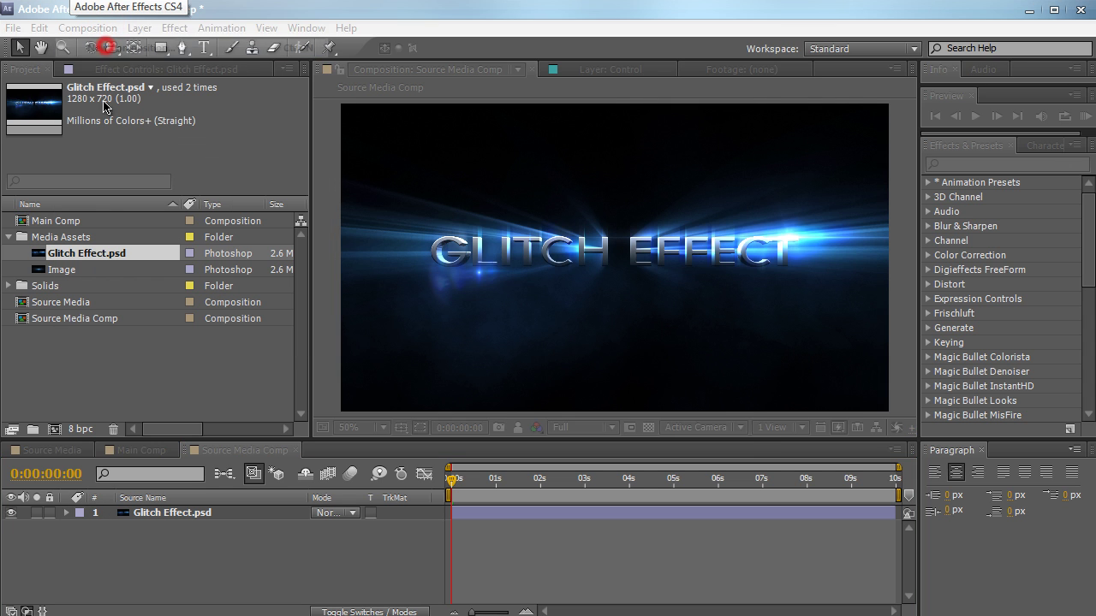
text(Glitch Effect)
key(Return)
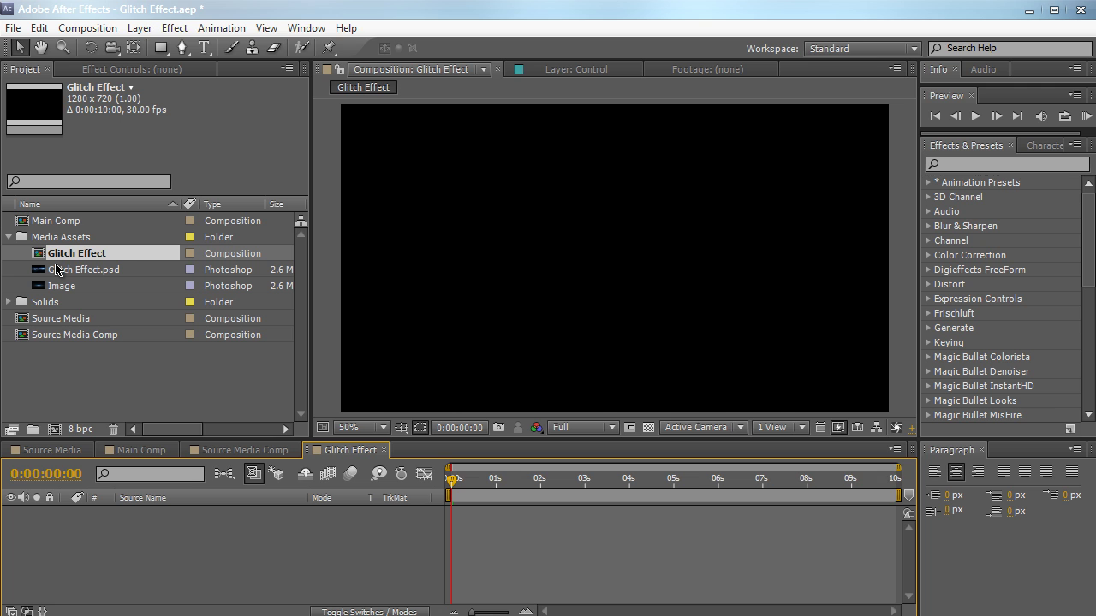
drag(95, 341, 110, 519)
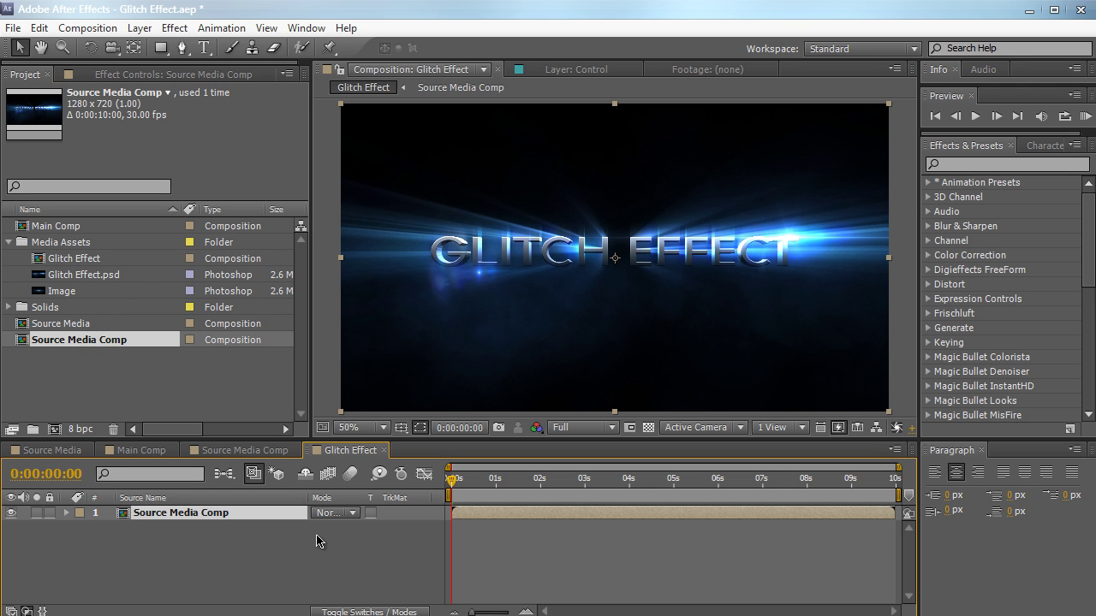
drag(486, 485, 422, 475)
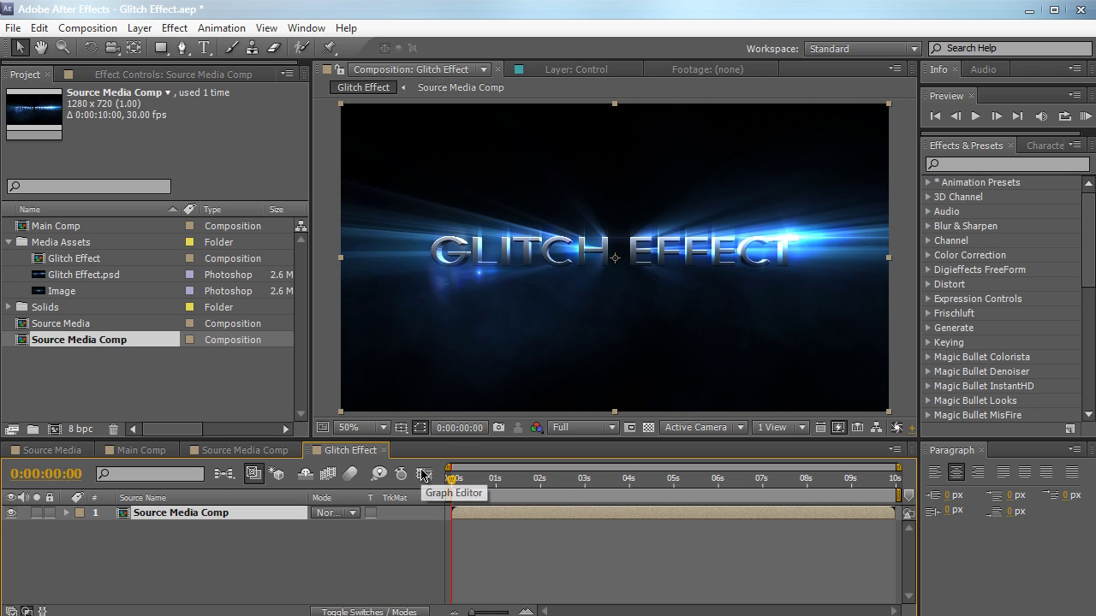
- Check the reference result in Main Comp and apply the Shift Channels effect to the Source Media Comp layer in Glitch Effect
click(136, 454)
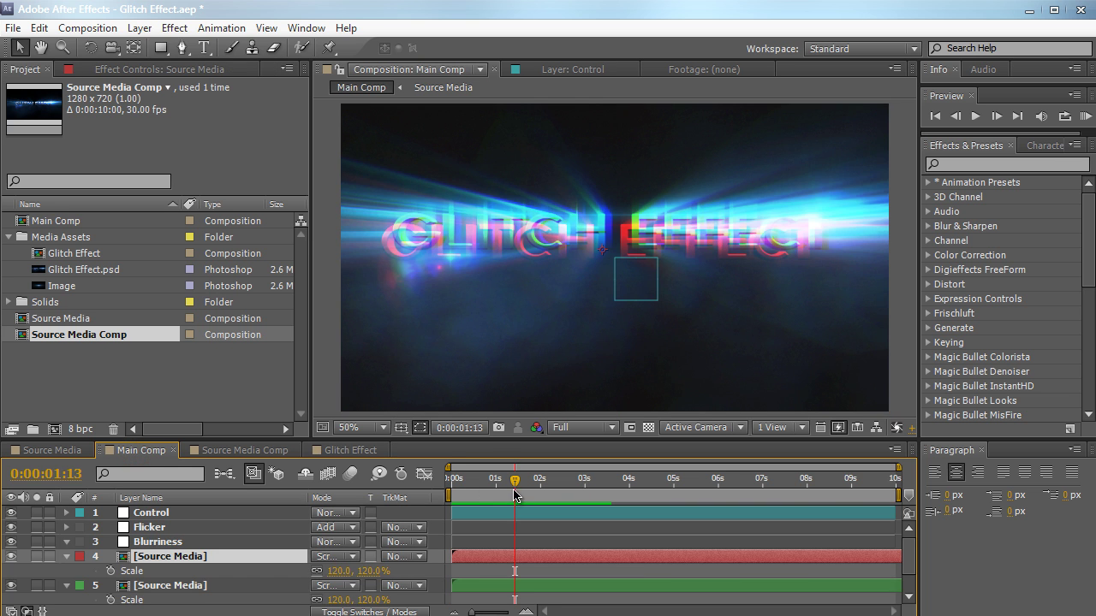
mouse_move(515, 480)
mouse_down()
mouse_move(470, 486)
mouse_move(578, 475)
mouse_move(514, 480)
mouse_up()
click(347, 450)
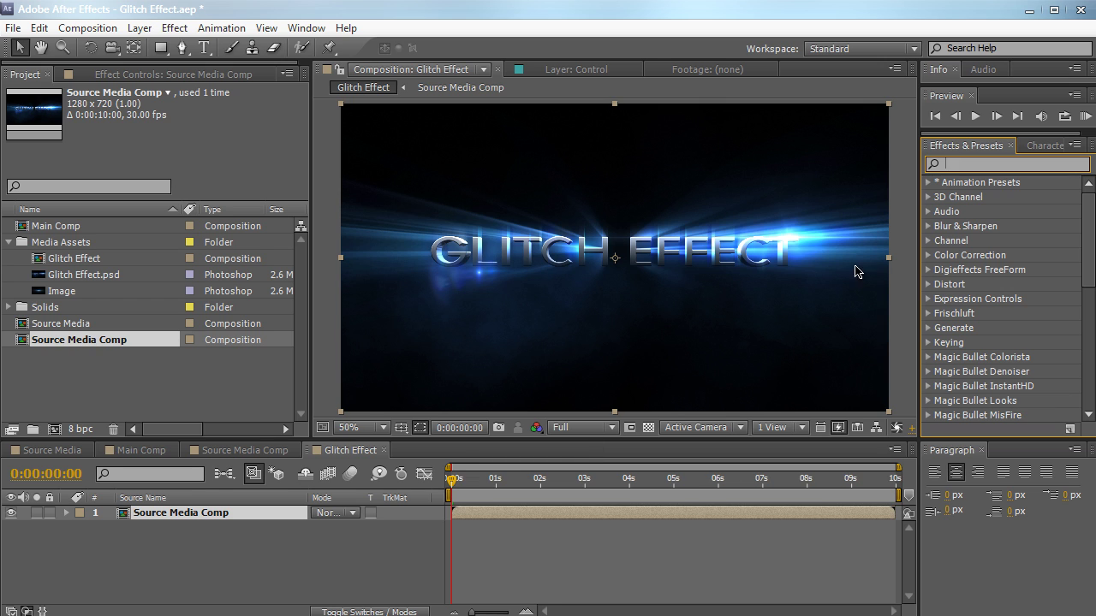
text(shift)
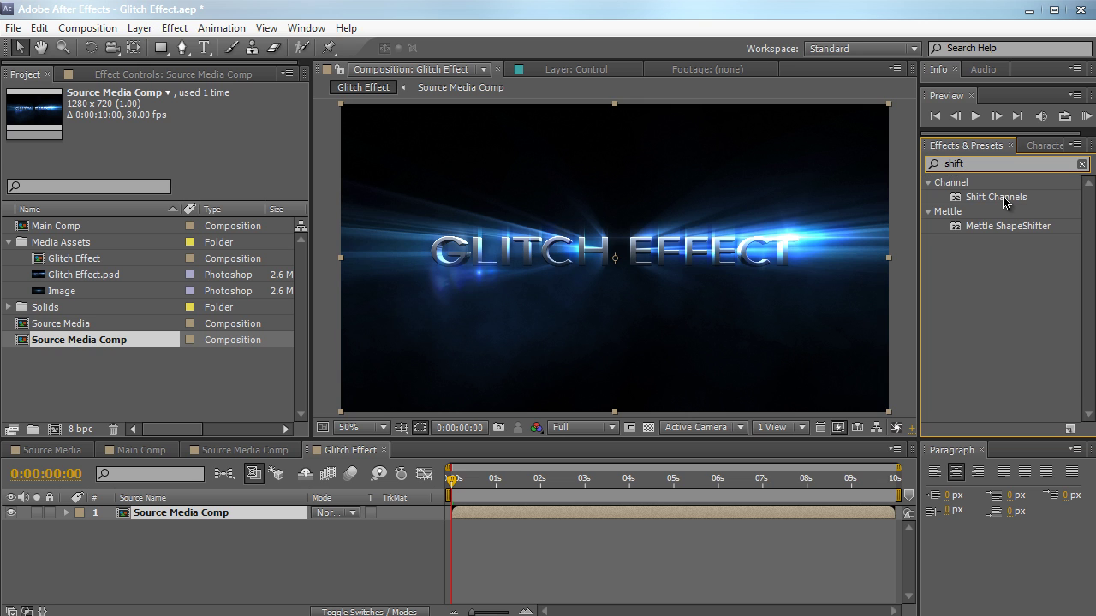
drag(1004, 203, 145, 514)
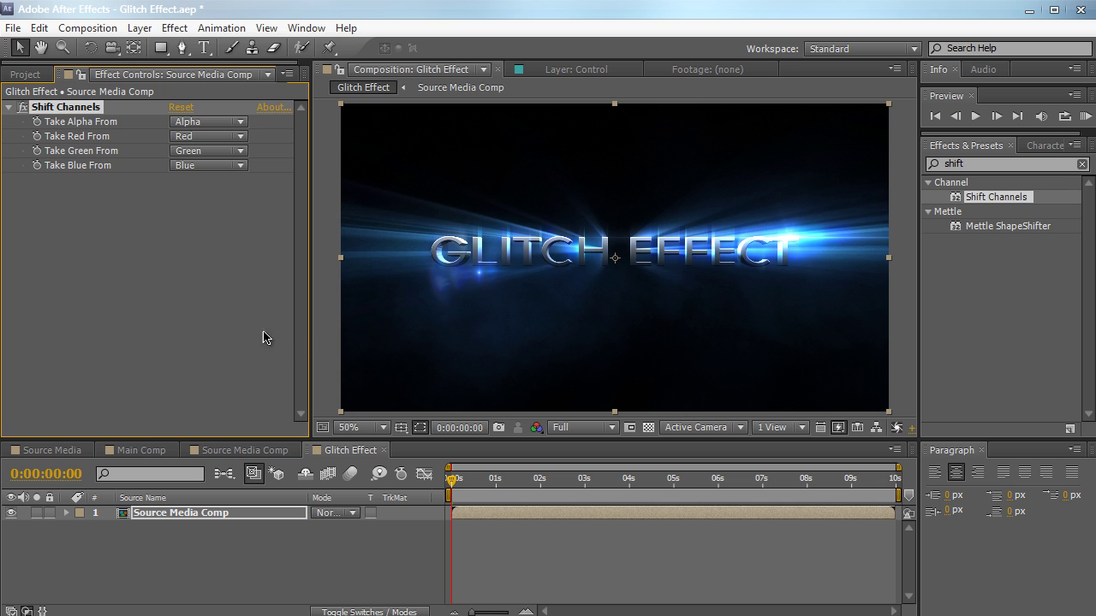
- Set Take Red From, Take Green From and Take Blue From to Full Off in Shift Channels
click(223, 139)
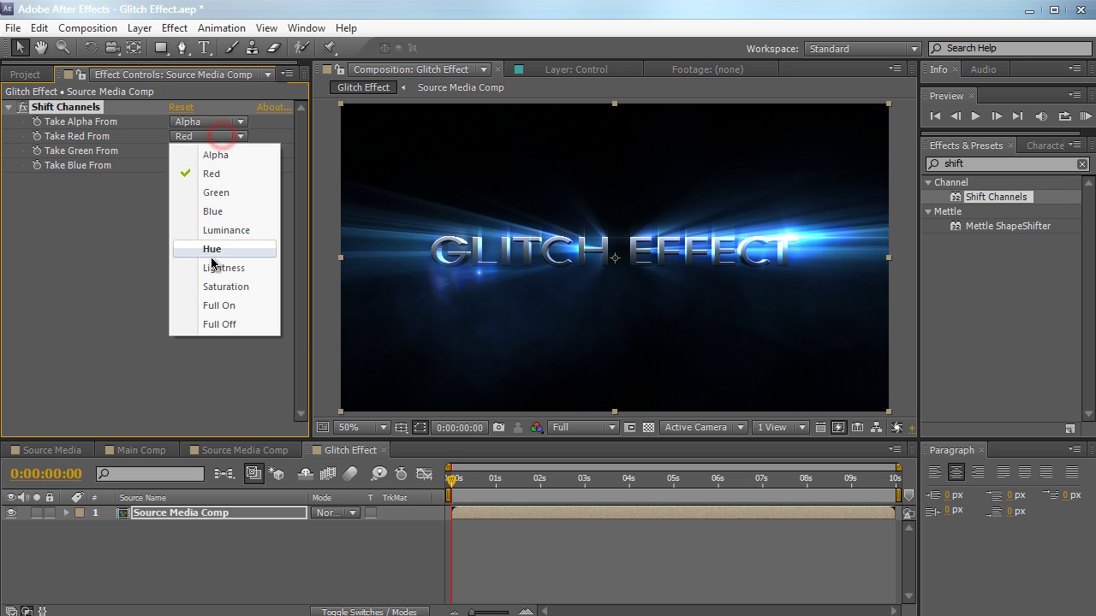
click(209, 323)
click(206, 153)
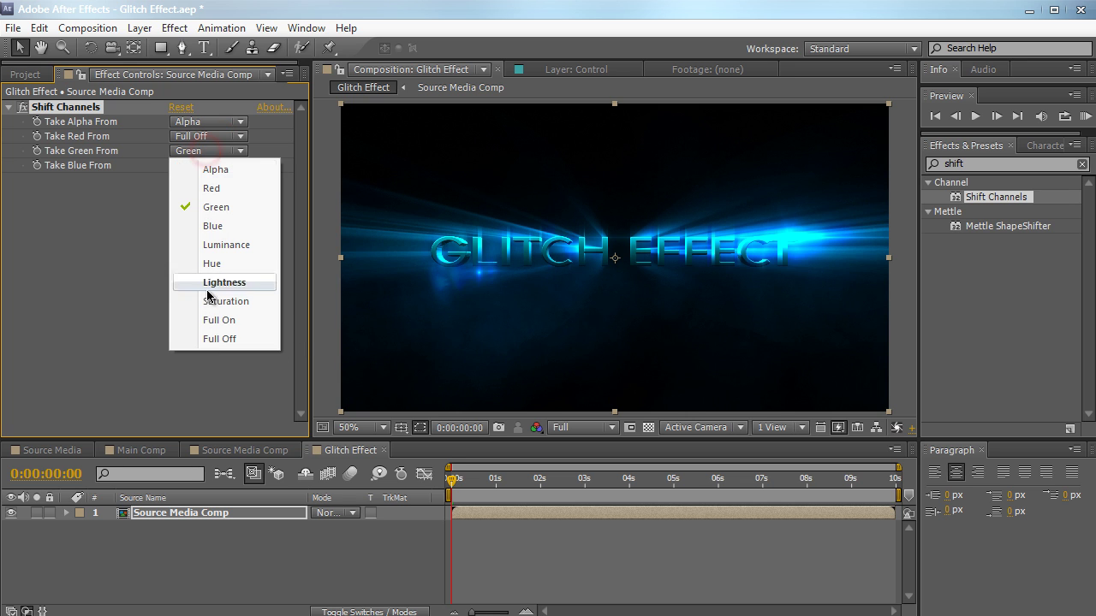
click(215, 339)
click(228, 166)
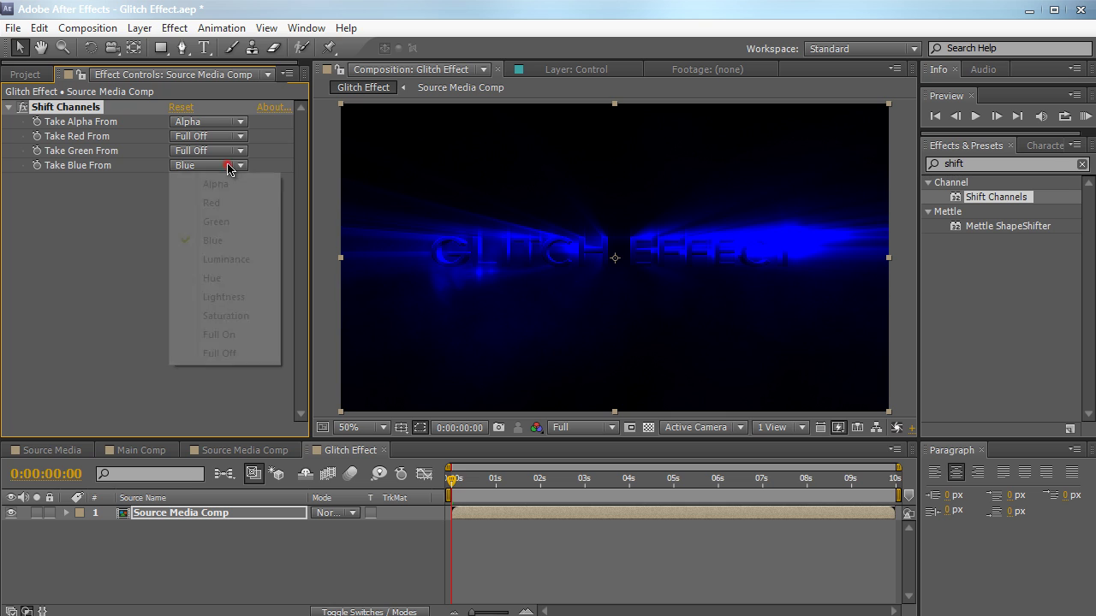
click(215, 353)
- Duplicate the Source Media Comp layer twice to have three copies in the Glitch Effect composition
click(227, 544)
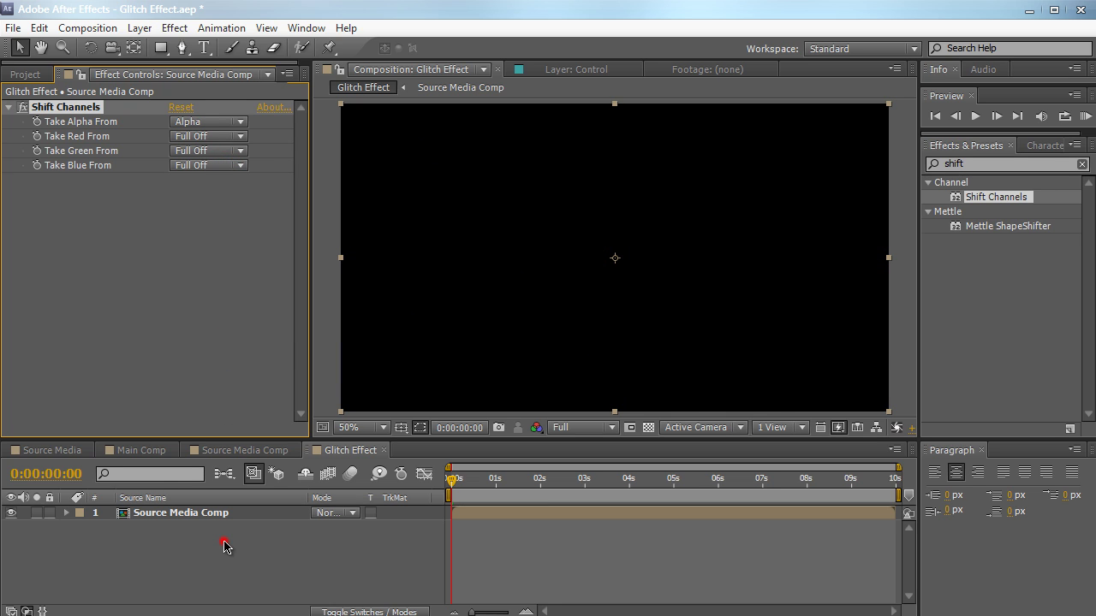
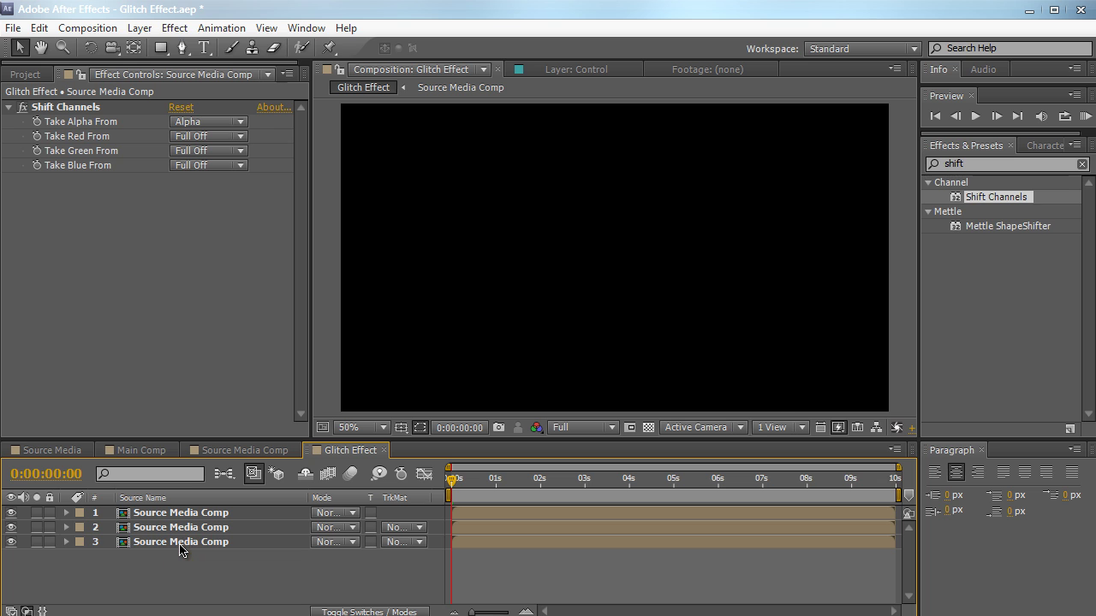
click(180, 545)
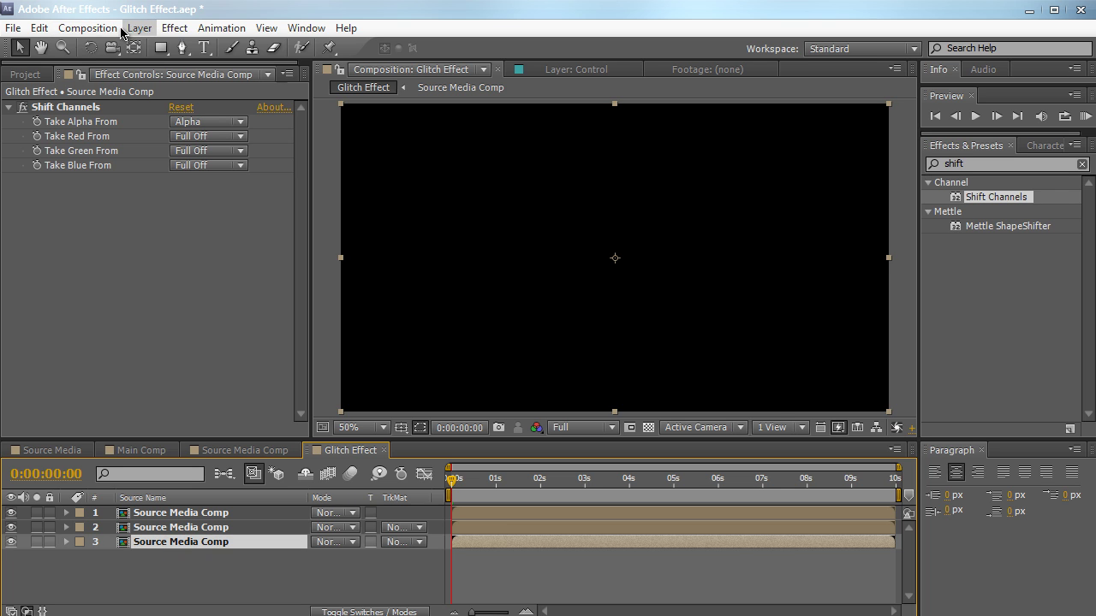
click(38, 28)
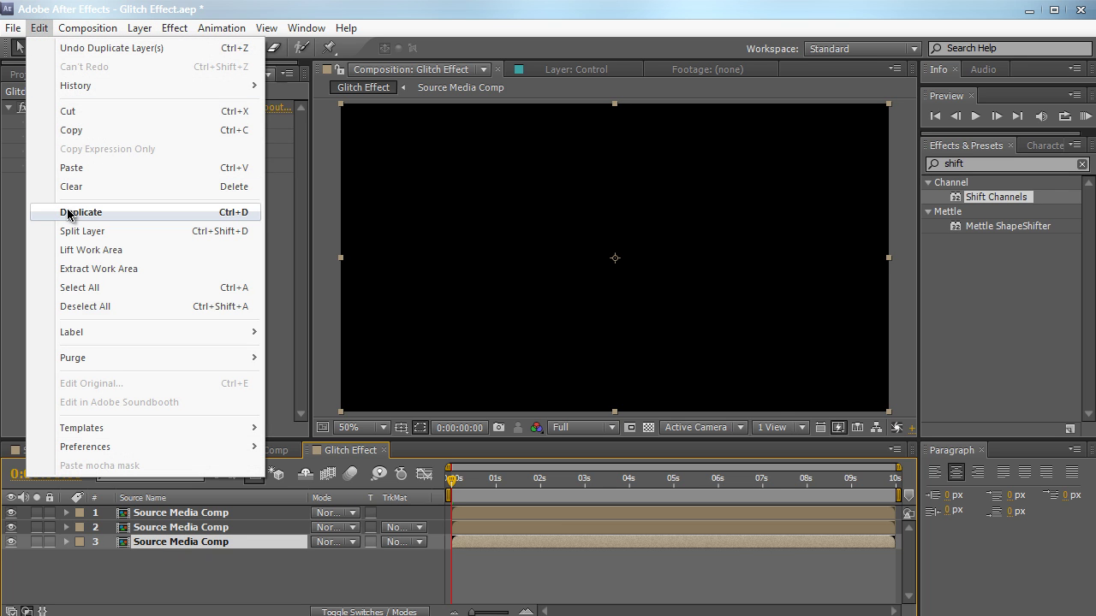
click(17, 215)
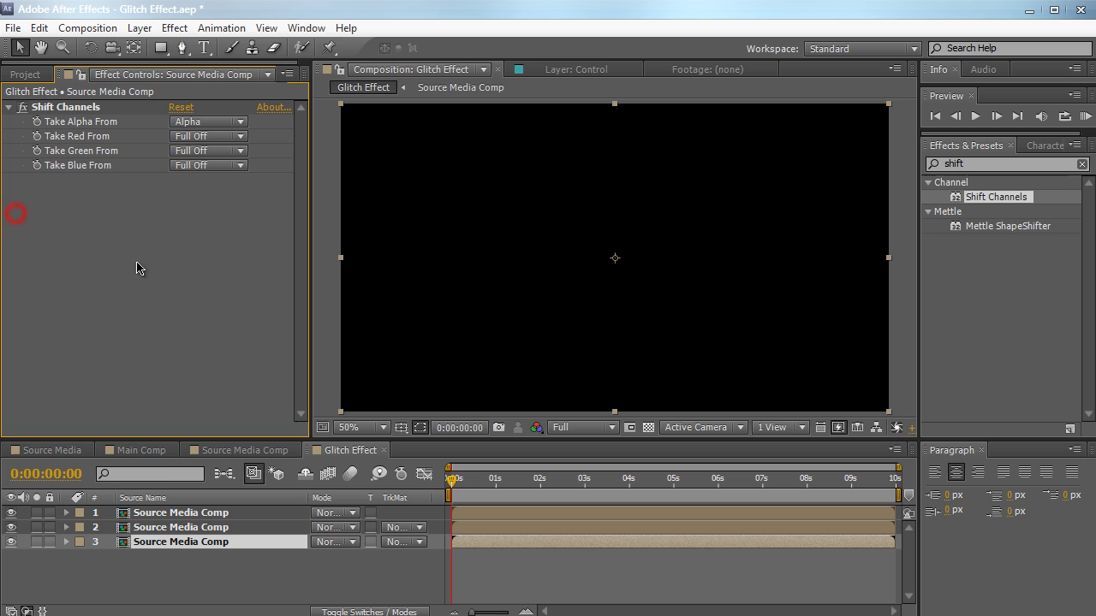
click(210, 574)
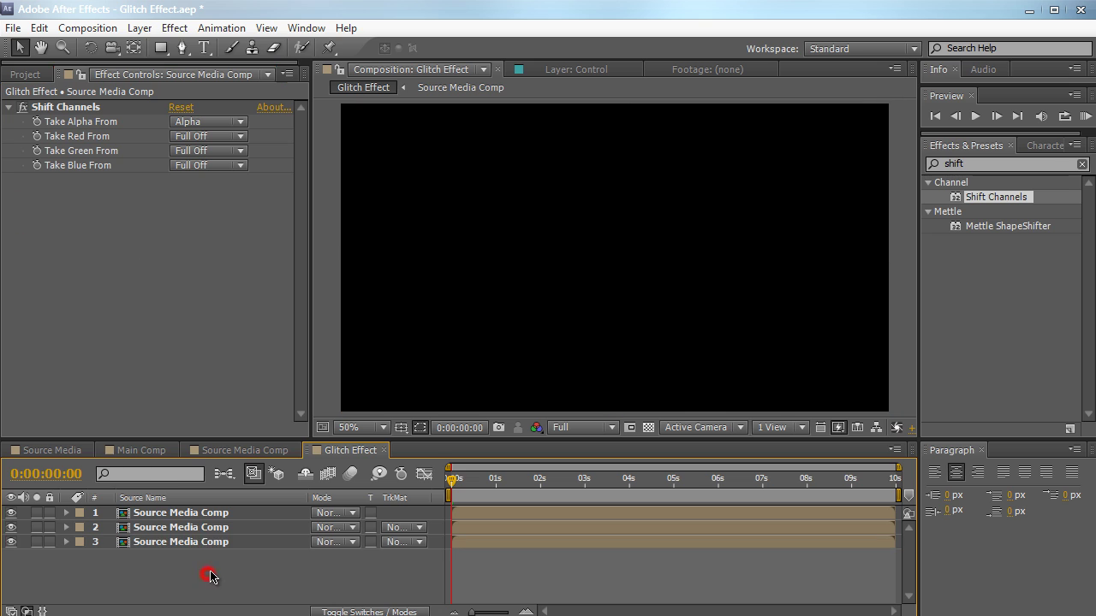
- Rename the three Source Media Comp layers R, G and B, in order from layer 1 to layer 3
click(198, 513)
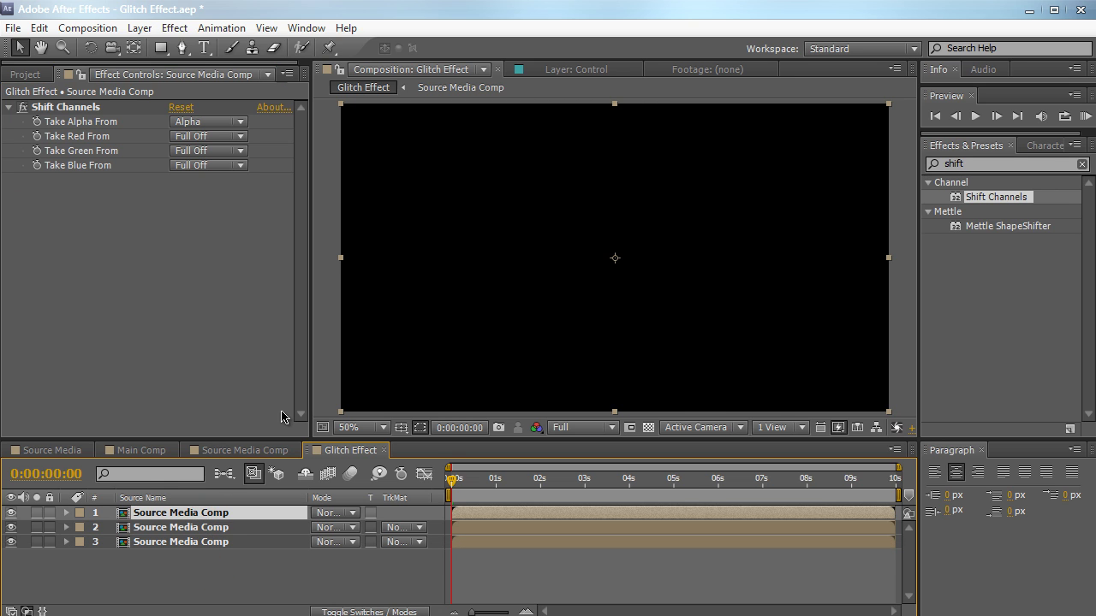
key(Return)
text(R)
key(Return)
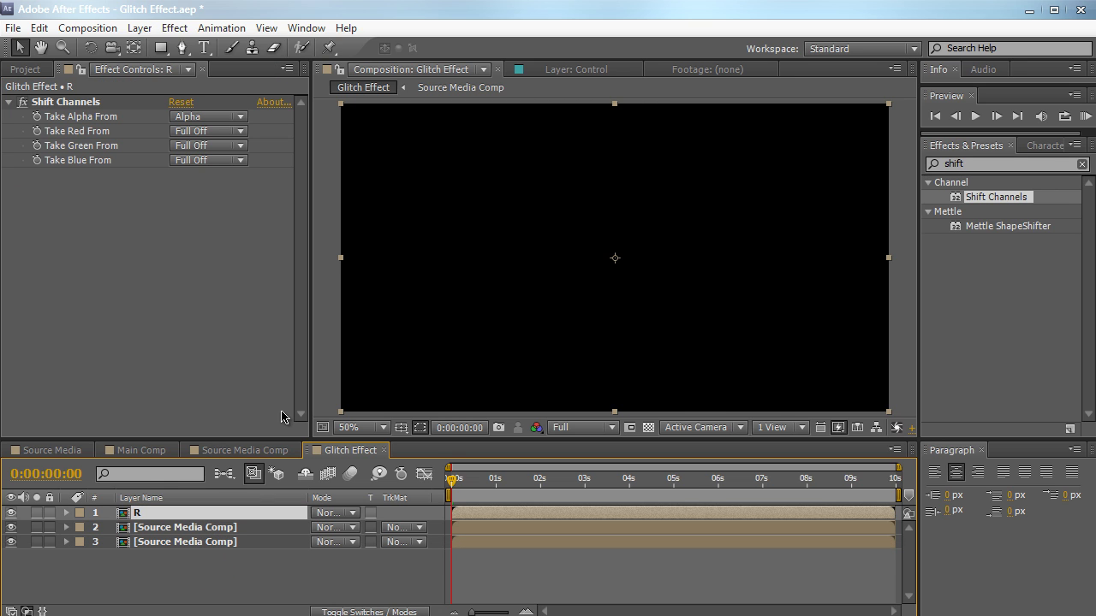
click(238, 527)
key(Return)
text(G)
key(Return)
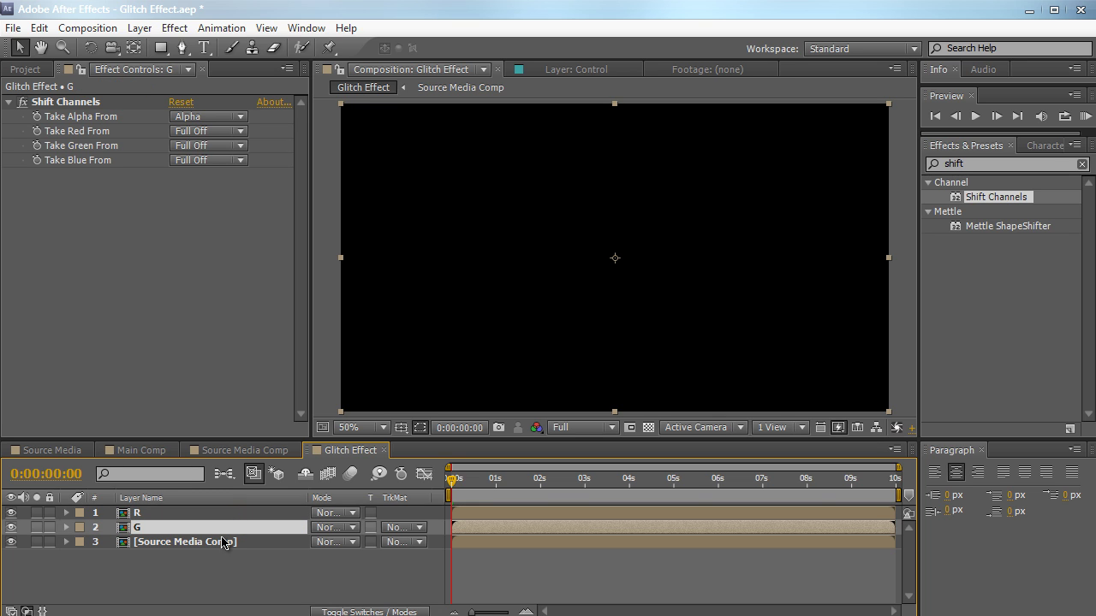
click(222, 542)
key(Return)
text(B)
key(Return)
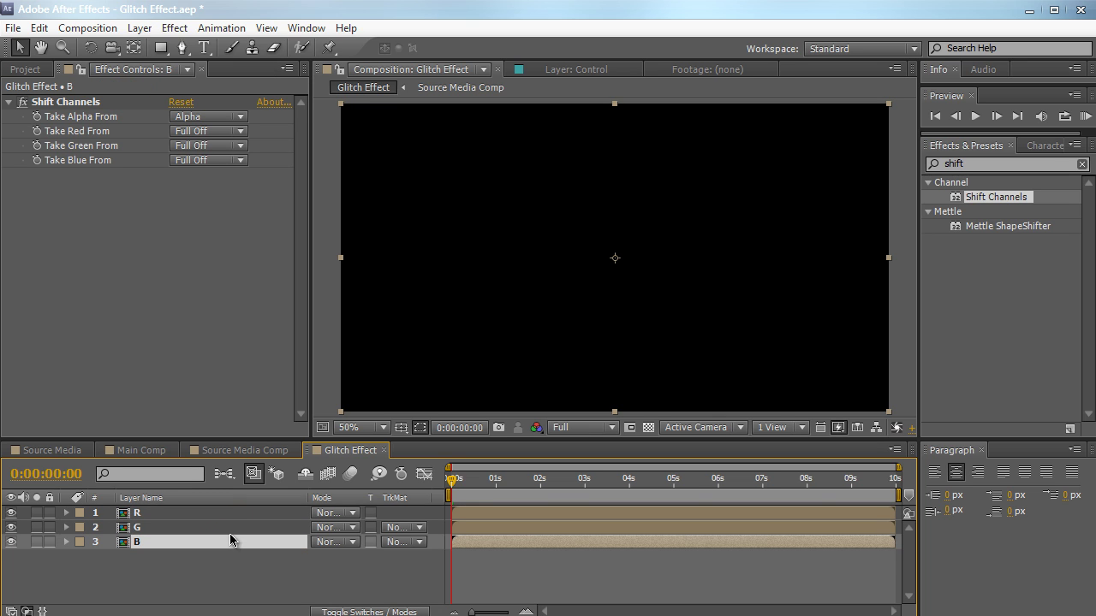
- Change the label color of the R layer to red
click(228, 516)
click(247, 578)
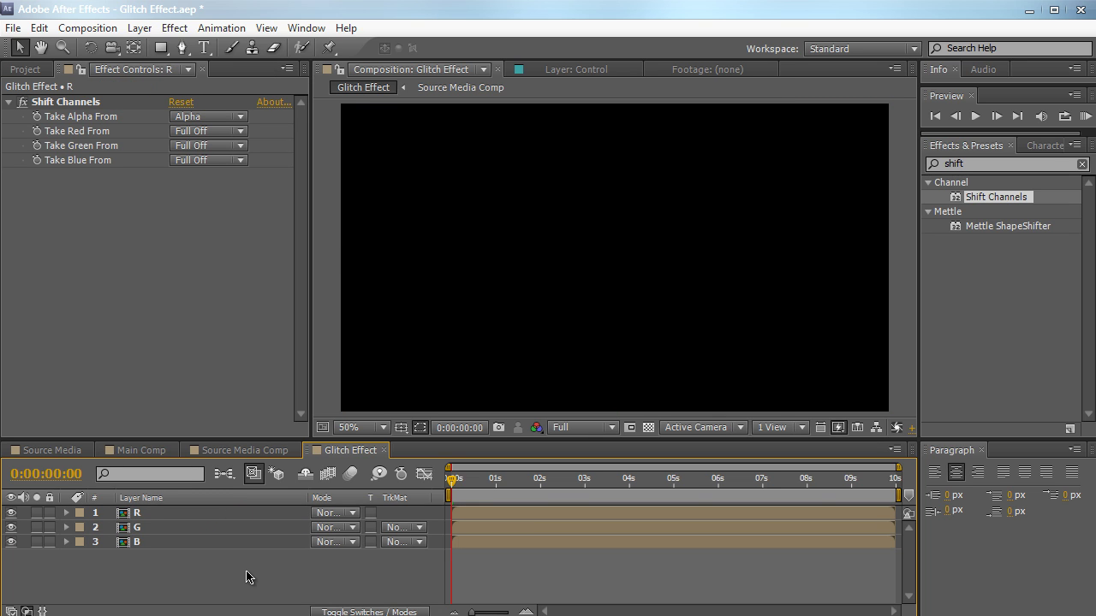
click(78, 513)
click(150, 585)
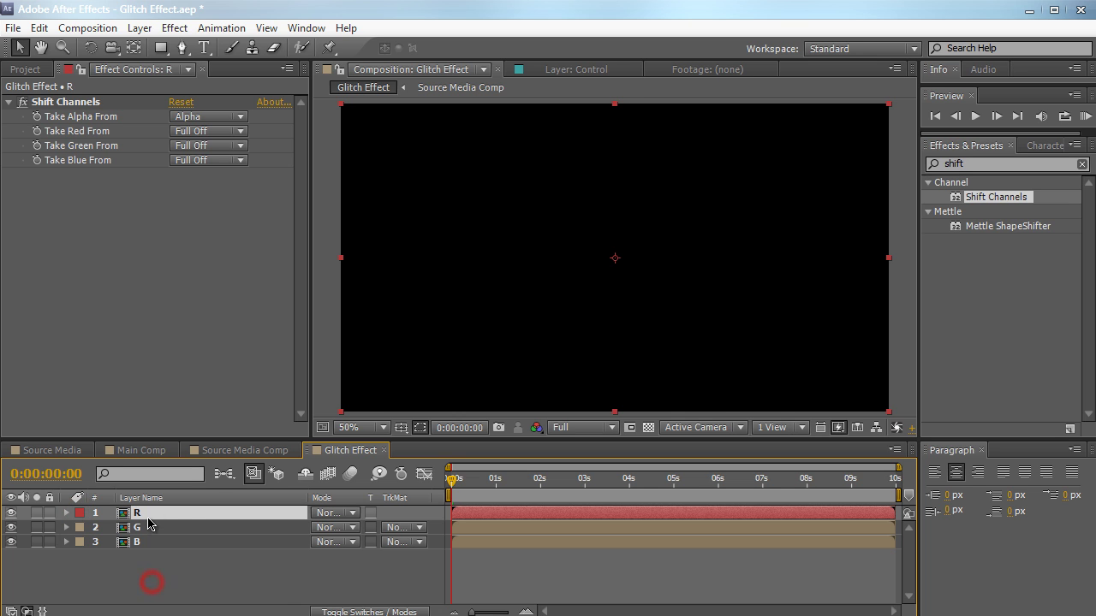
- Change the label color of the G layer to green and of the B layer to blue
click(140, 527)
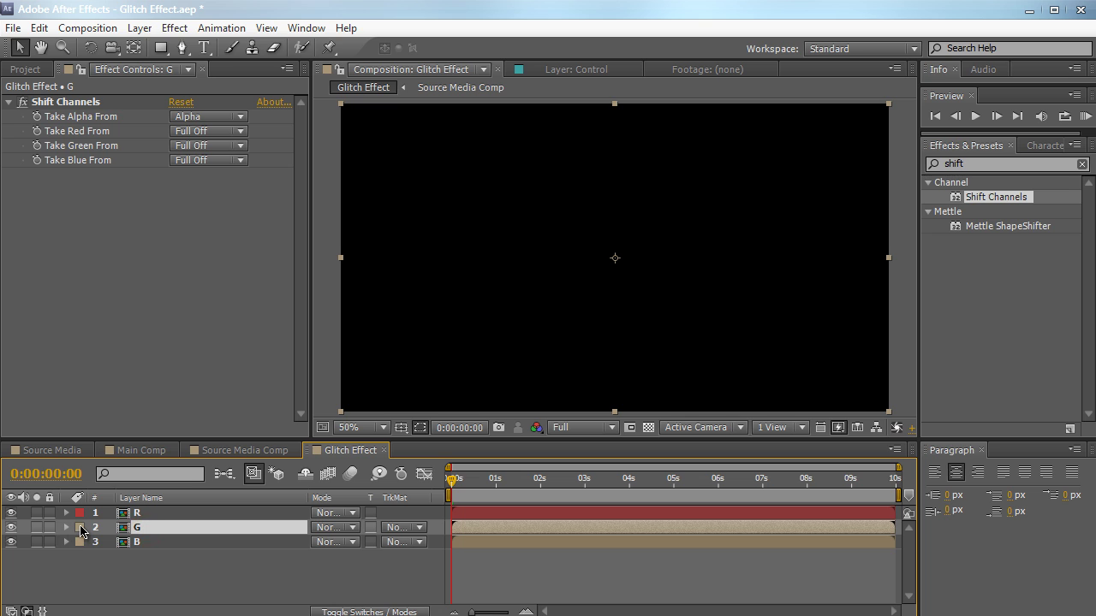
click(80, 528)
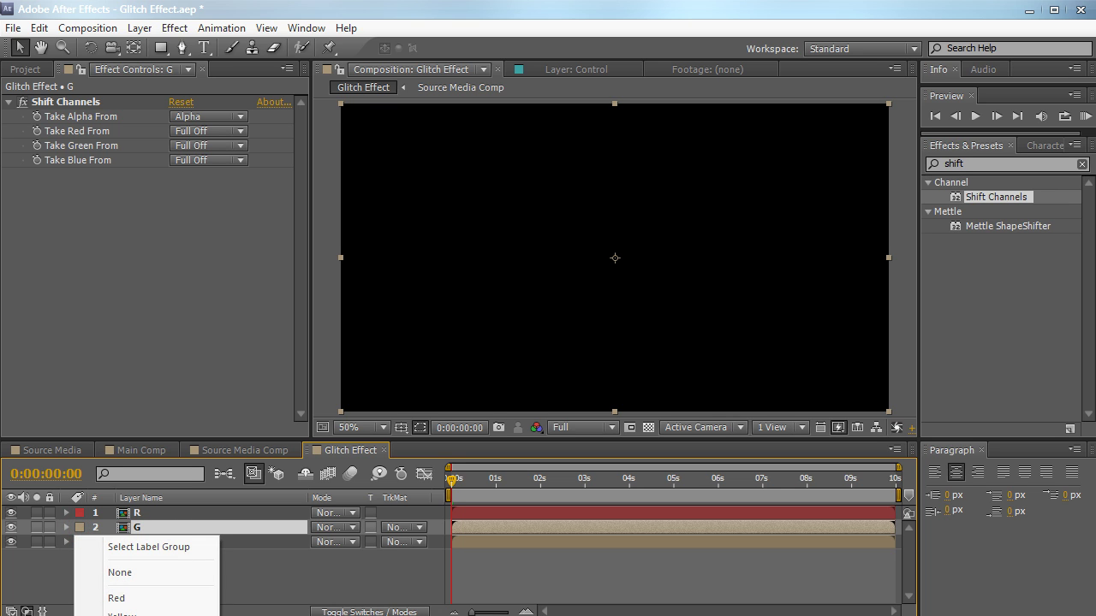
click(124, 615)
click(125, 542)
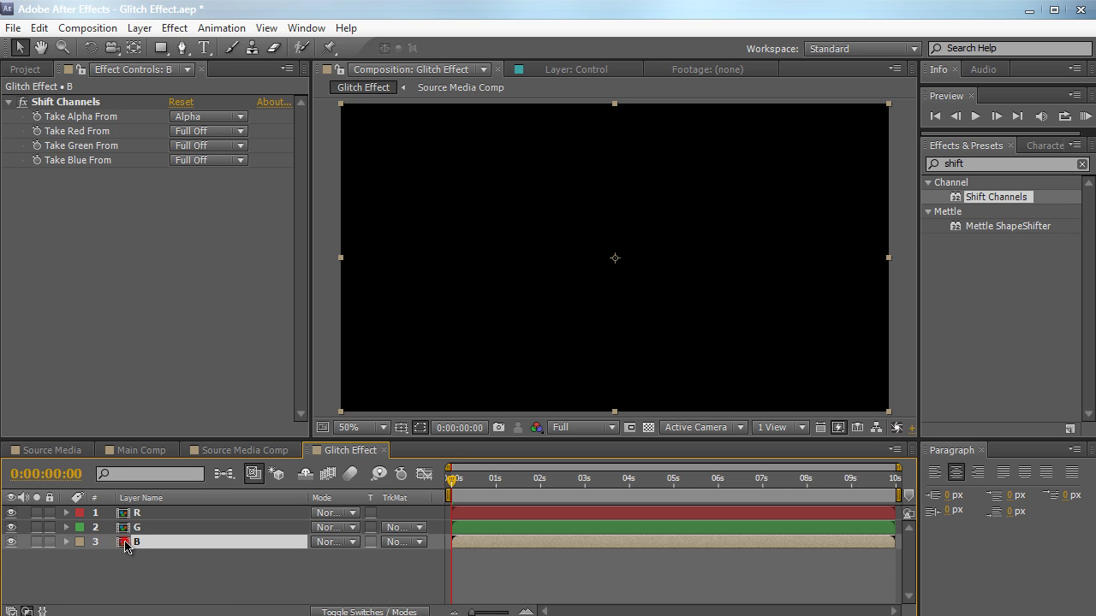
click(80, 542)
click(81, 540)
click(80, 542)
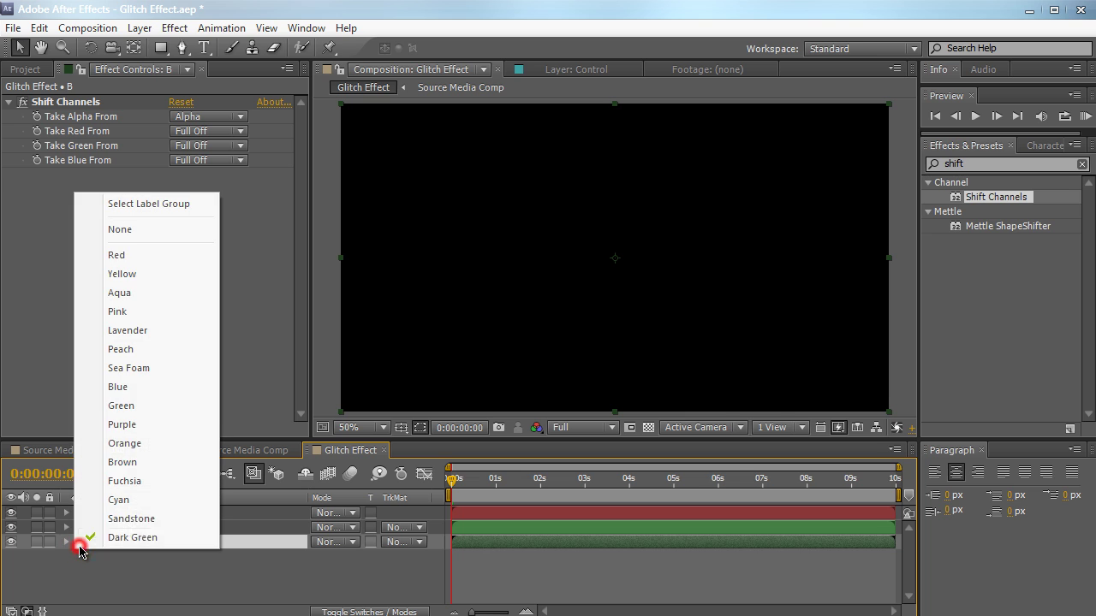
click(125, 386)
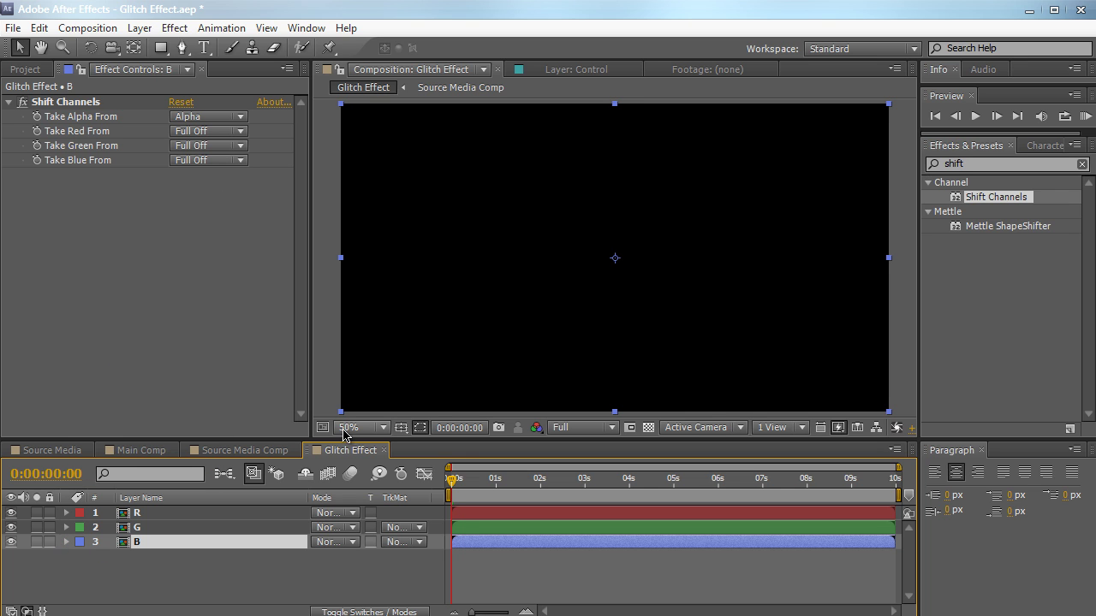
click(170, 556)
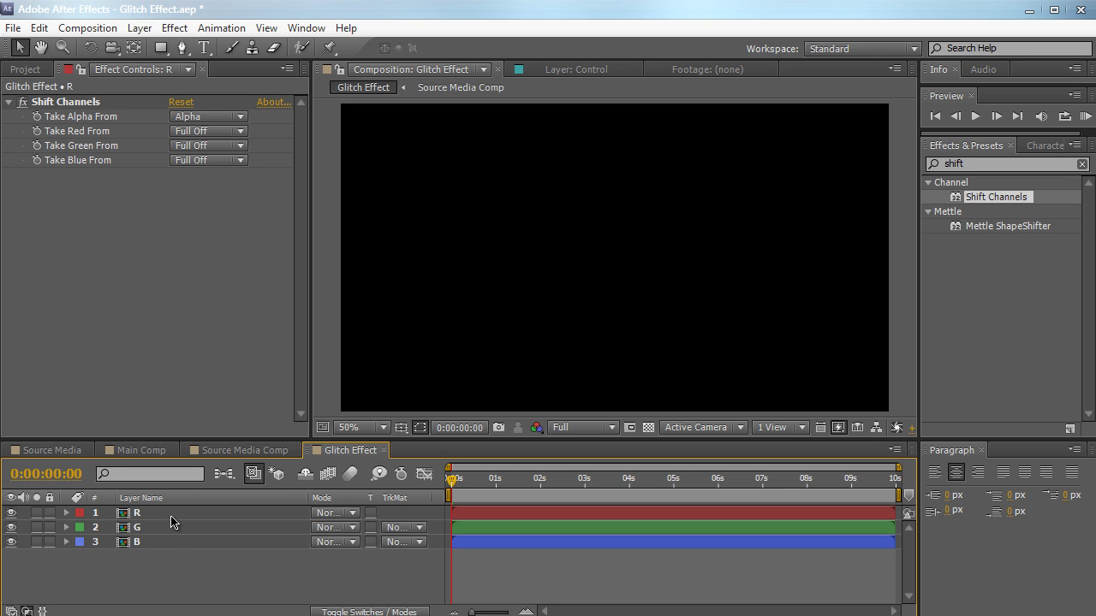
- Set Take Red From to Red in the R layer's Shift Channels effect
click(171, 514)
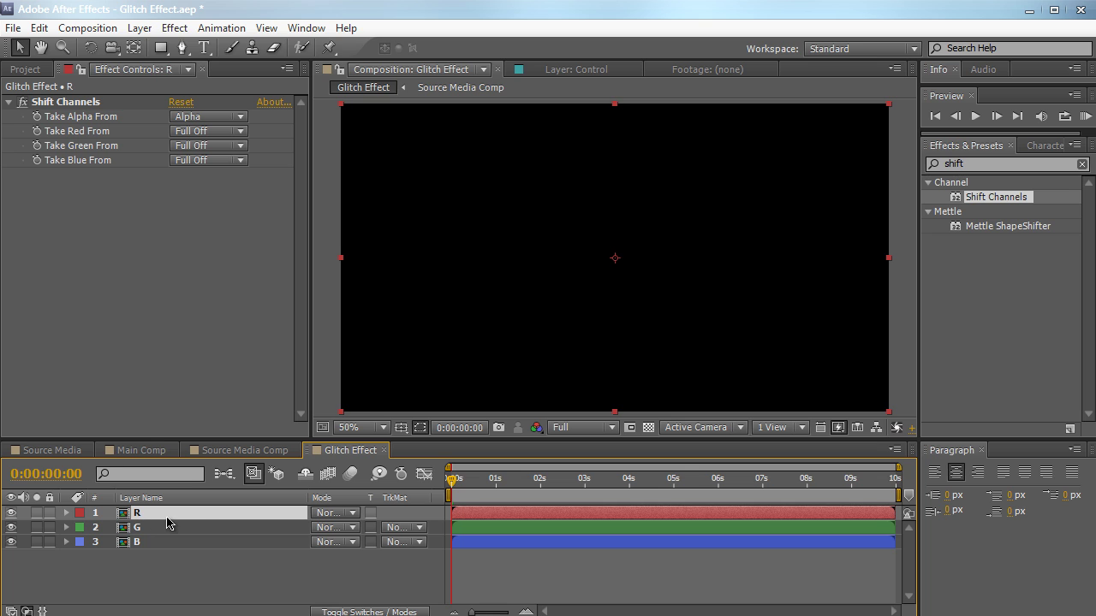
click(197, 133)
click(205, 169)
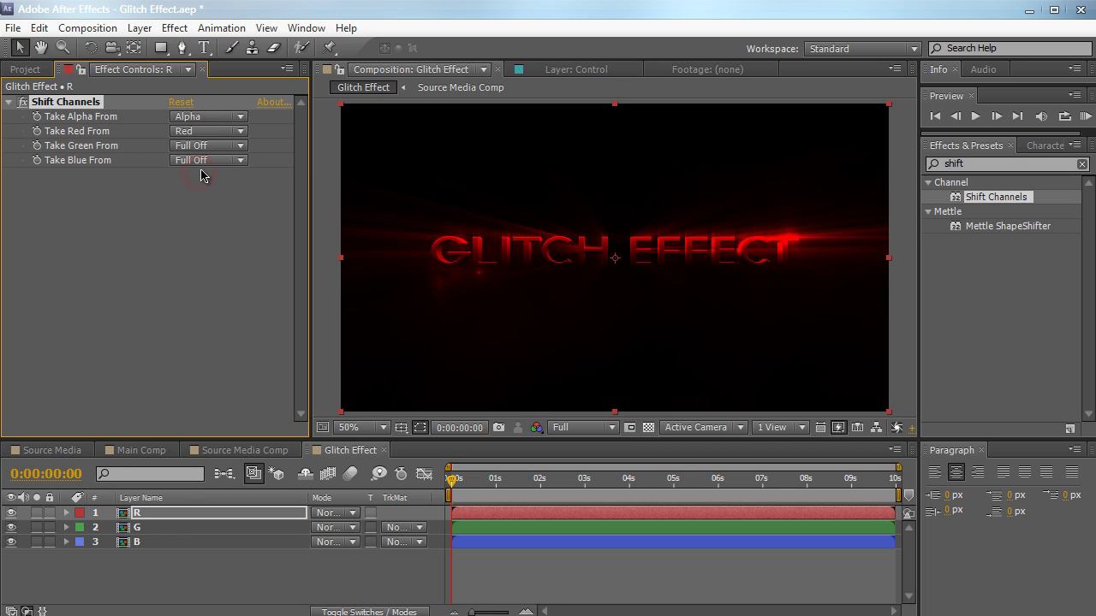
- Set Take Green From to Green in the G layer's Shift Channels effect
click(191, 529)
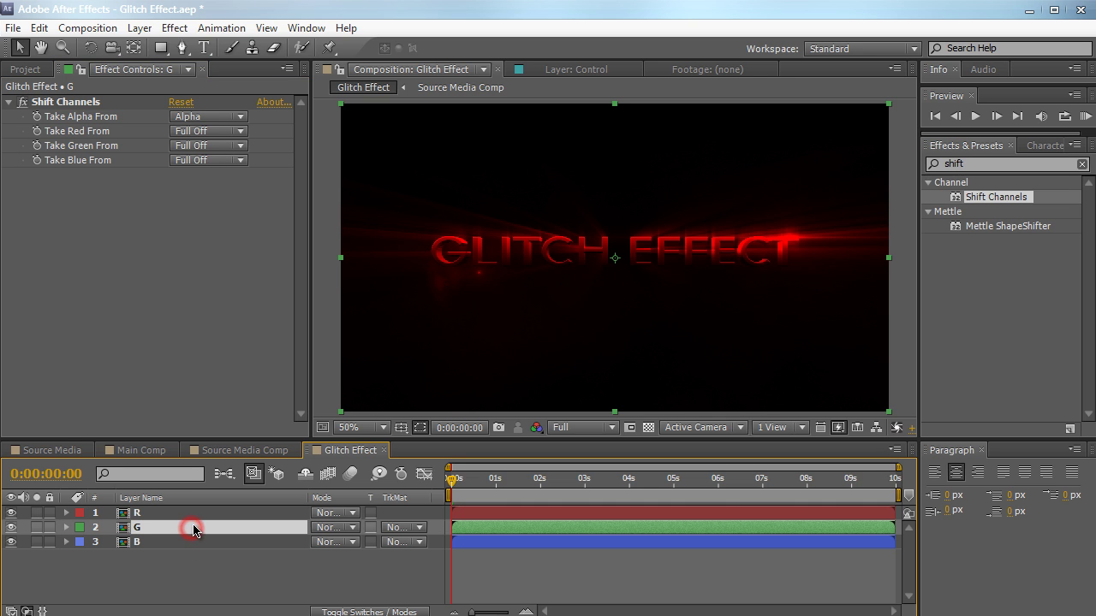
click(209, 150)
click(212, 200)
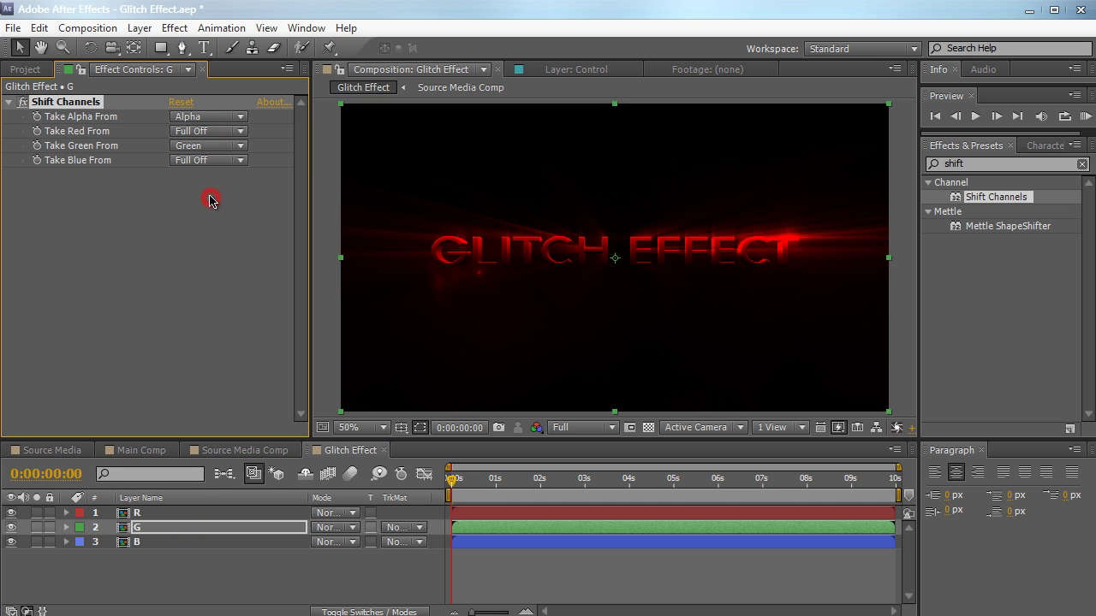
- Set Take Blue From to Blue in the B layer's Shift Channels effect
click(193, 542)
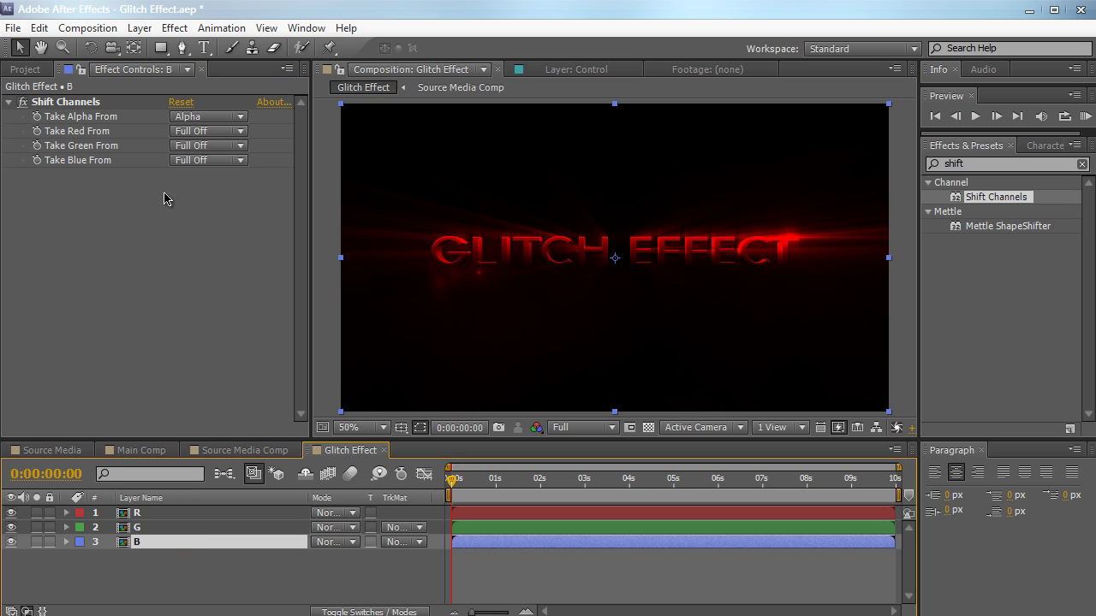
click(221, 160)
click(212, 234)
- Solo the G and B layers one at a time to check their color channels, leaving all layers unsoloed
alt+click(36, 528)
click(36, 527)
click(33, 543)
click(35, 543)
click(172, 578)
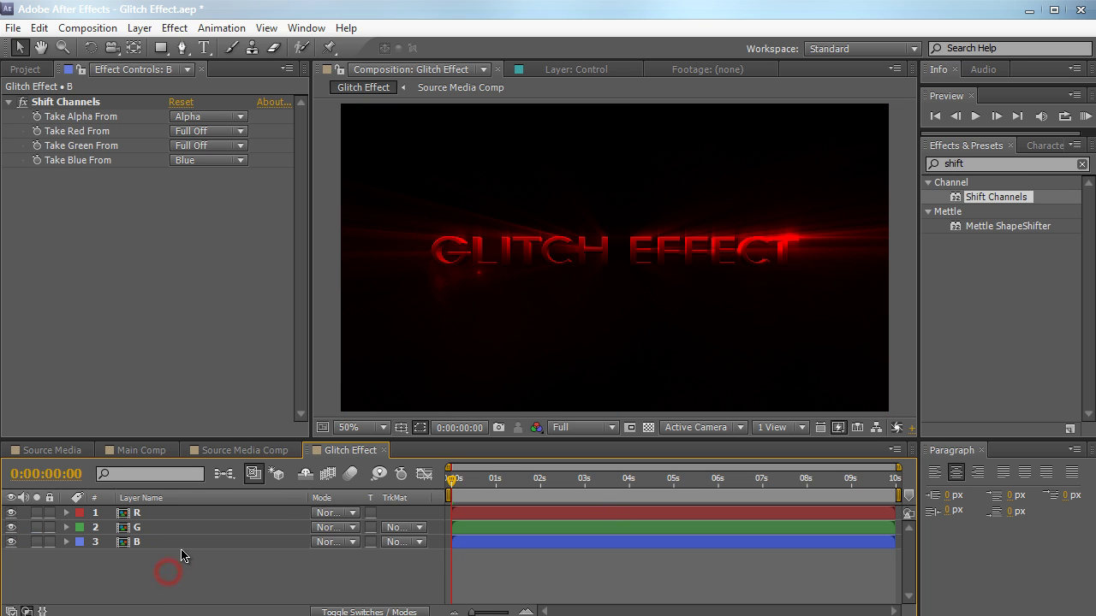
- Reveal the Position property of the R layer in the timeline
click(181, 518)
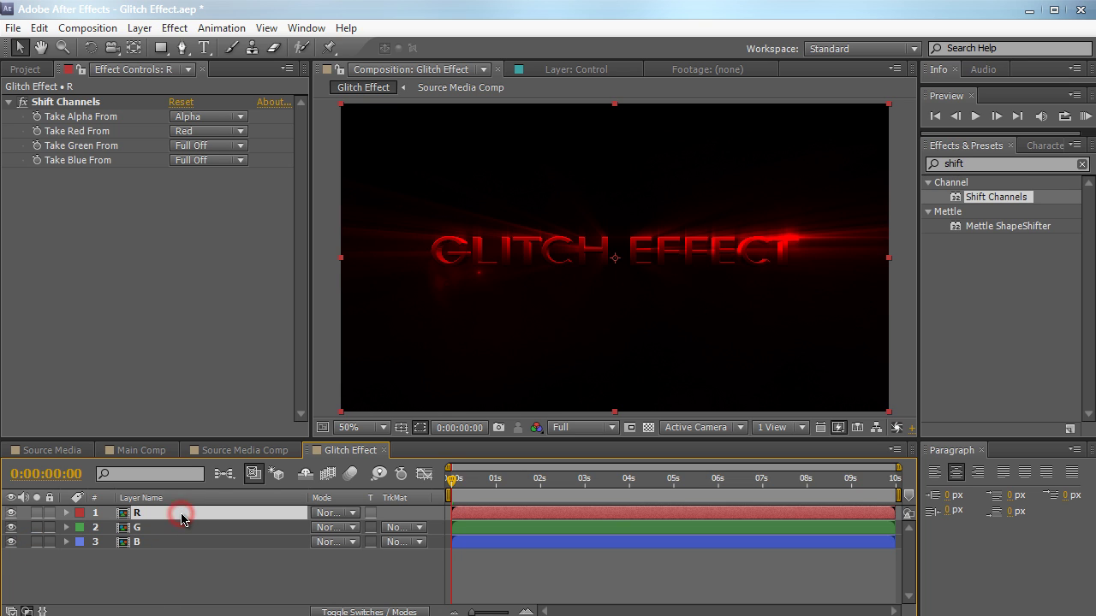
key(p)
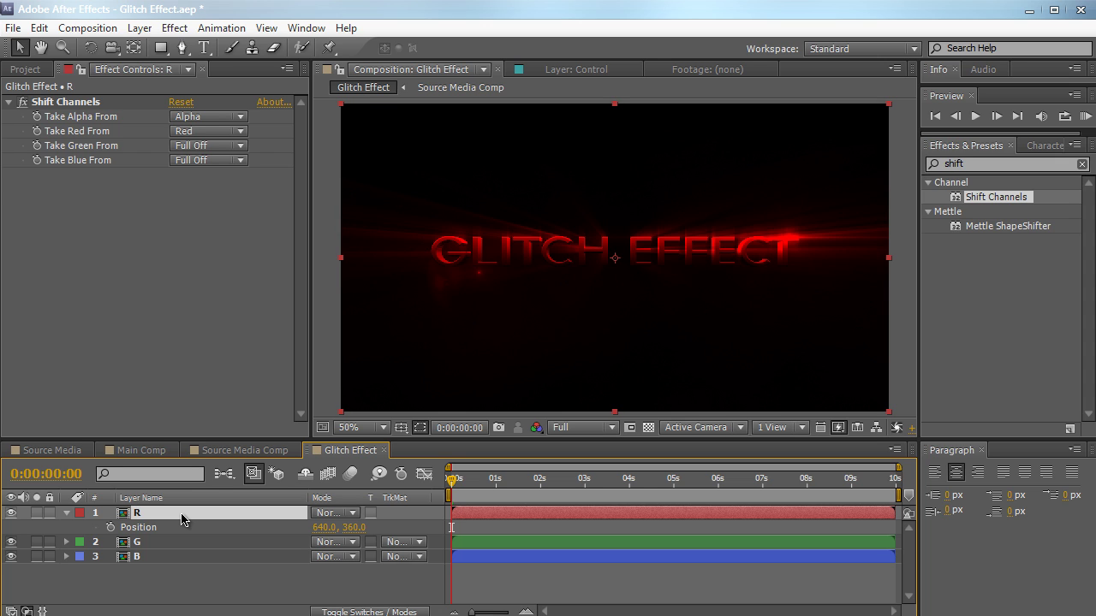
click(174, 589)
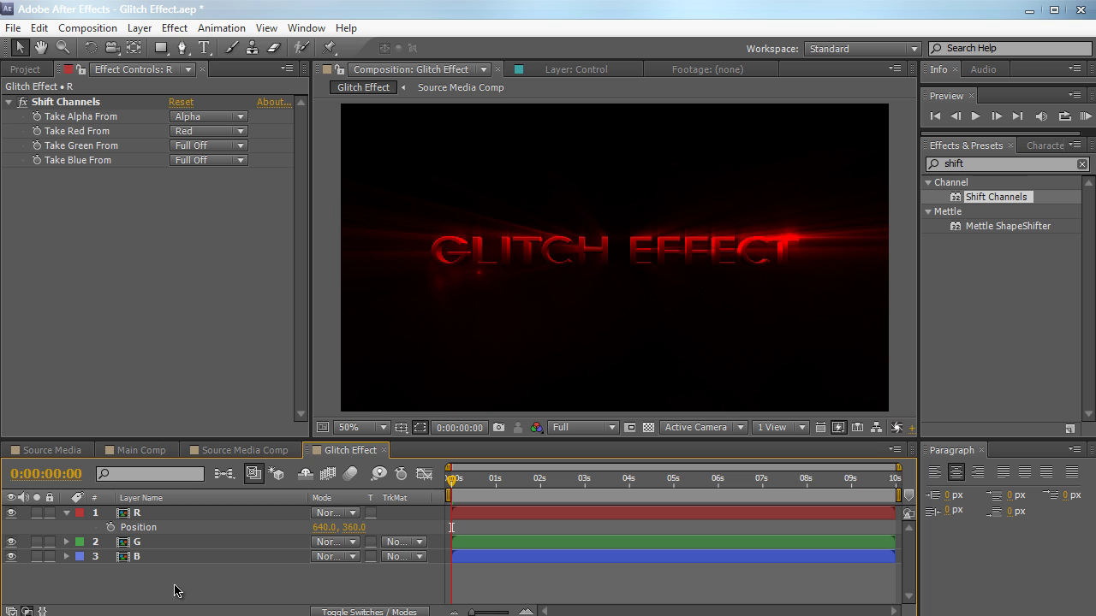
- Add a null object to the Glitch Effect composition and rename it Control
click(140, 28)
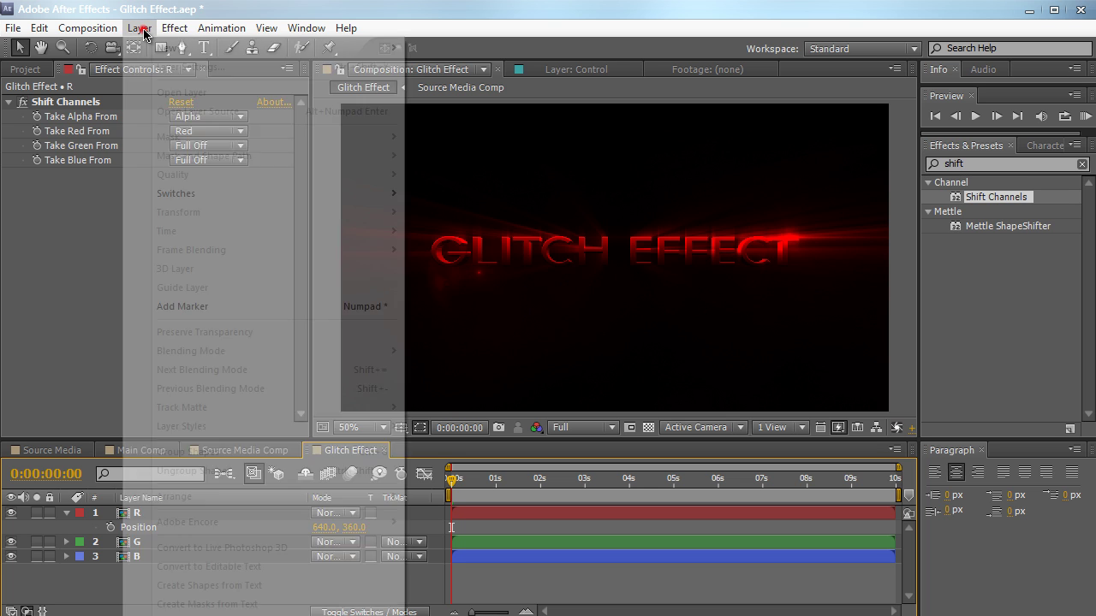
mouse_move(397, 49)
click(456, 124)
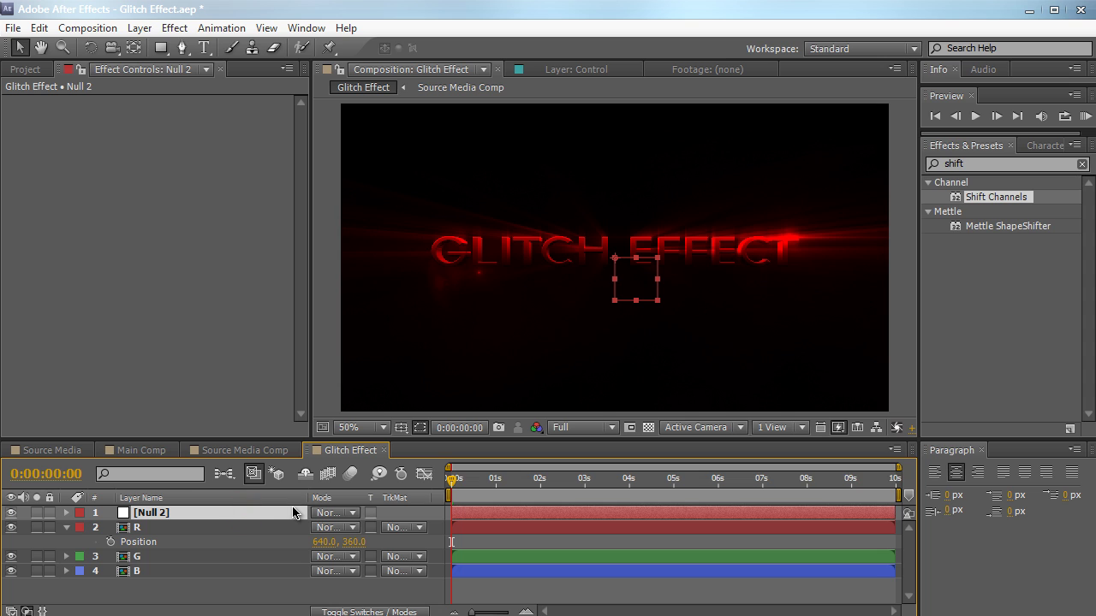
key(Return)
text(Control)
key(Return)
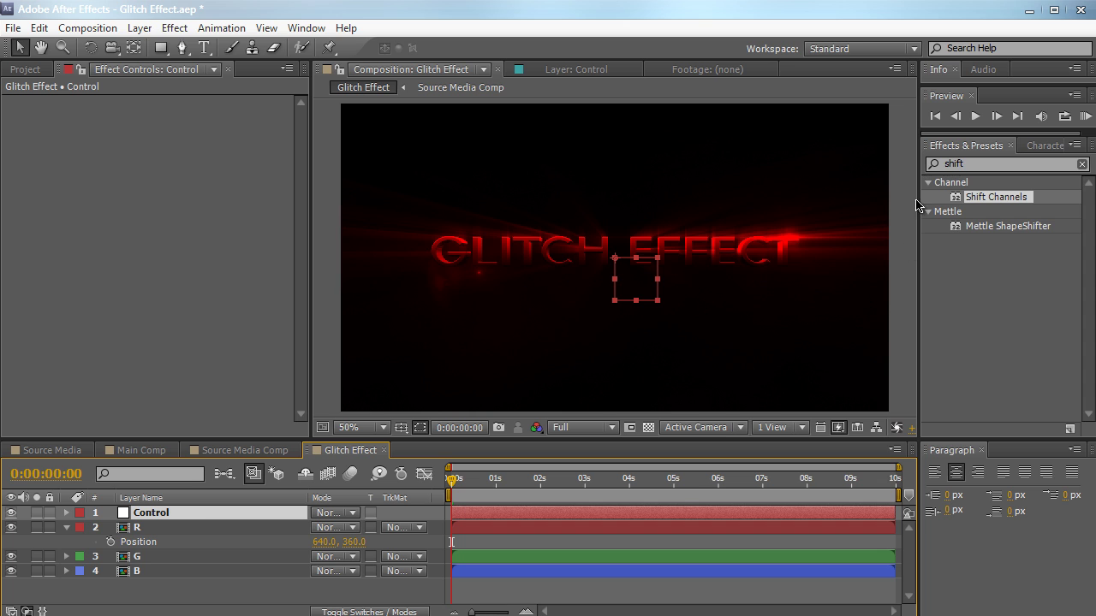
- Find the Slider Control effect and apply it to the Control null layer
click(997, 165)
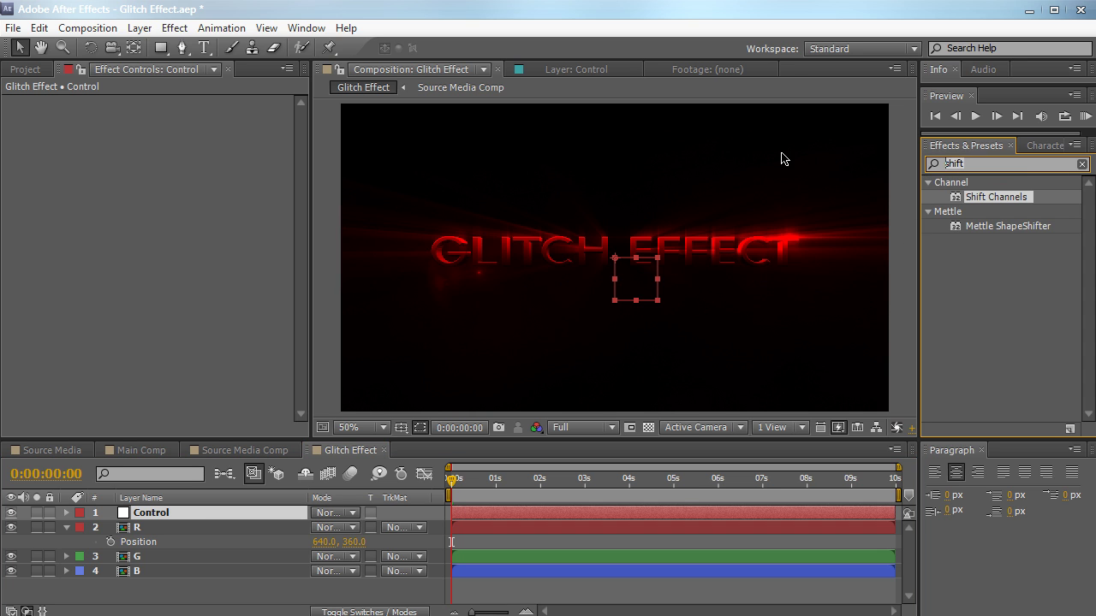
key(BackSpace)
key(BackSpace)
key(BackSpace)
key(BackSpace)
key(BackSpace)
text(slider co)
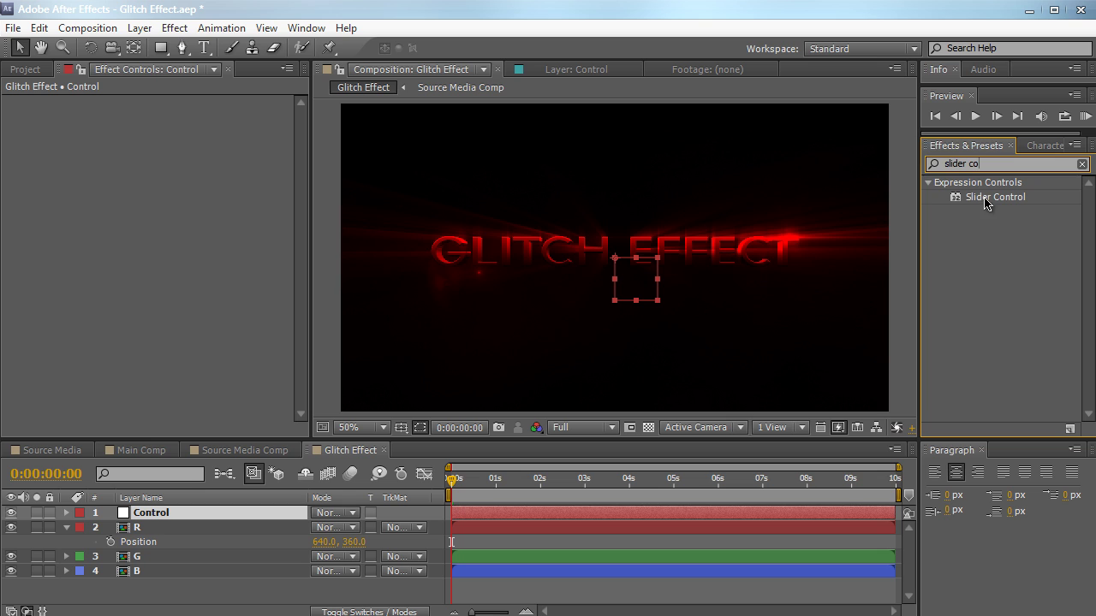
drag(993, 197, 202, 226)
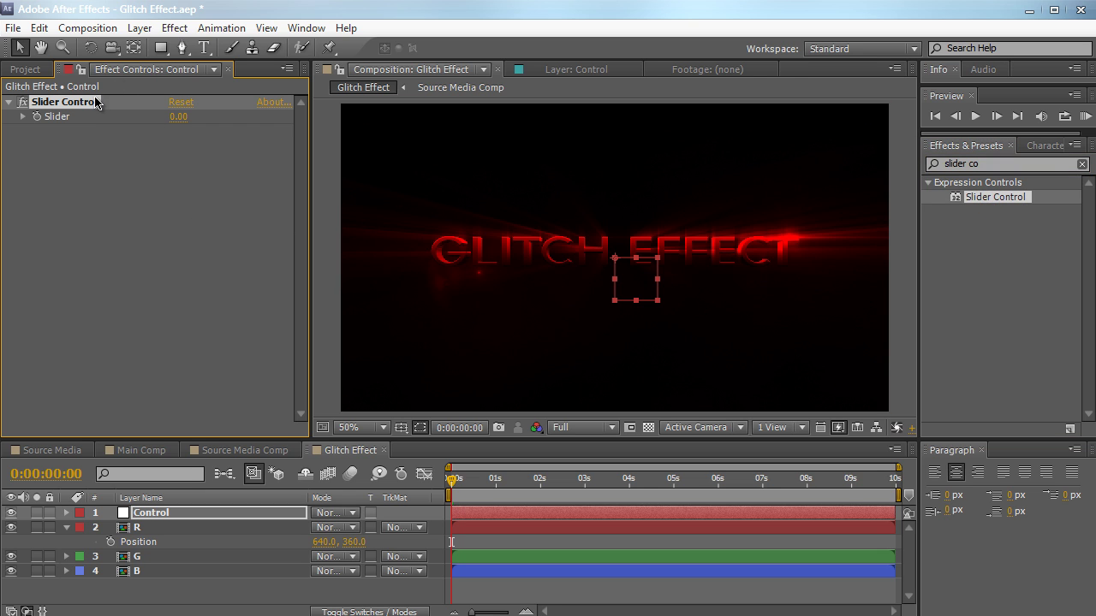
- Rename the Control layer's Slider Control effect Slider Amount
key(Return)
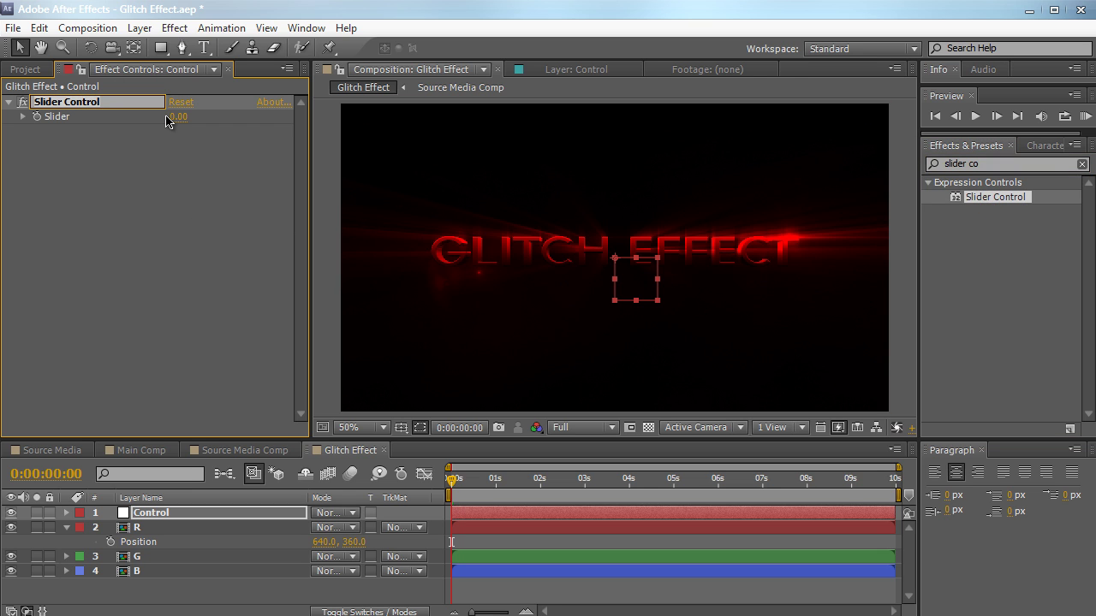
text(Slider Amount)
key(Return)
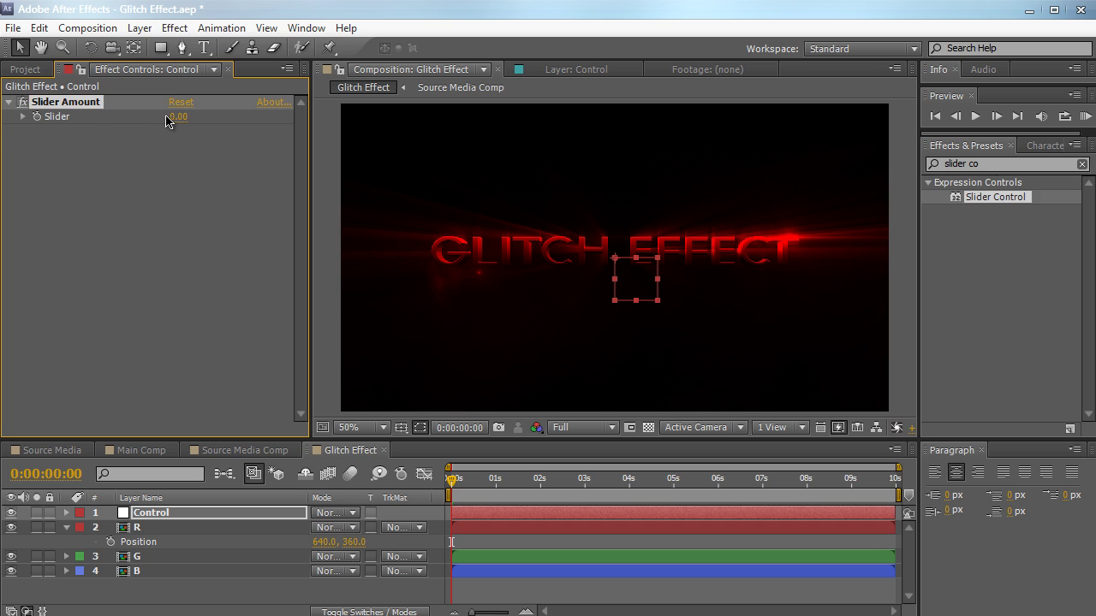
- Duplicate the Slider Amount effect and rename the copy Flicker Amount
key(ctrl+d)
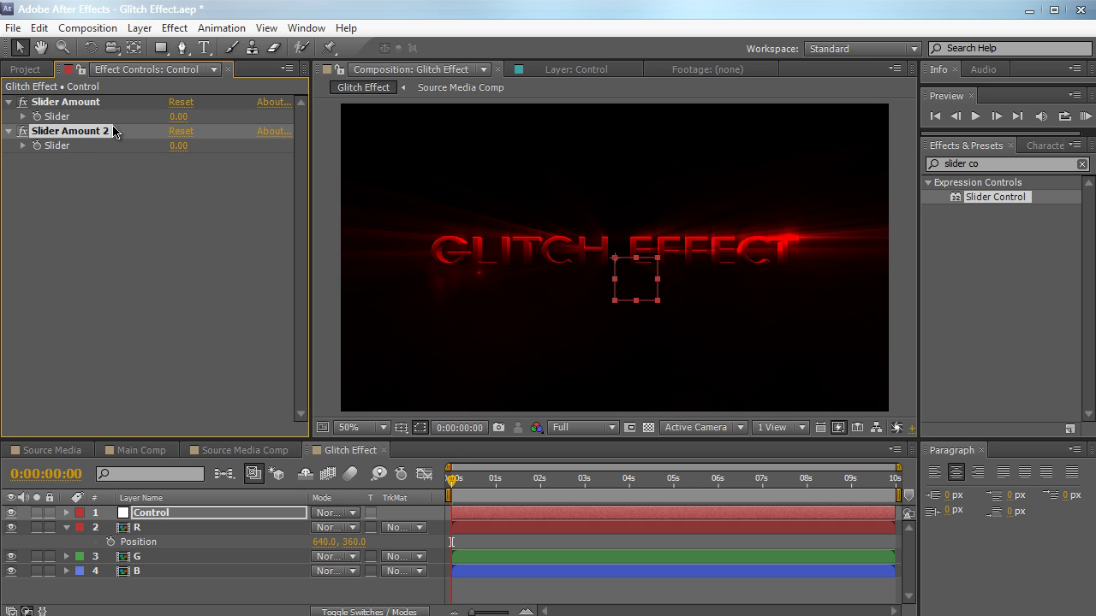
key(Return)
text(F)
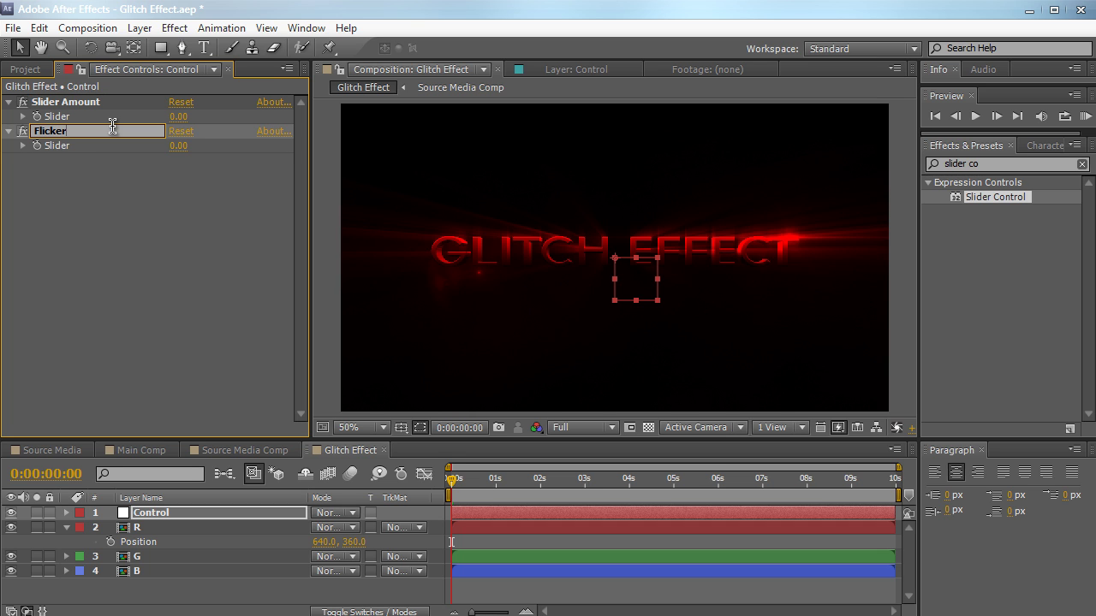
text(licker Amount)
key(Return)
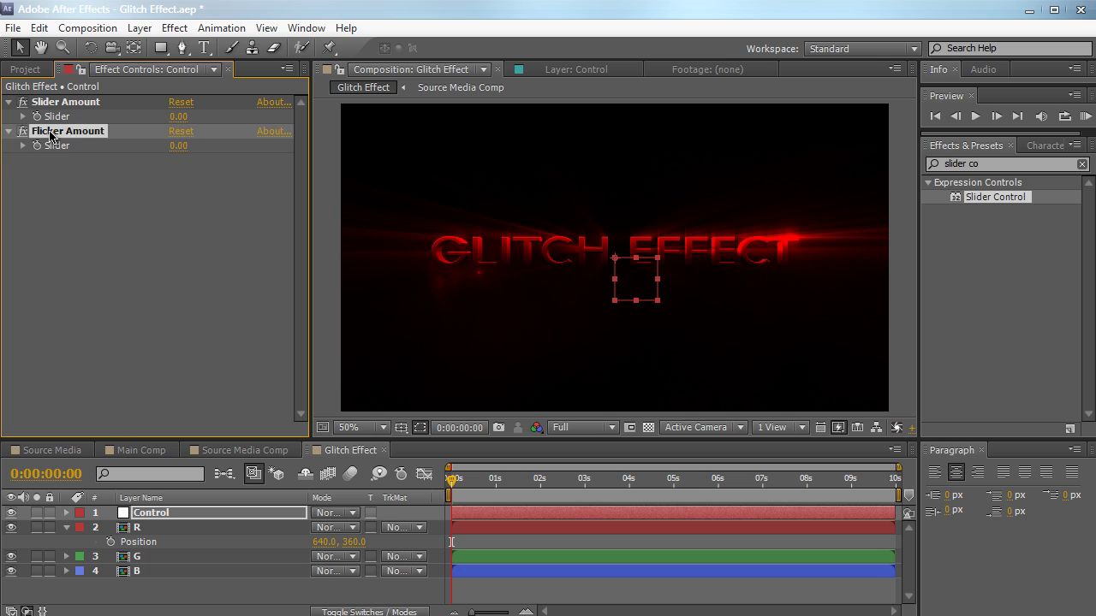
- Duplicate the Flicker Amount effect and rename the copy Flicker Frequency
key(ctrl+d)
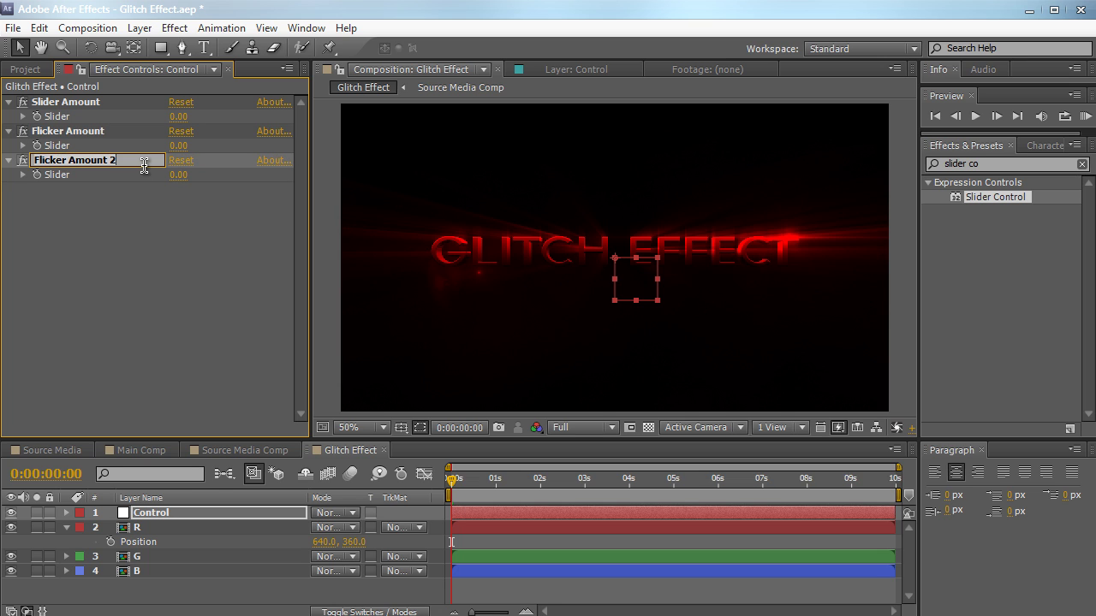
key(Return)
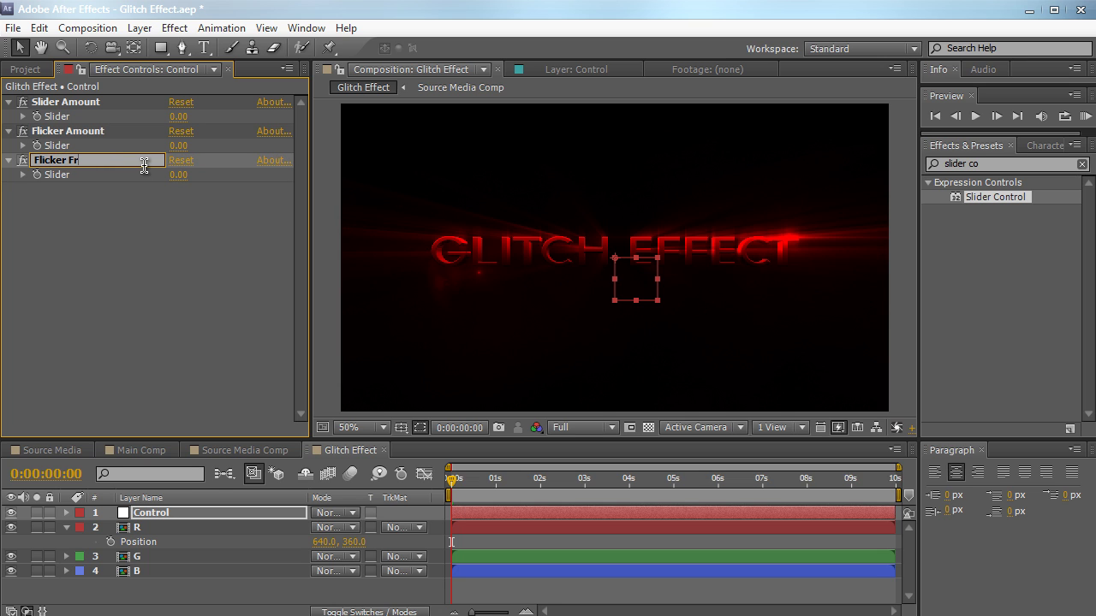
text(Flicker Frequency)
key(Return)
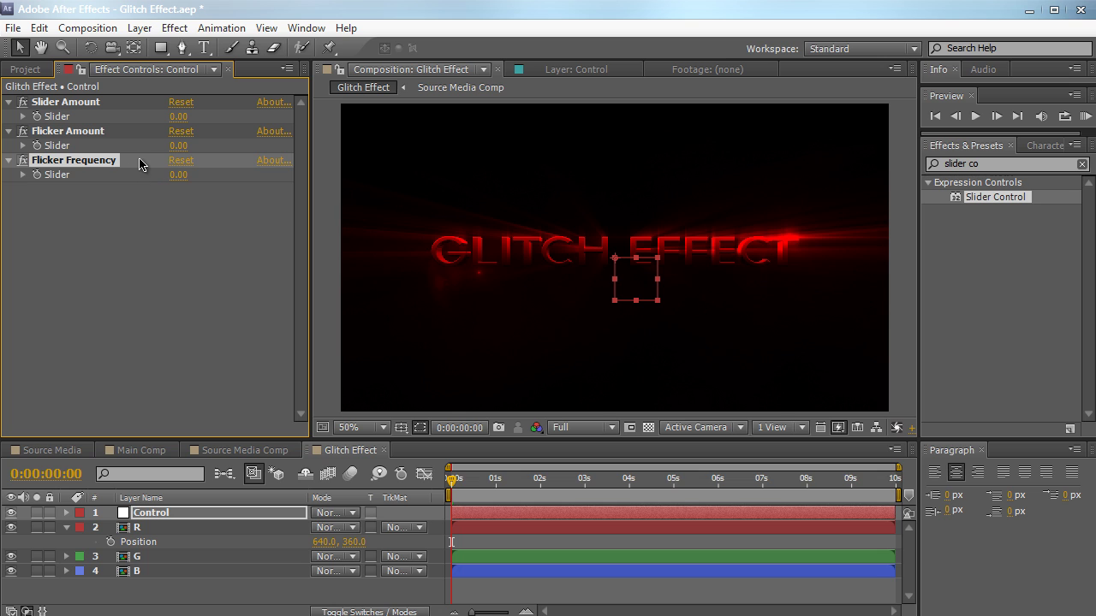
- Duplicate the Flicker Frequency effect and rename the copy Brightness
key(ctrl+d)
key(Return)
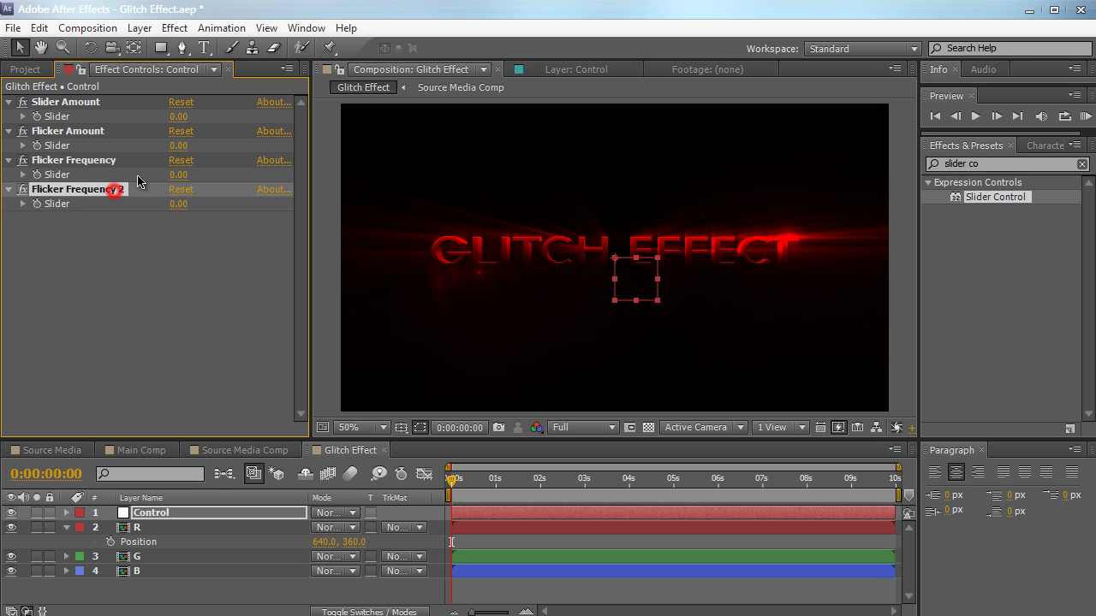
key(End)
text(Brightnes)
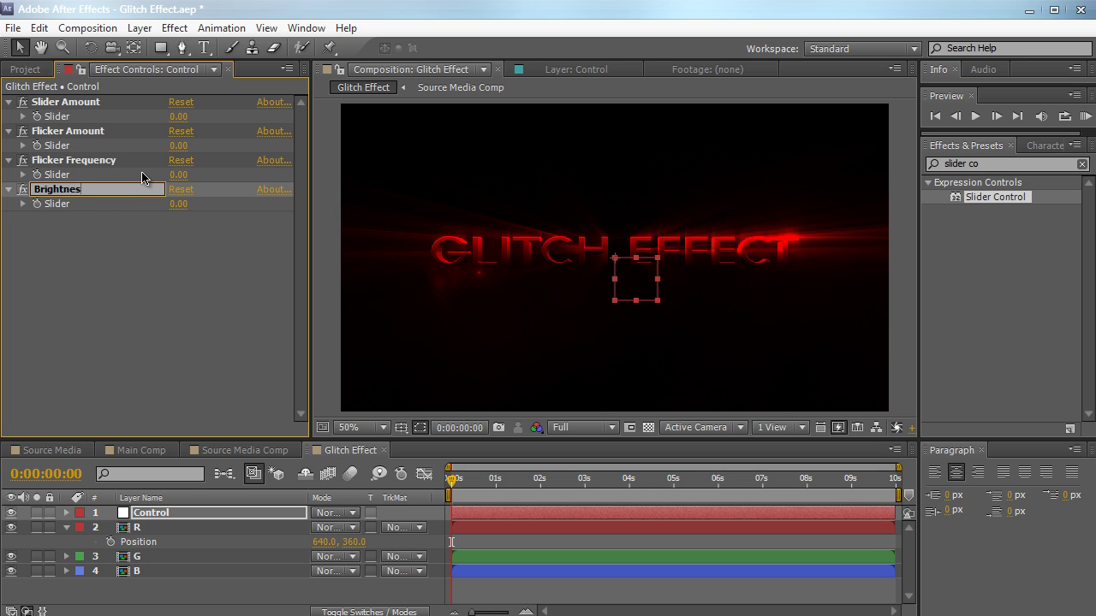
text(s)
key(Return)
- Duplicate the Brightness effect and rename the copy Blurriness
key(ctrl+d)
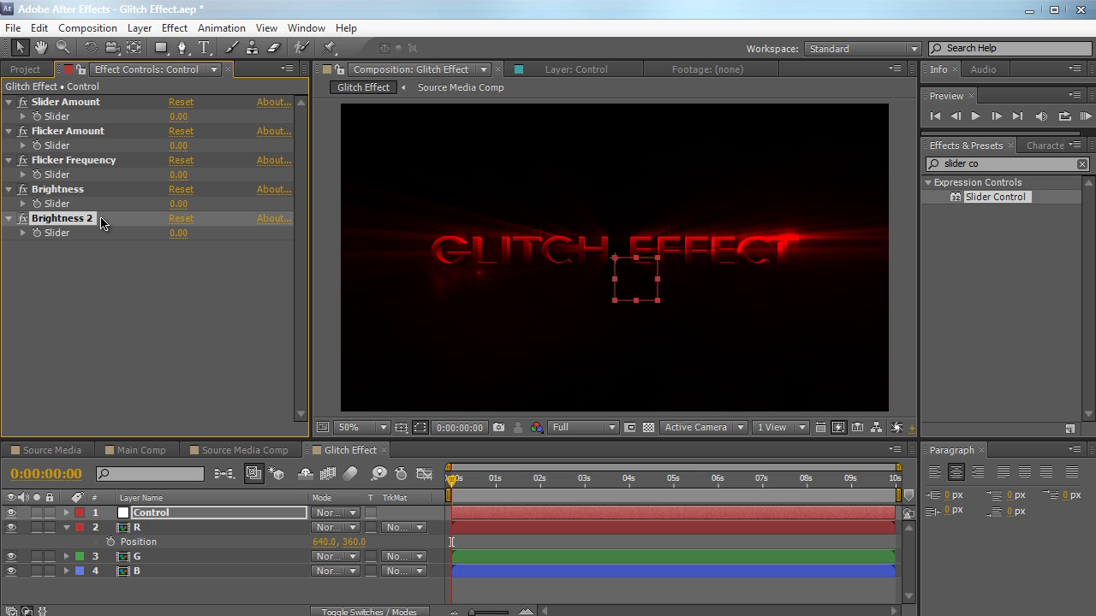
key(Return)
text(Blur)
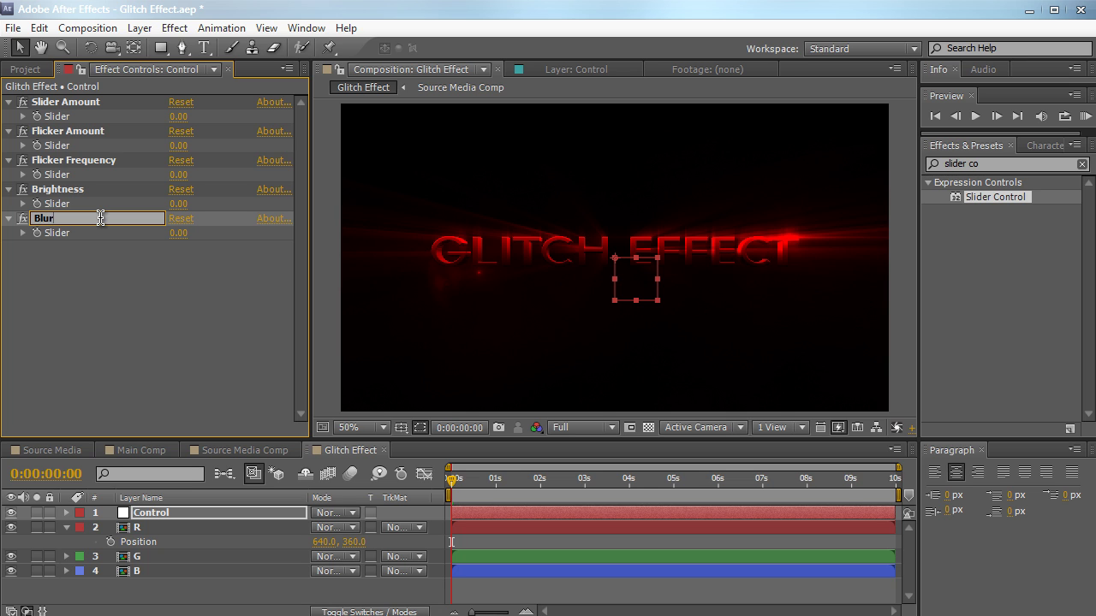
text(riness)
key(Return)
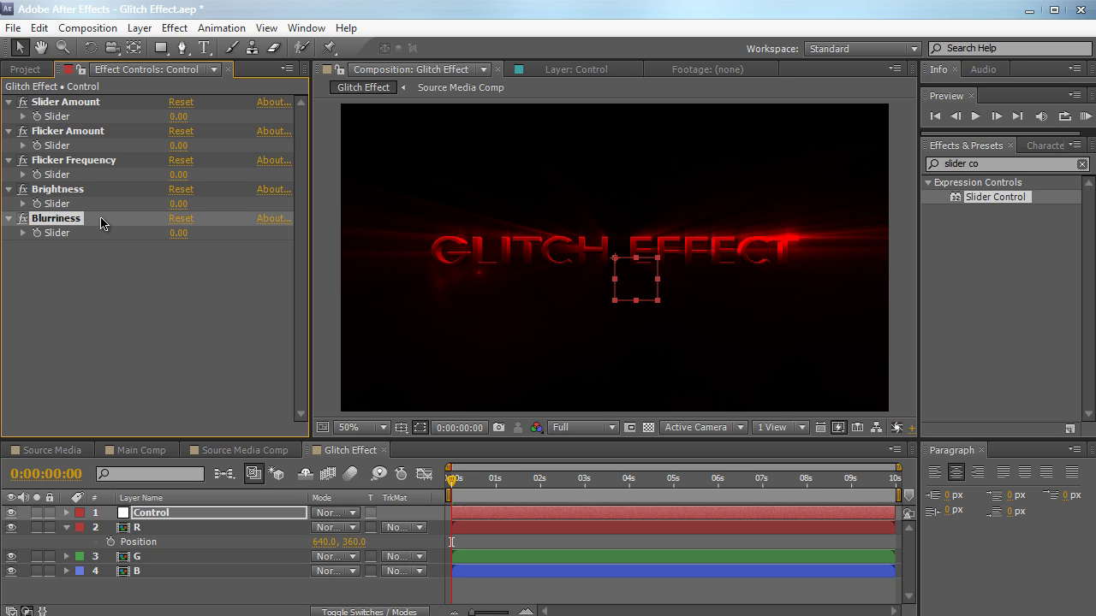
- Search the effects for color and apply a Color Control expression control to the Control layer
click(1018, 164)
text(color)
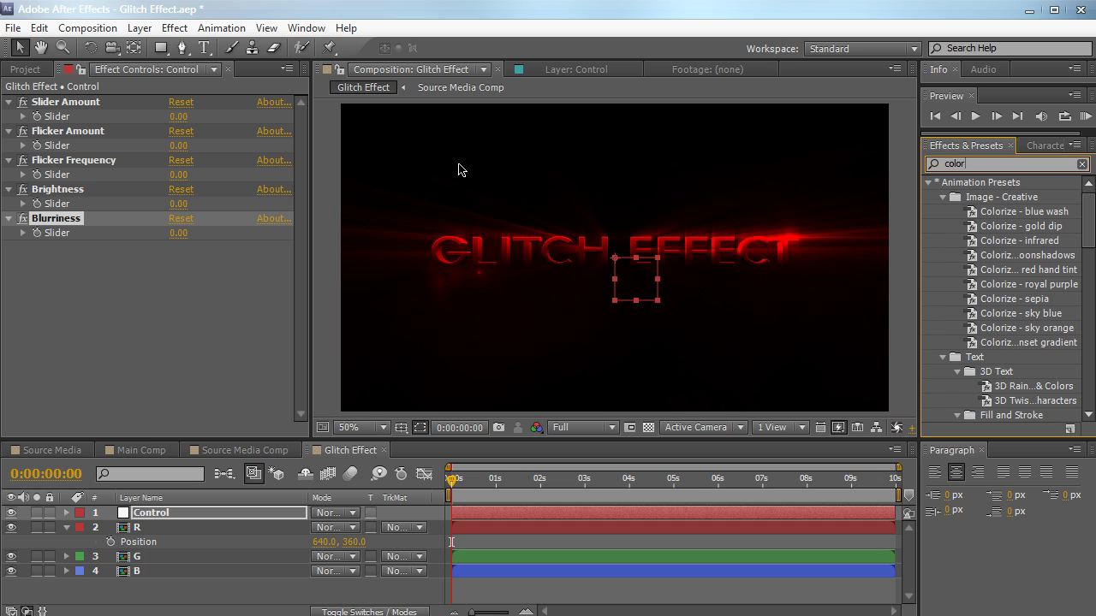
scroll(1019, 261, down, 6)
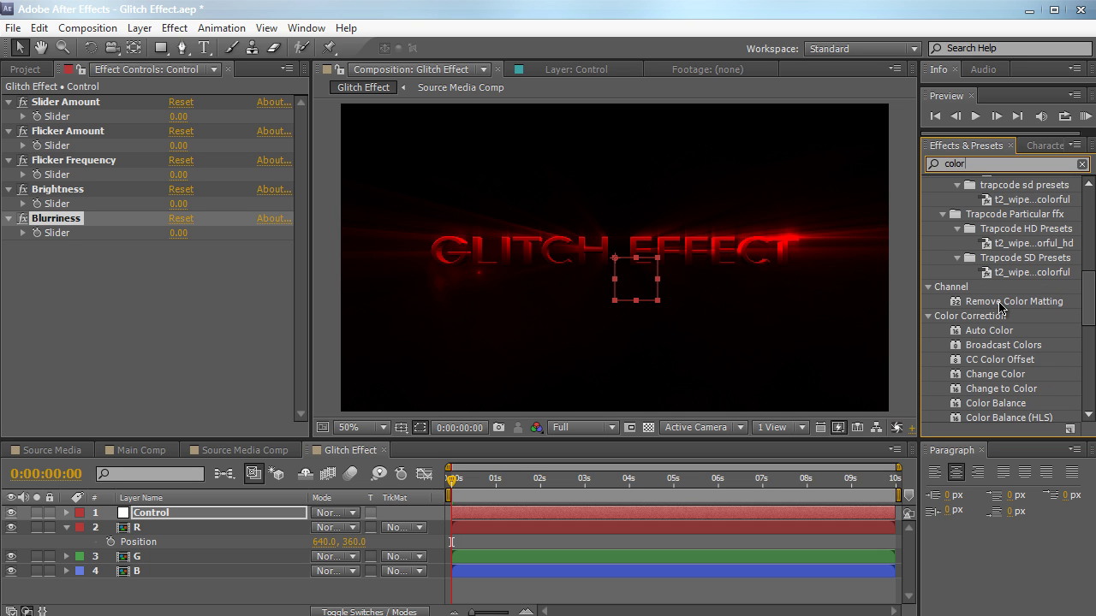
scroll(1004, 309, down, 5)
click(995, 289)
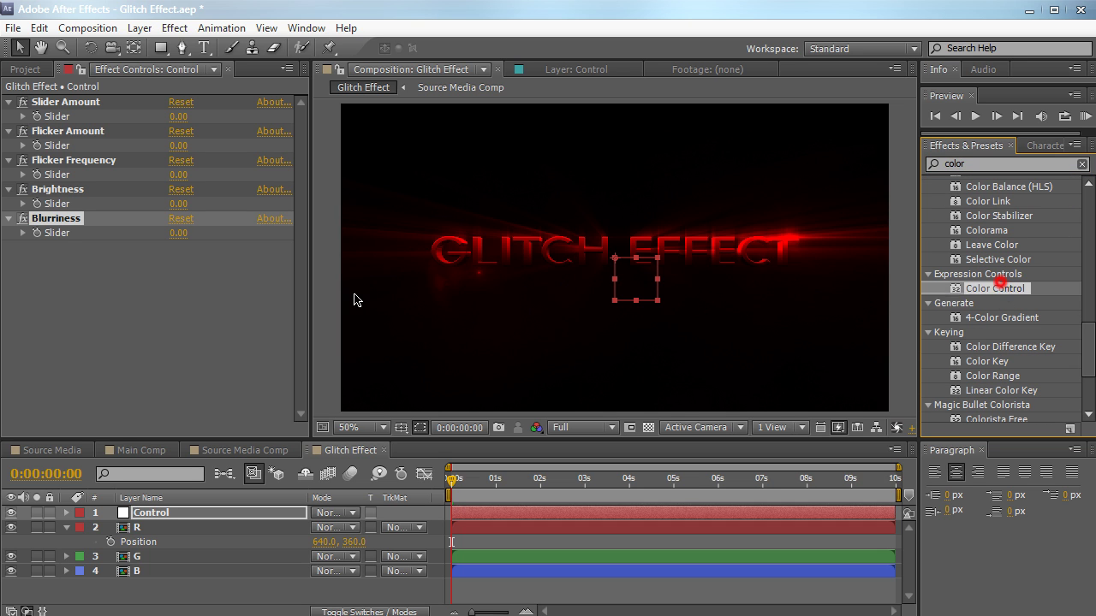
drag(997, 292, 180, 302)
- Rename the Color Control effect as Light Color and move it between Flicker Frequency and Brightness
key(Return)
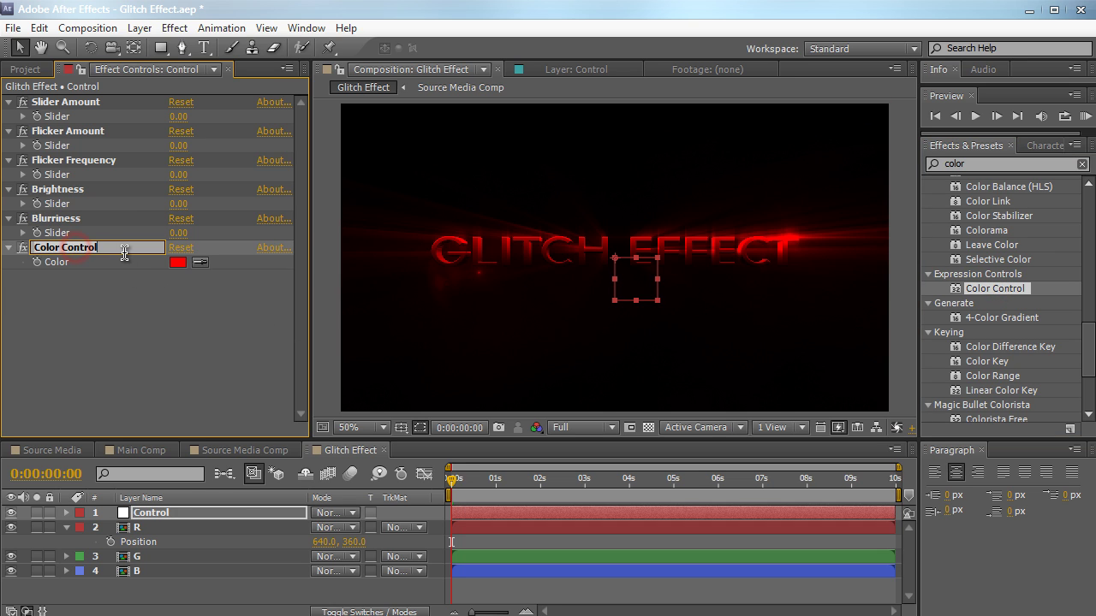
text(G)
text(ight Col)
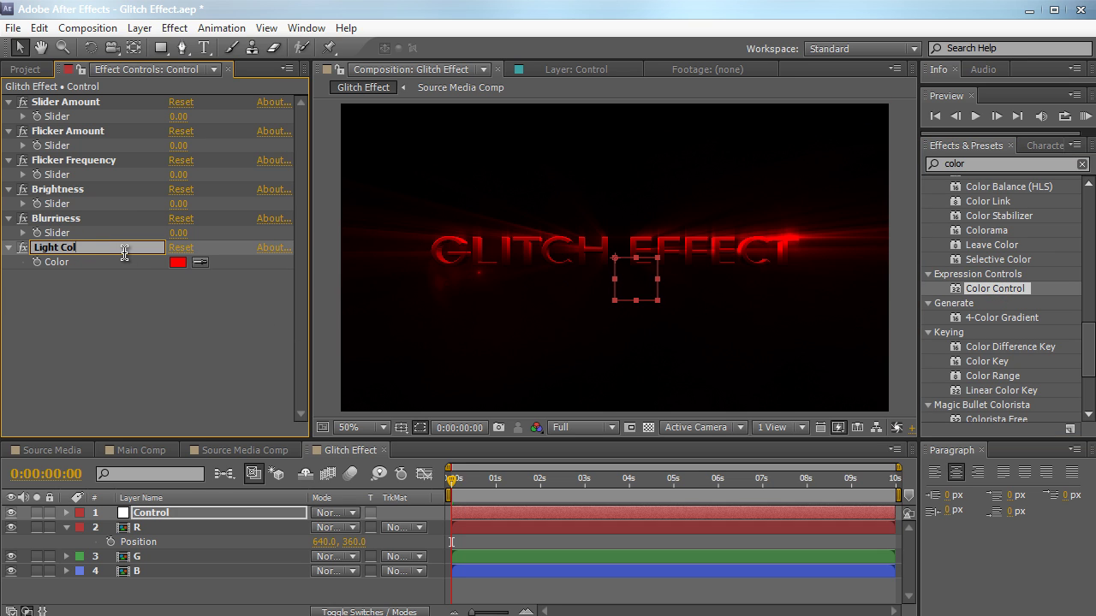
text(or)
key(Return)
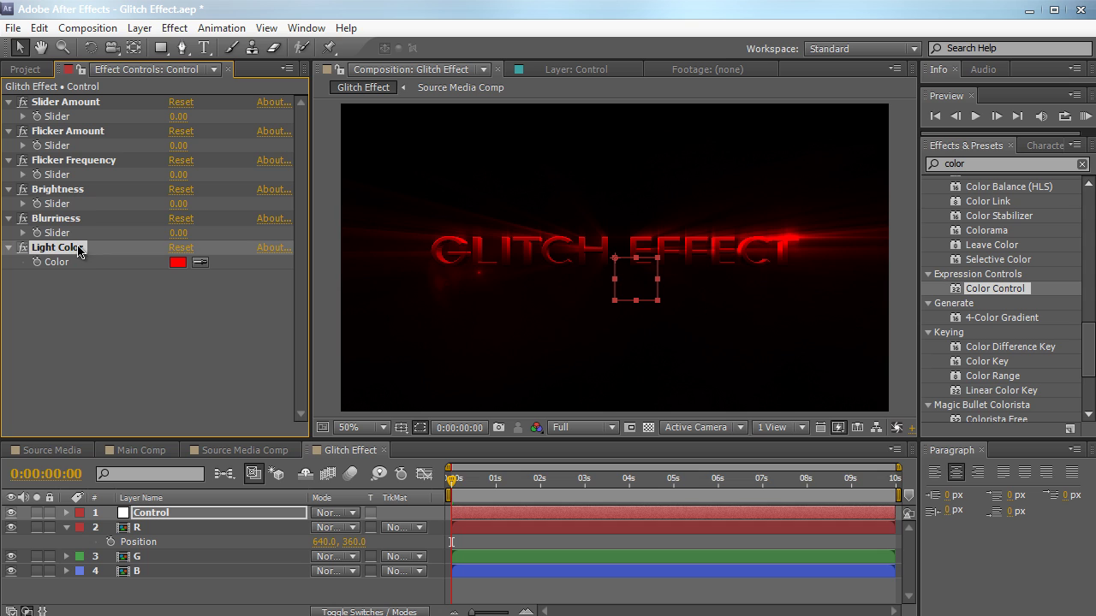
drag(77, 250, 88, 192)
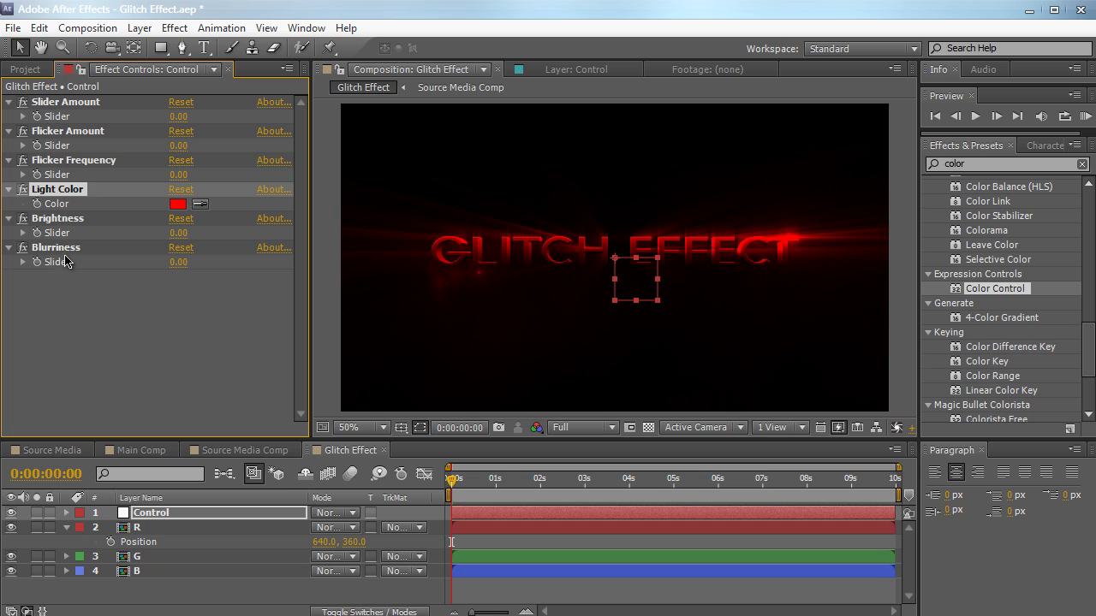
- Expand the Control layer's effects in a maximized timeline so that every slider and color property is listed
click(137, 515)
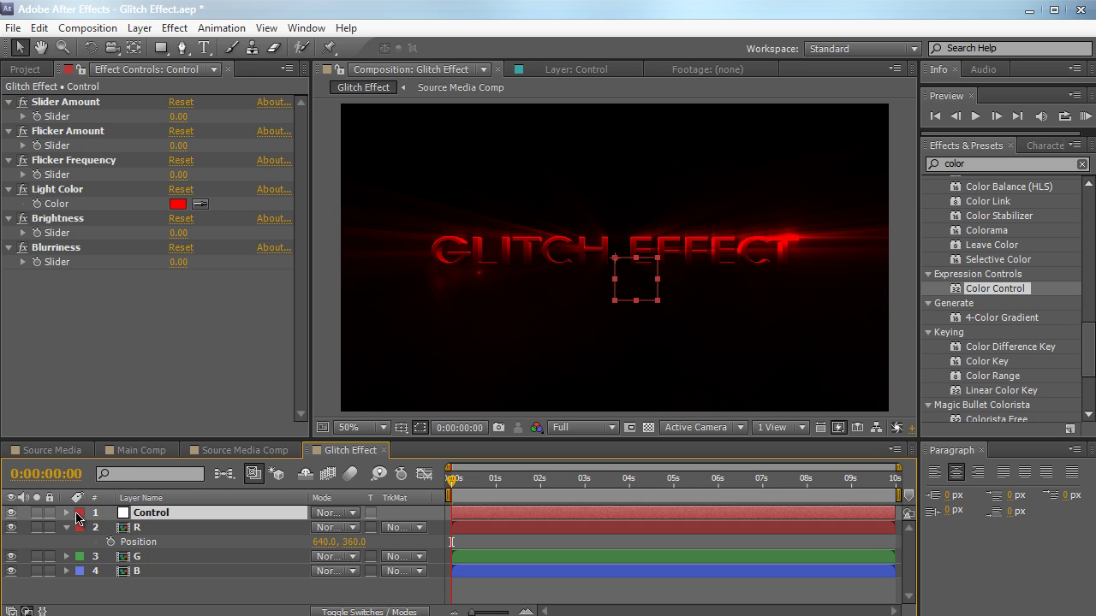
click(67, 514)
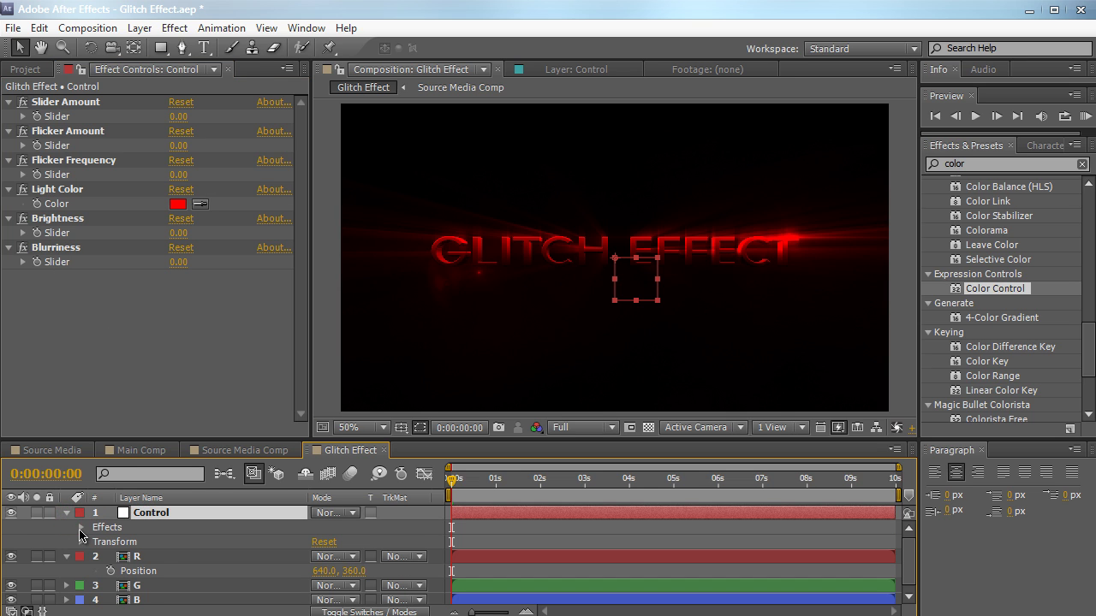
click(81, 529)
key(grave)
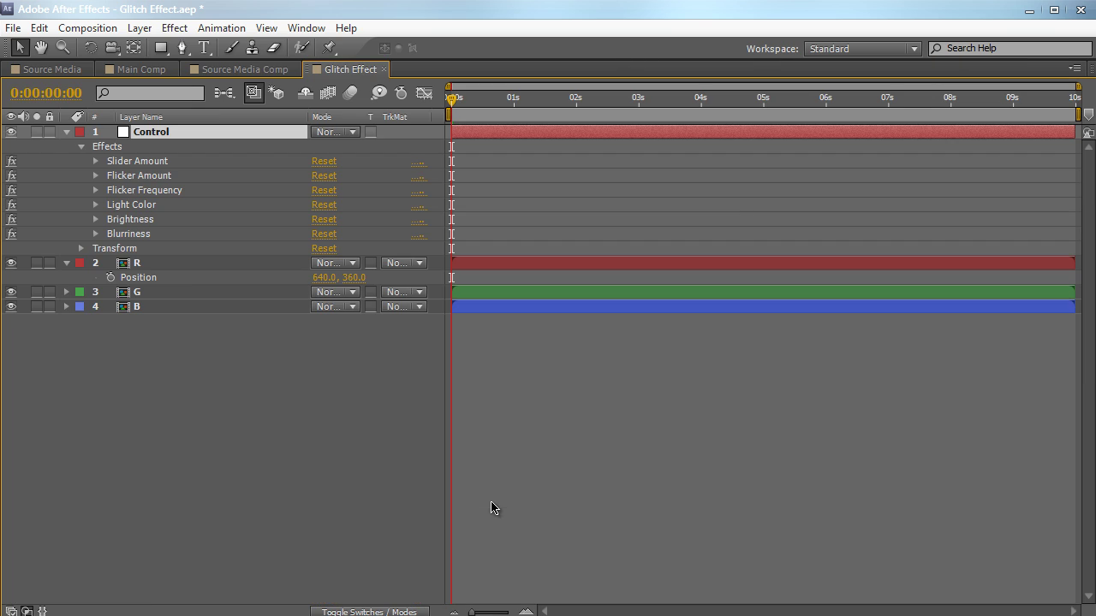
click(96, 161)
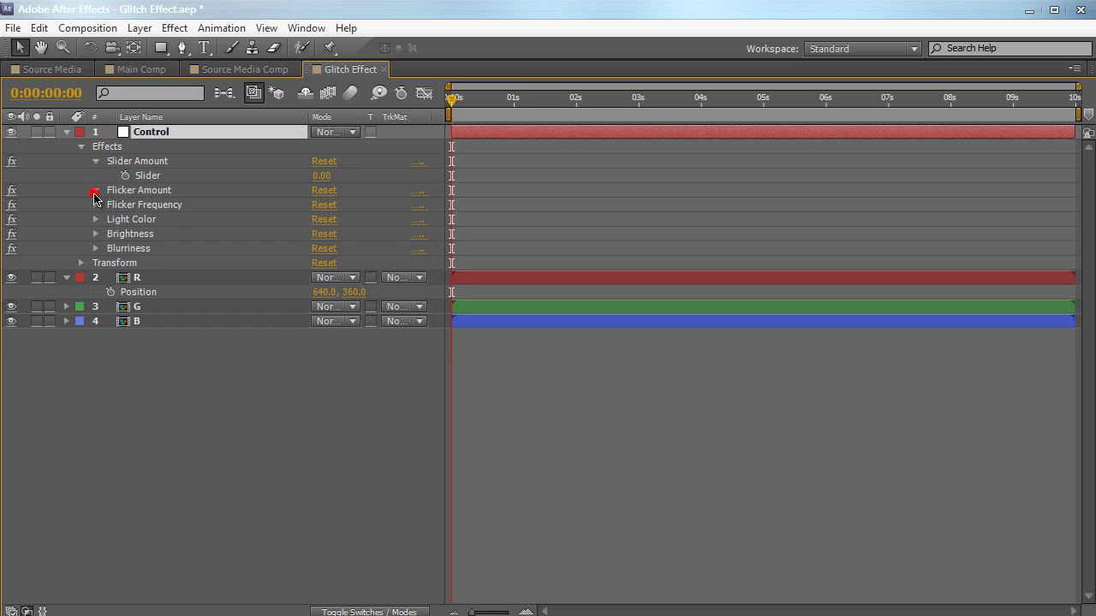
click(95, 192)
click(95, 221)
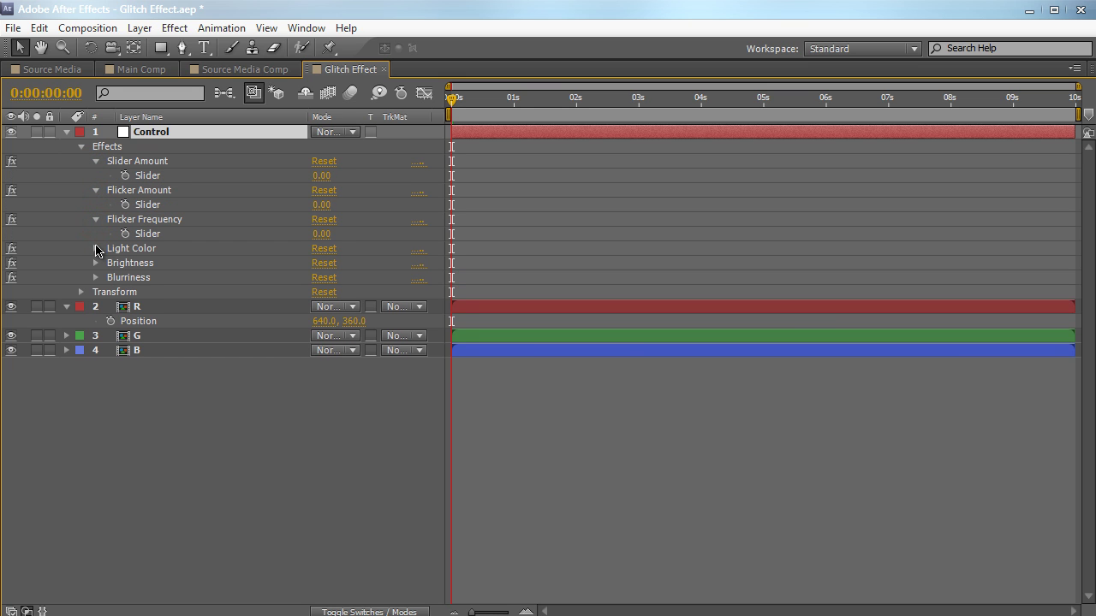
click(96, 248)
click(95, 277)
click(95, 307)
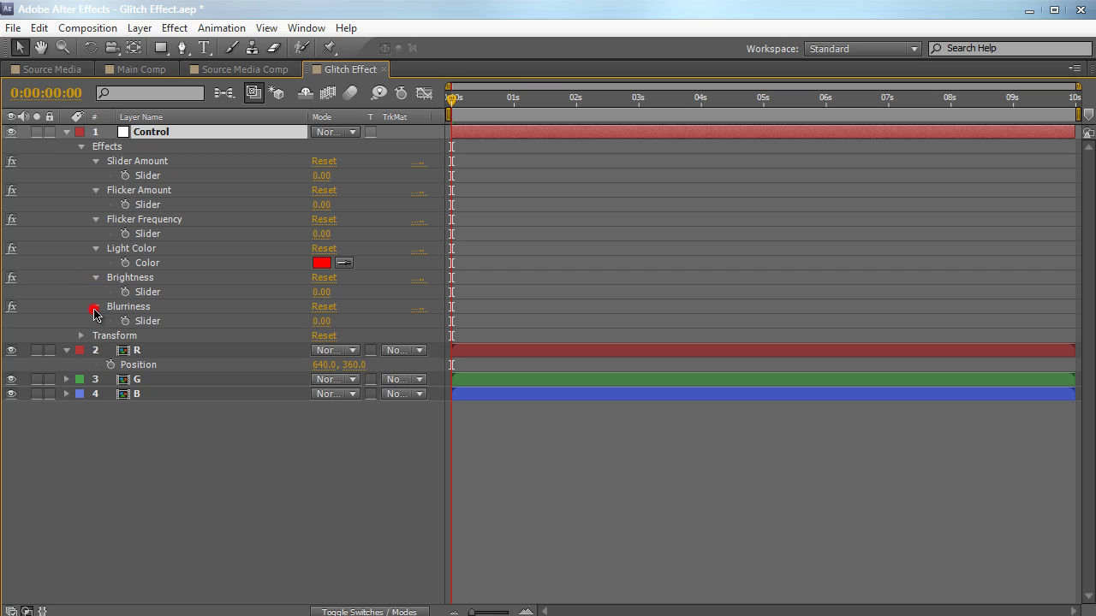
click(94, 309)
click(96, 310)
click(185, 433)
- Give the R layer's Position a wiggle expression with frequency 5 and its amount linked to the Control layer's Slider Amount slider
click(177, 354)
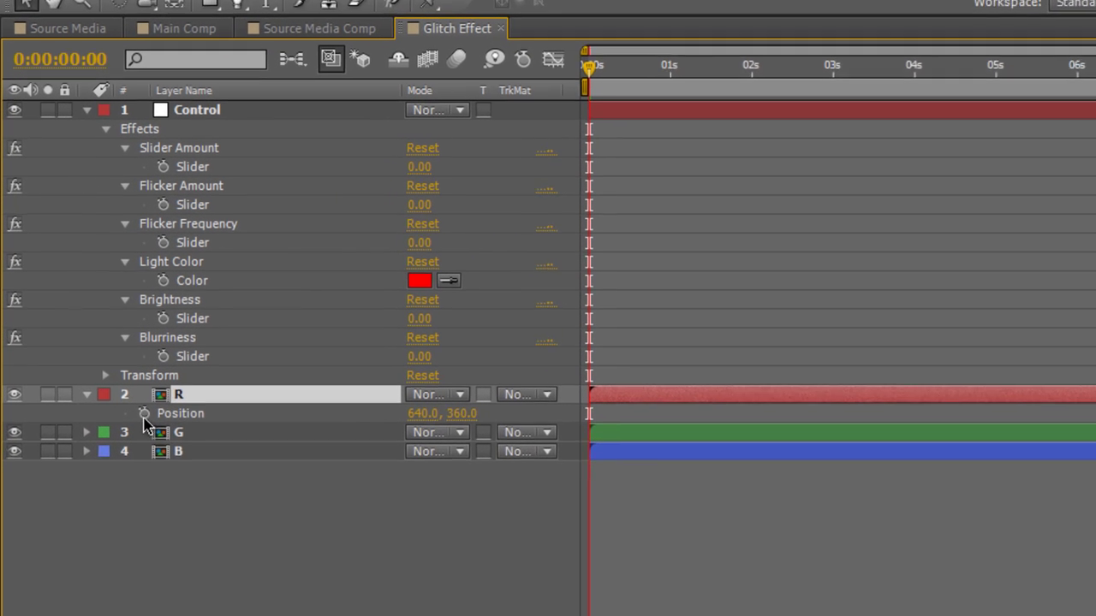
alt+click(110, 365)
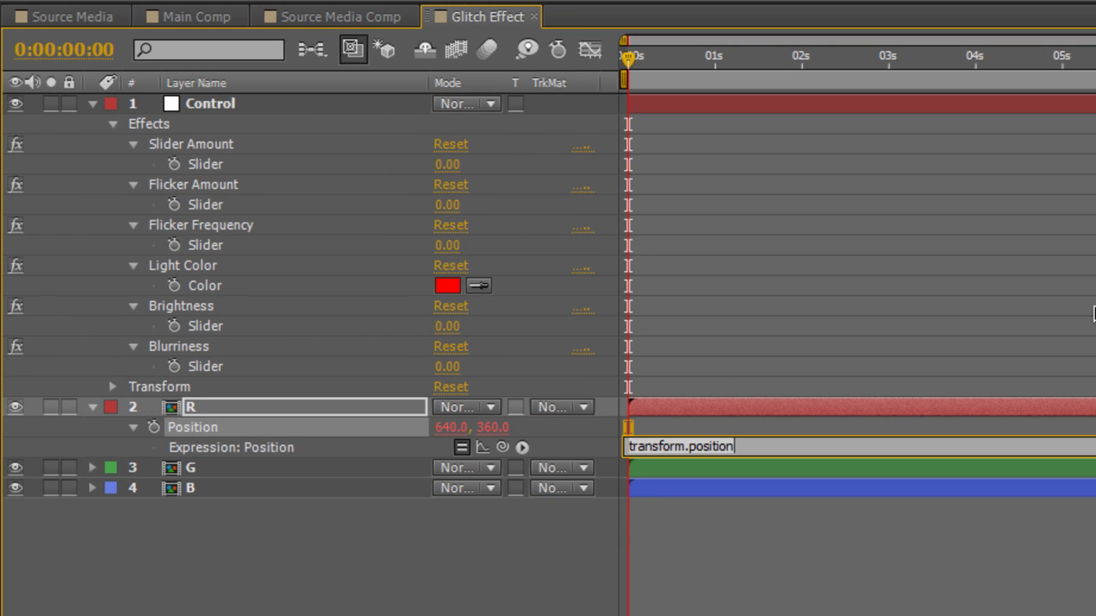
text(wiggle(5,)
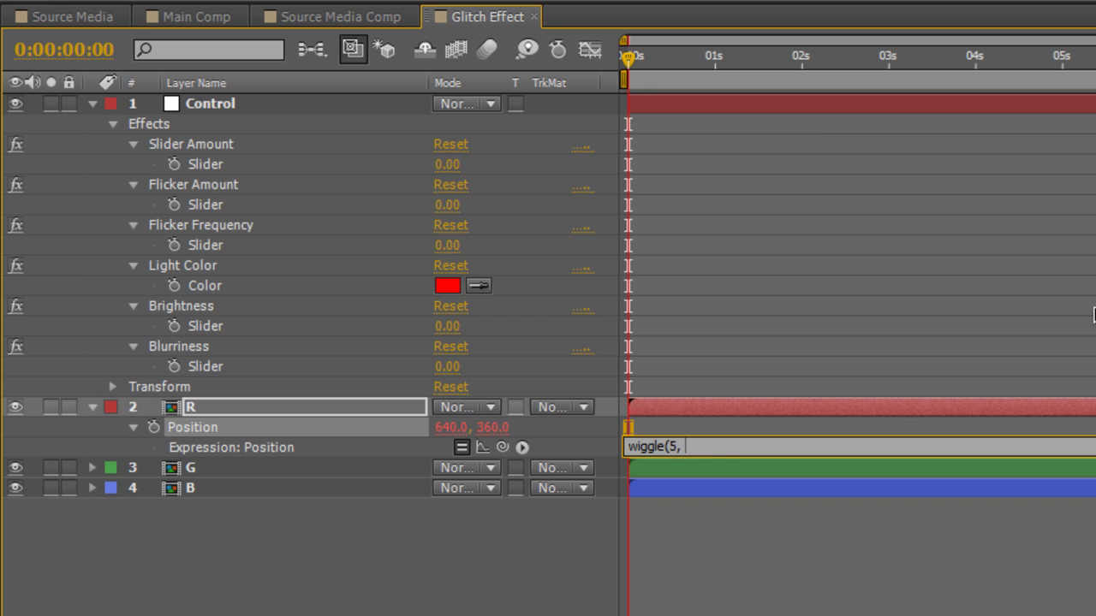
drag(503, 447, 313, 166)
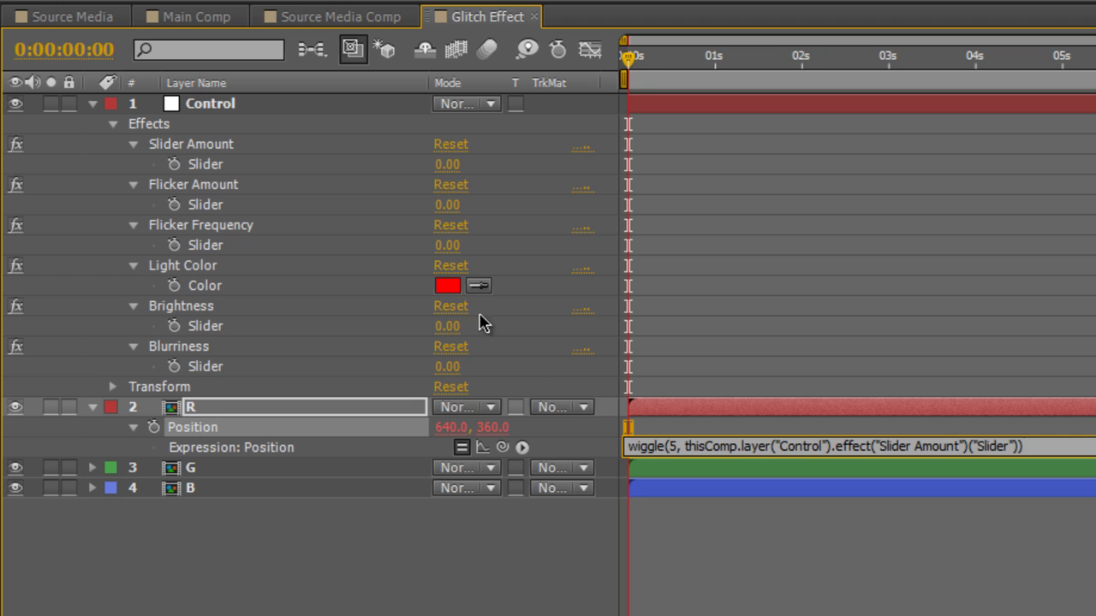
click(1042, 336)
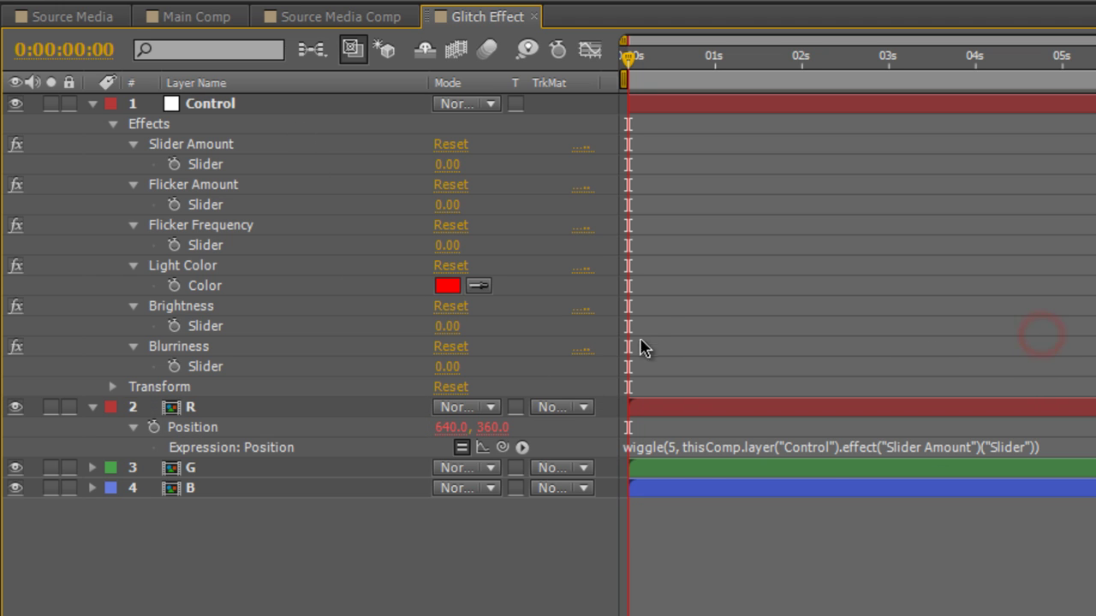
- Reveal Position on the G and B layers and copy the R layer's wiggle expression onto G's Position
click(733, 446)
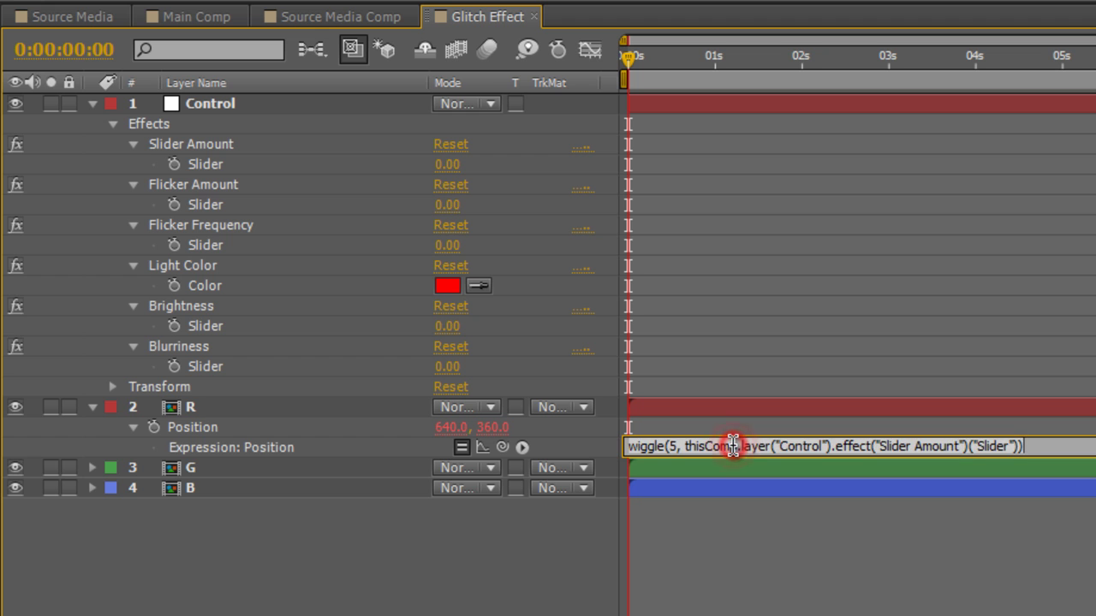
click(286, 478)
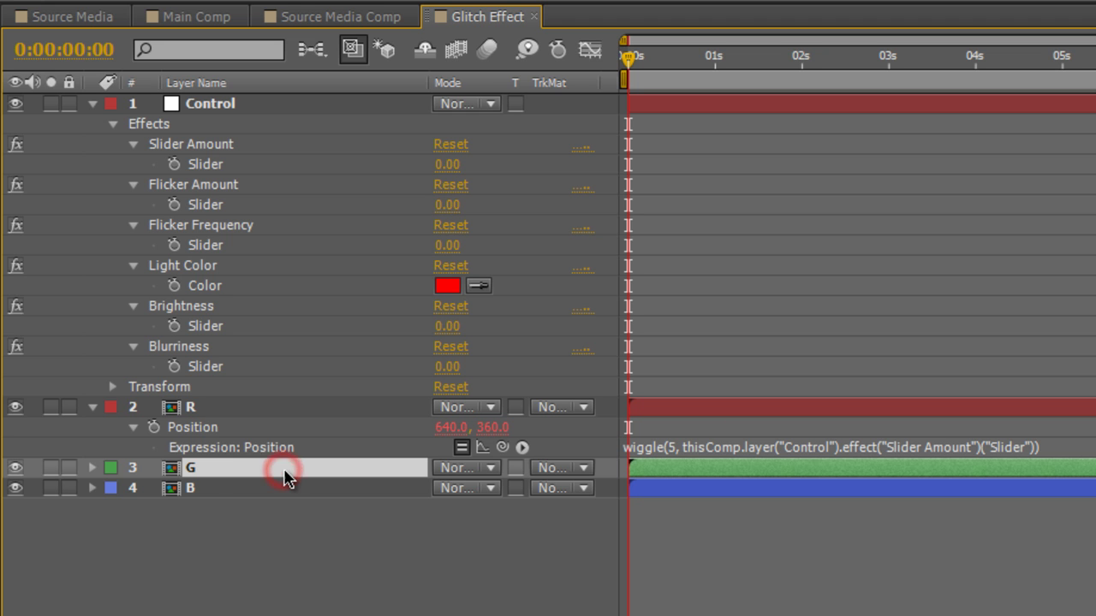
key(p)
click(271, 512)
key(p)
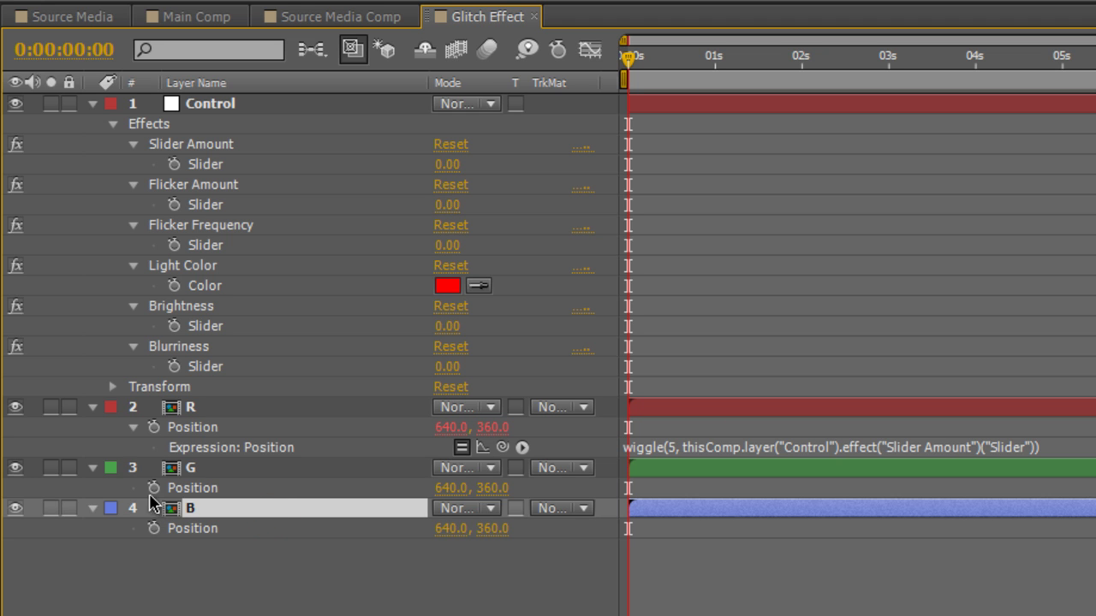
alt+click(153, 488)
text(wiggle(5, thisComp.layer("Control").effect("Slider Amount")("Slider")))
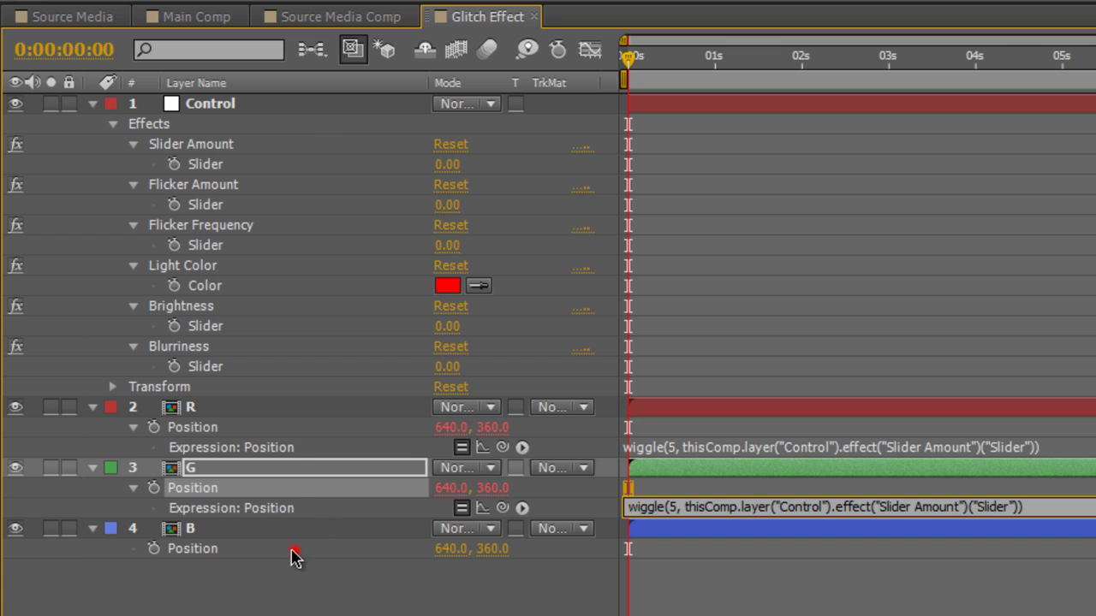
- Apply the same Slider Amount wiggle expression to the B layer's Position
click(294, 549)
alt+click(153, 549)
text(wiggle(5, thisComp.layer("Control").effect("Slider Amount")("Slider")))
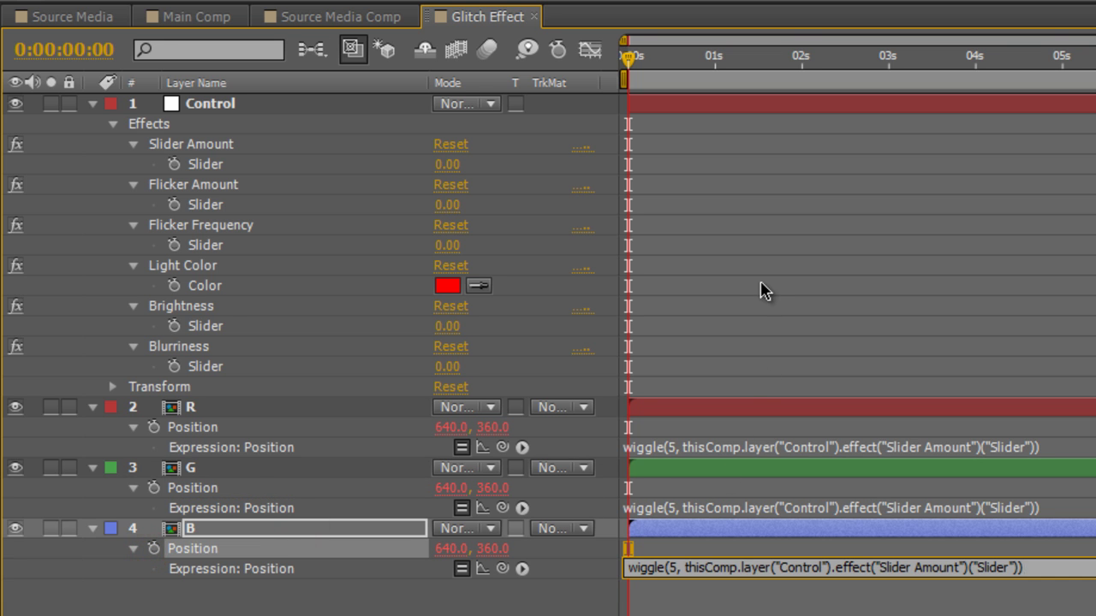
click(760, 284)
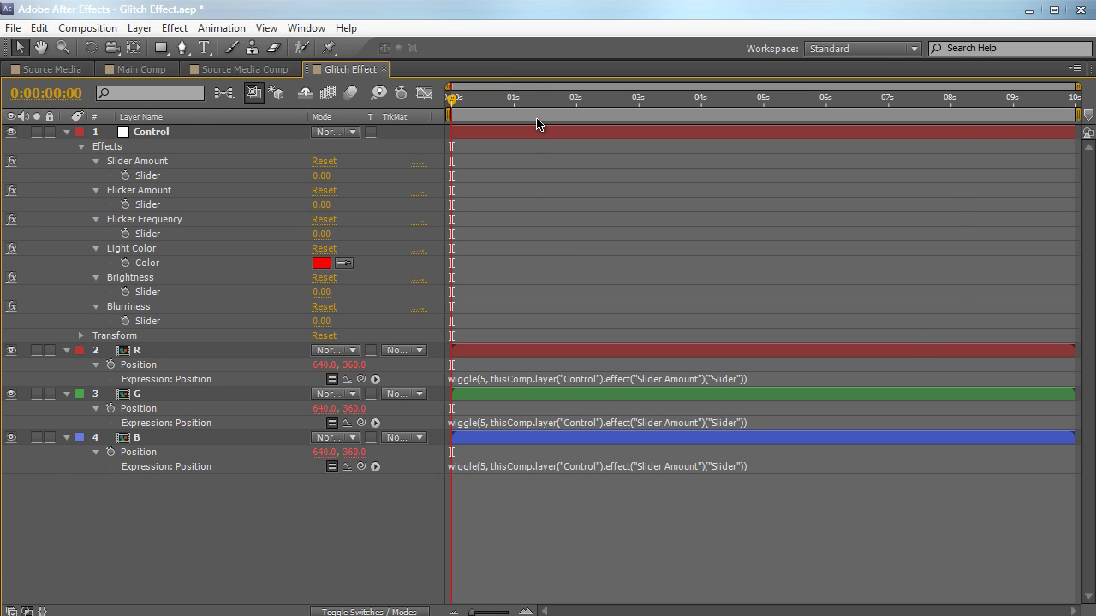
- Restore the panel layout, set the Control layer's Slider Amount to 10 and preview the animation up to 0:00:01:27
key(grave)
mouse_move(451, 486)
mouse_down()
mouse_move(640, 486)
mouse_move(467, 492)
mouse_up()
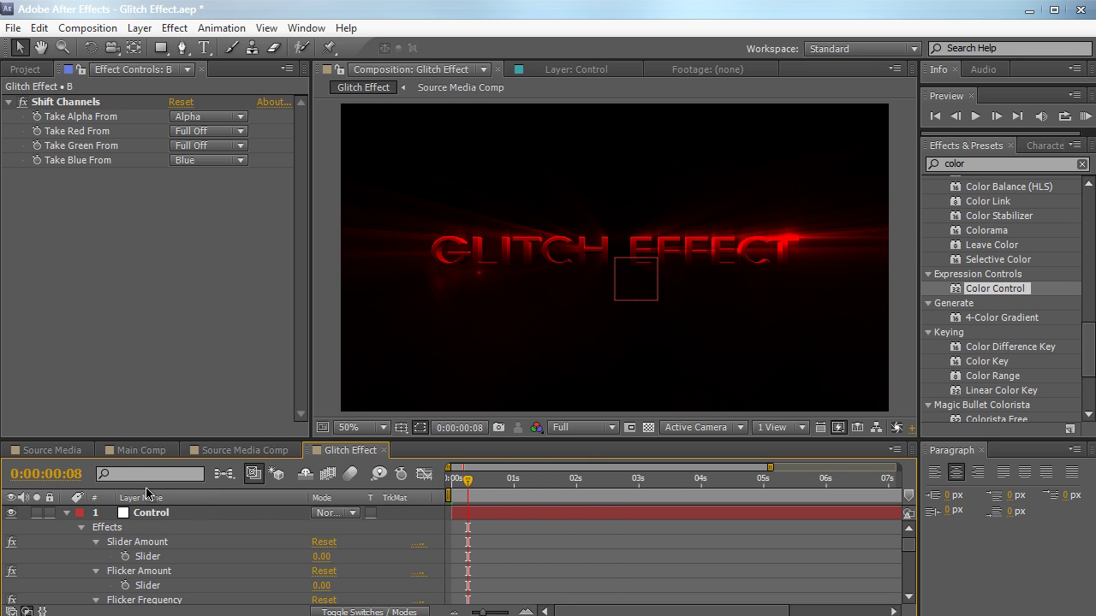
click(185, 522)
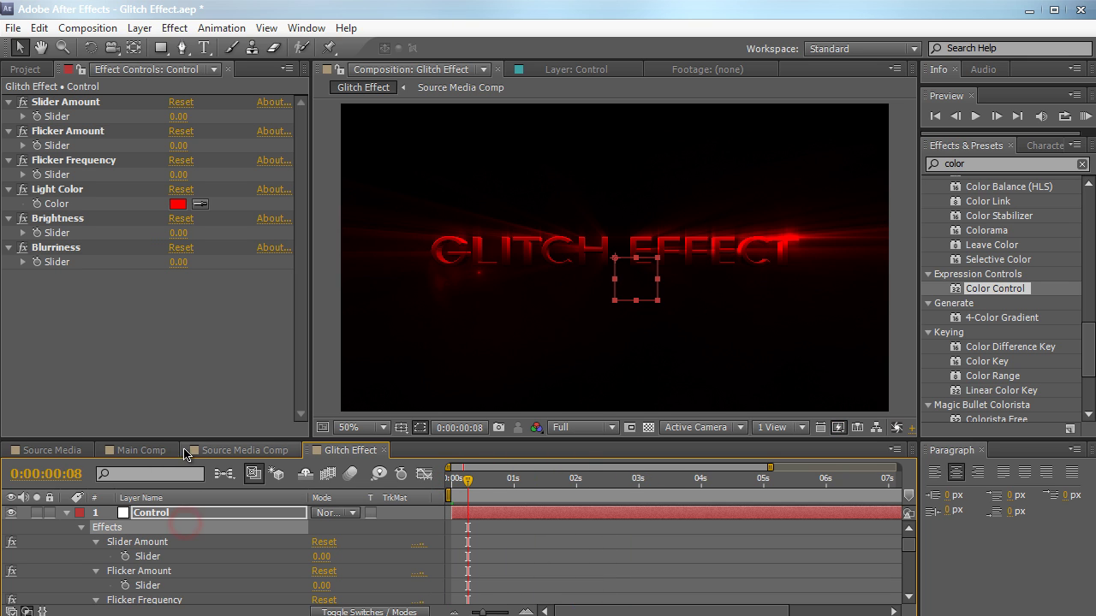
click(178, 116)
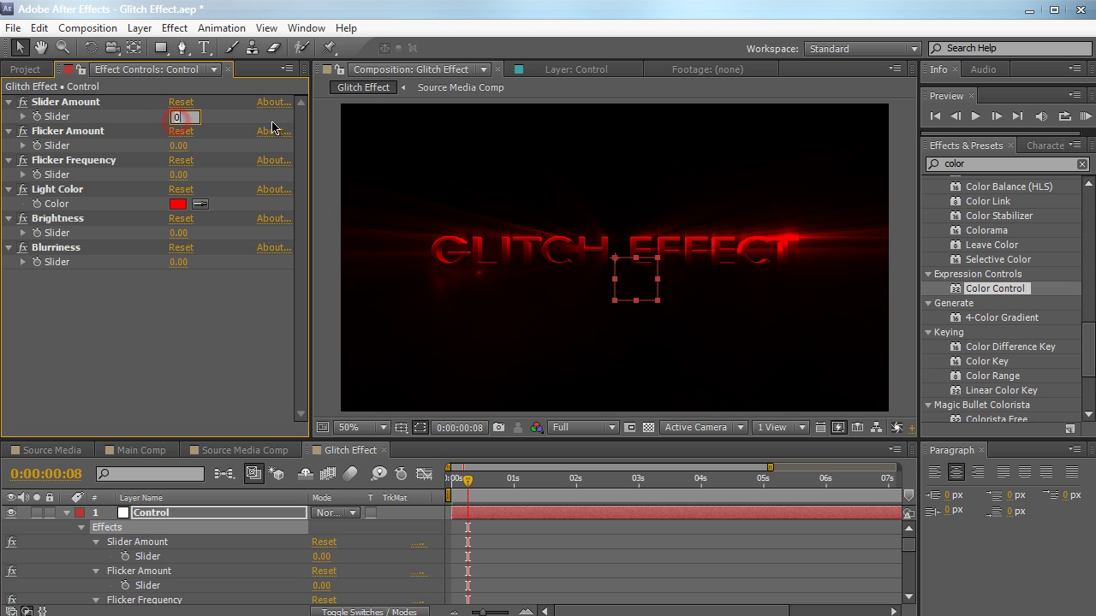
text(10)
key(Return)
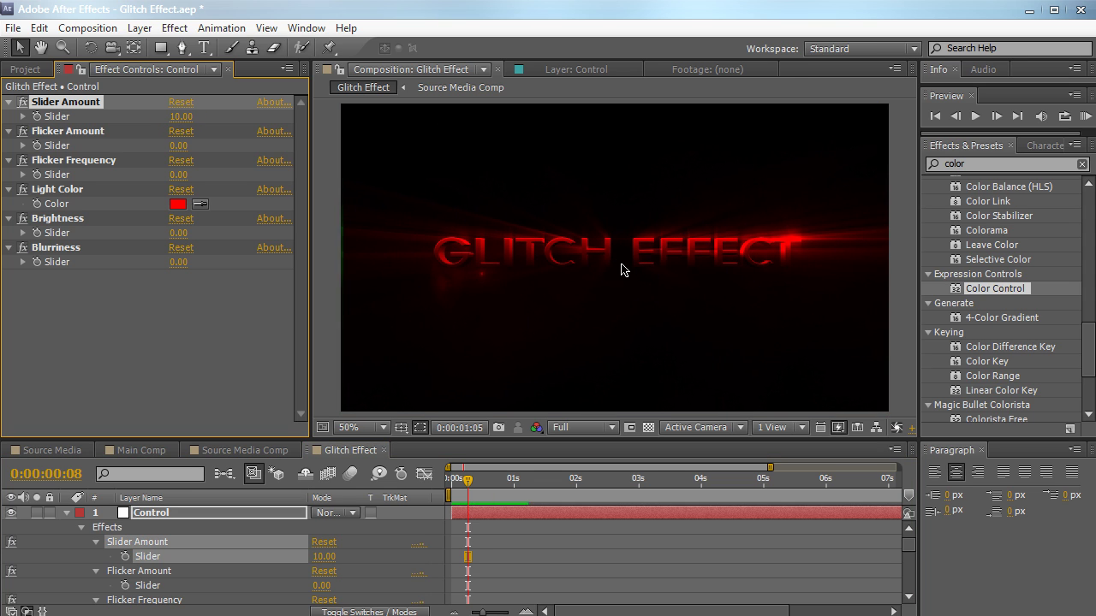
click(490, 326)
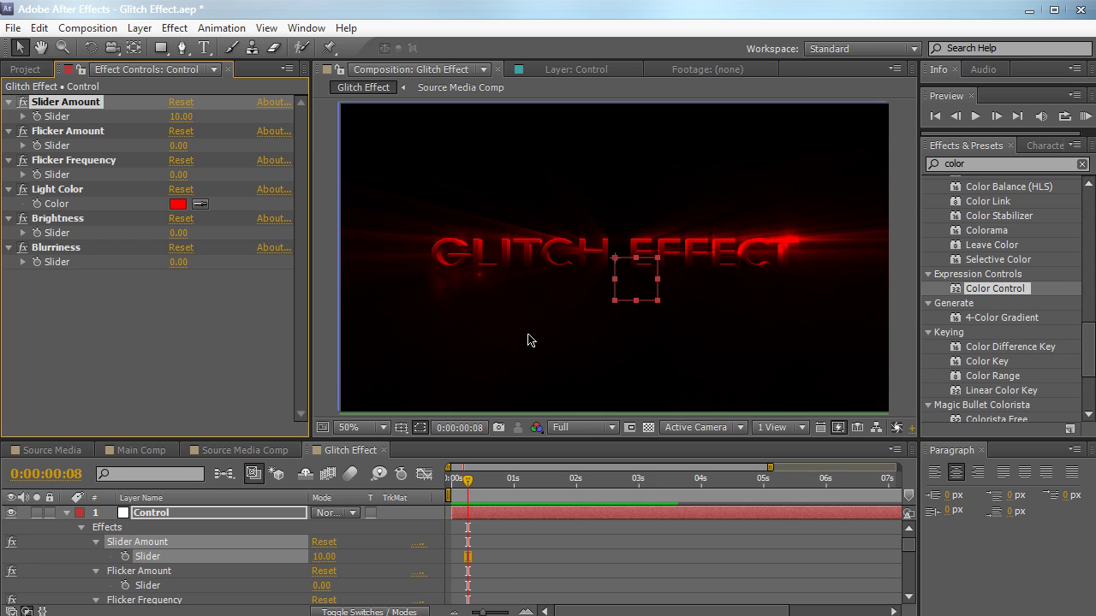
drag(467, 487, 571, 484)
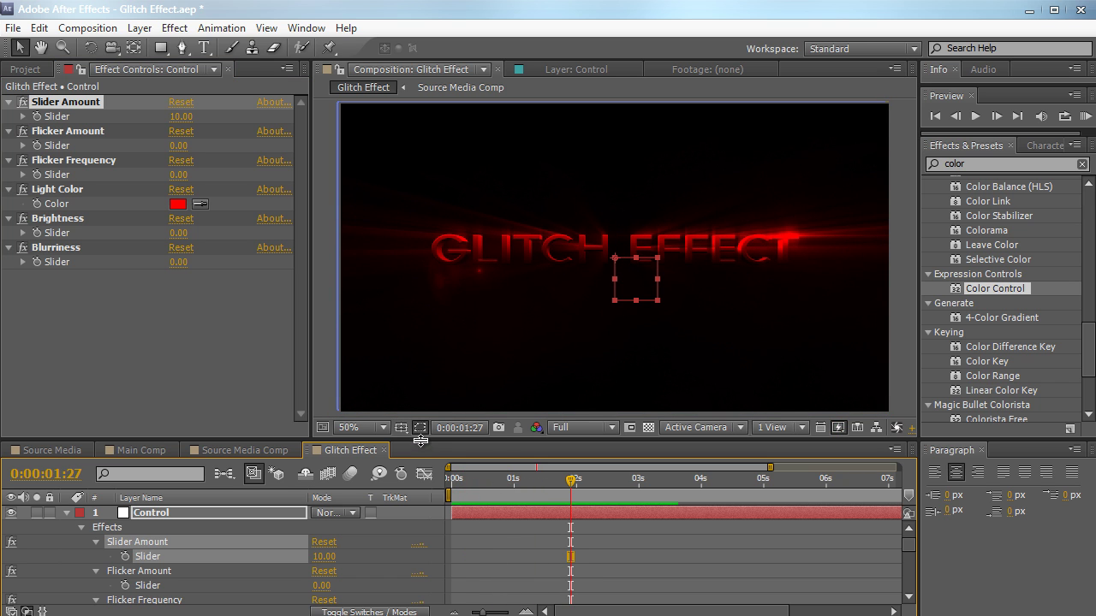
- Enlarge the timeline area and set the R layer's blending mode to Screen
drag(422, 440, 423, 246)
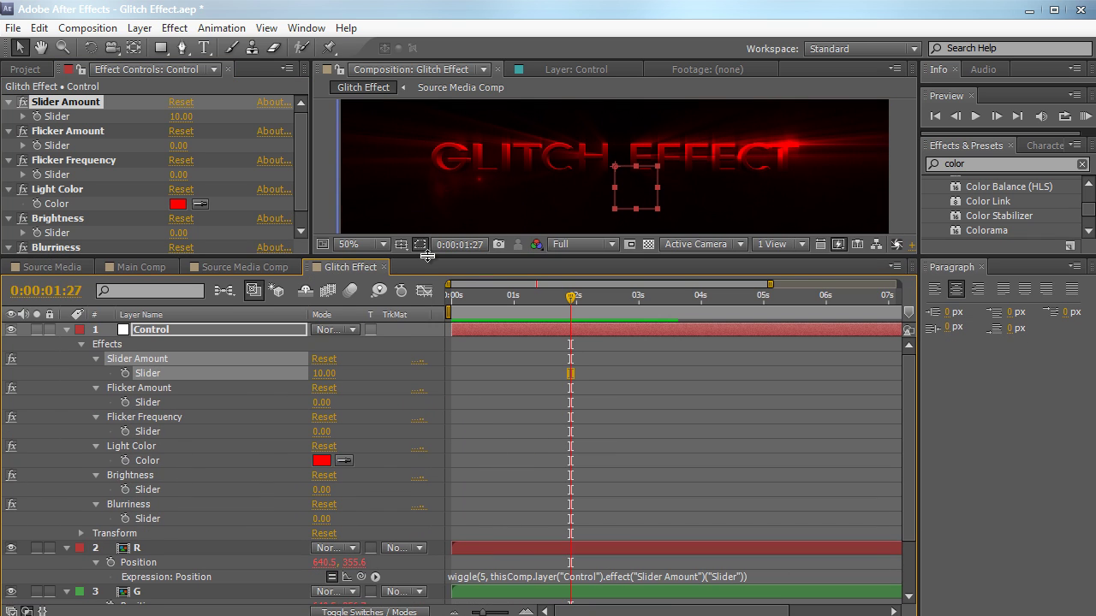
click(341, 330)
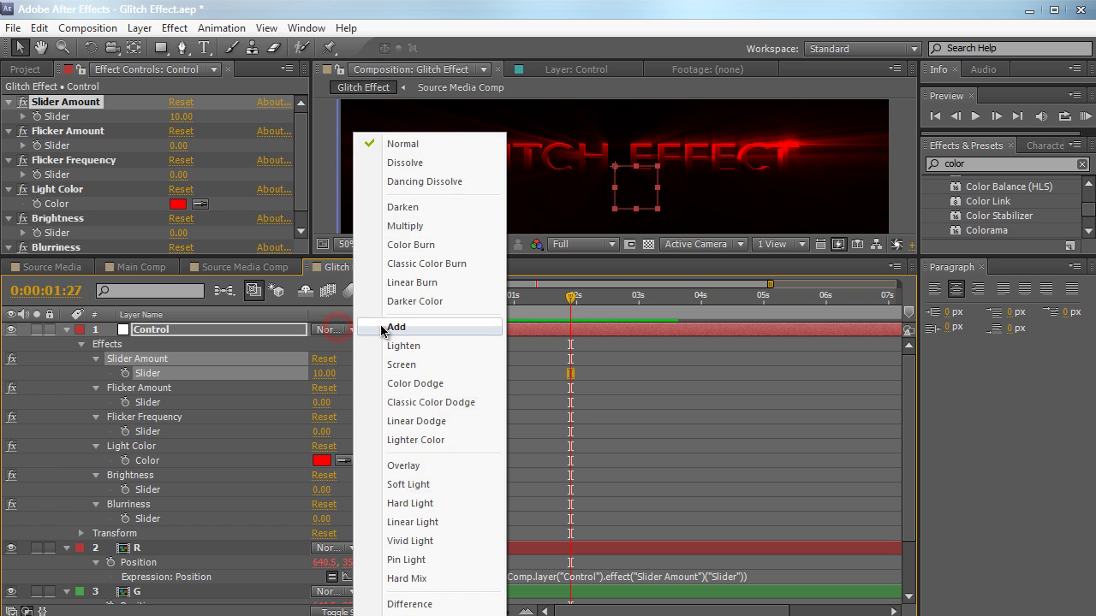
click(324, 336)
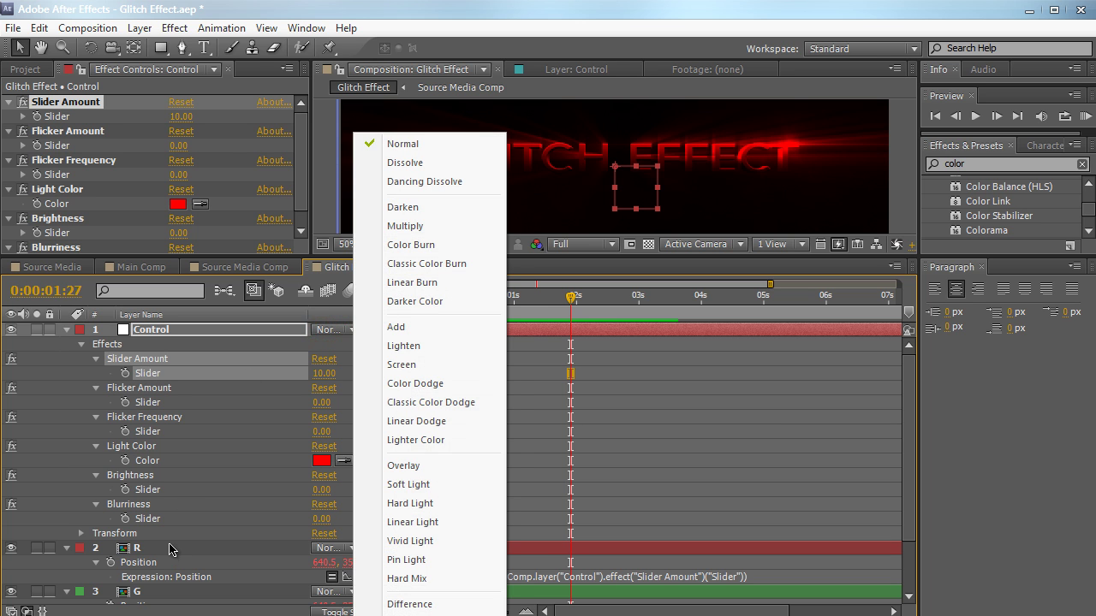
click(170, 549)
click(333, 548)
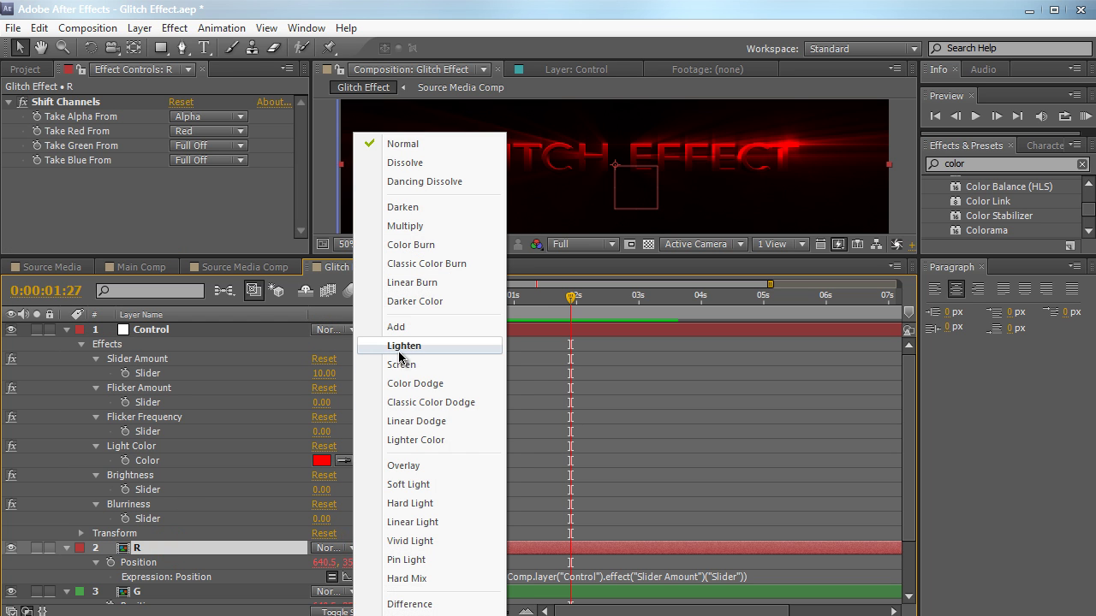
click(399, 363)
scroll(333, 489, down, 1)
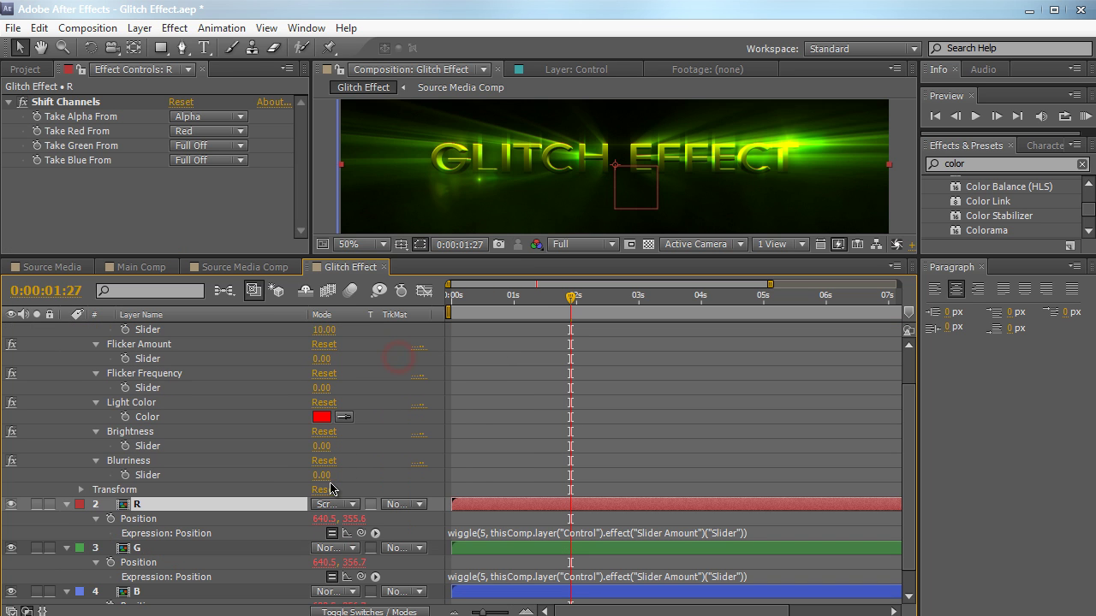
- Set the blending modes of the G and B layers to Screen
click(333, 548)
click(415, 370)
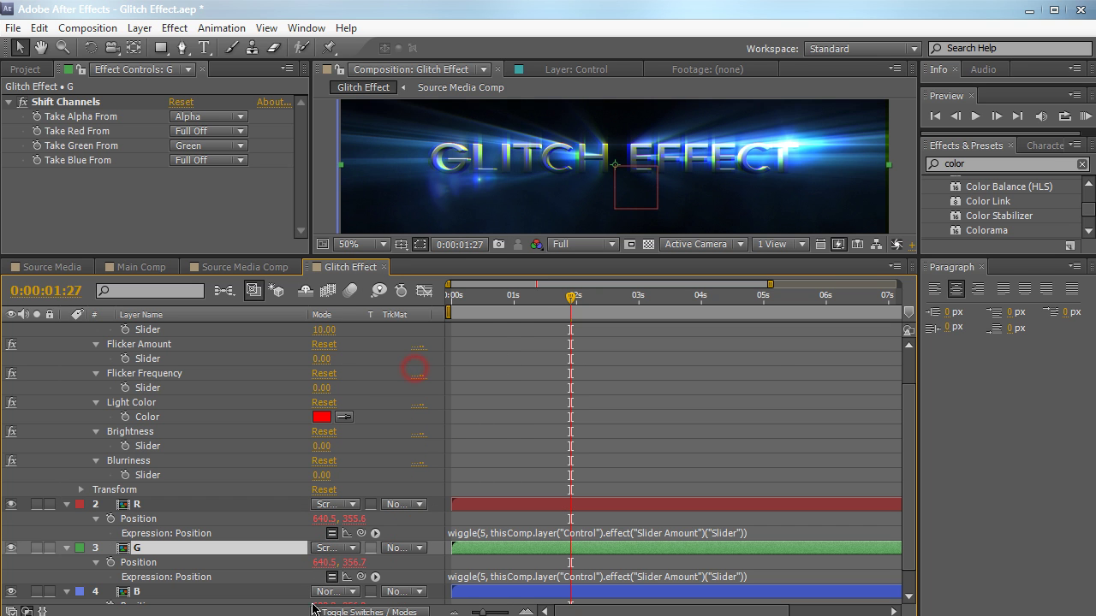
click(327, 591)
click(402, 367)
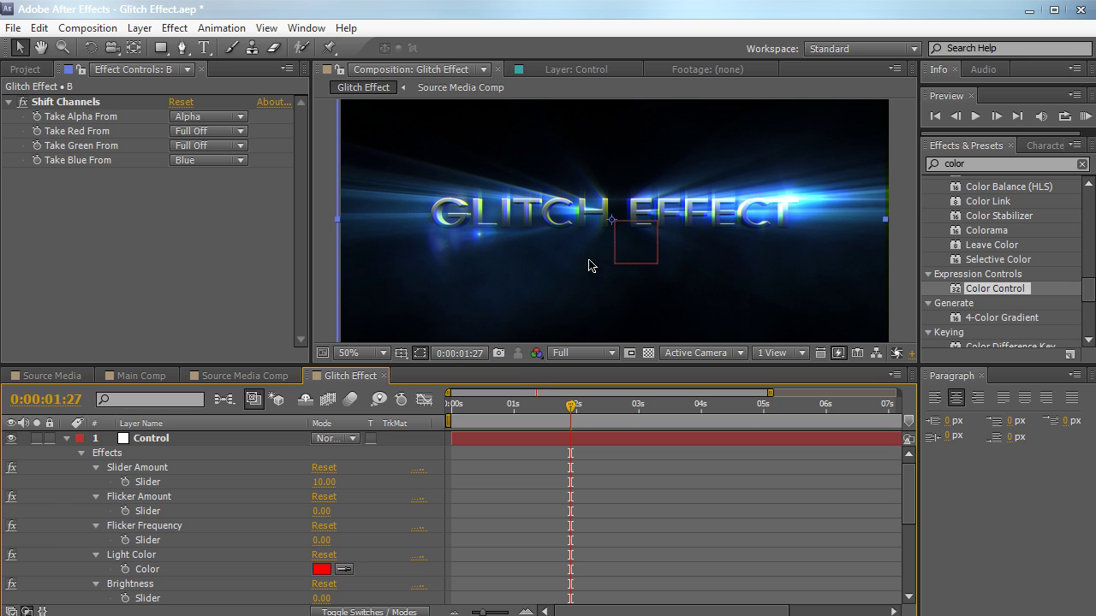
- Set the Control layer's Slider Amount to 0
click(171, 442)
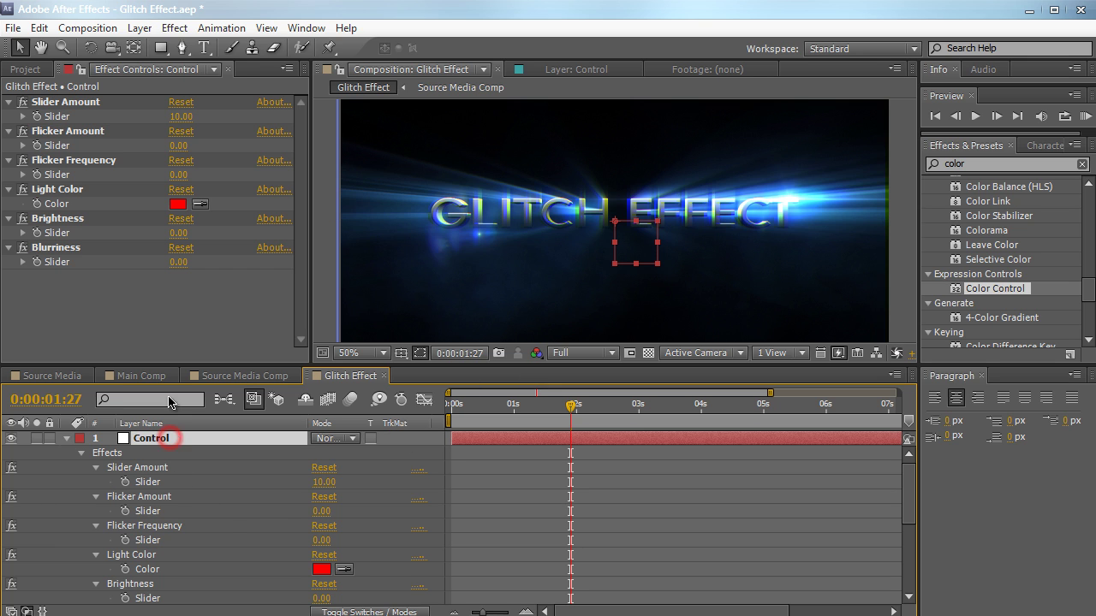
click(180, 118)
text(0)
key(Return)
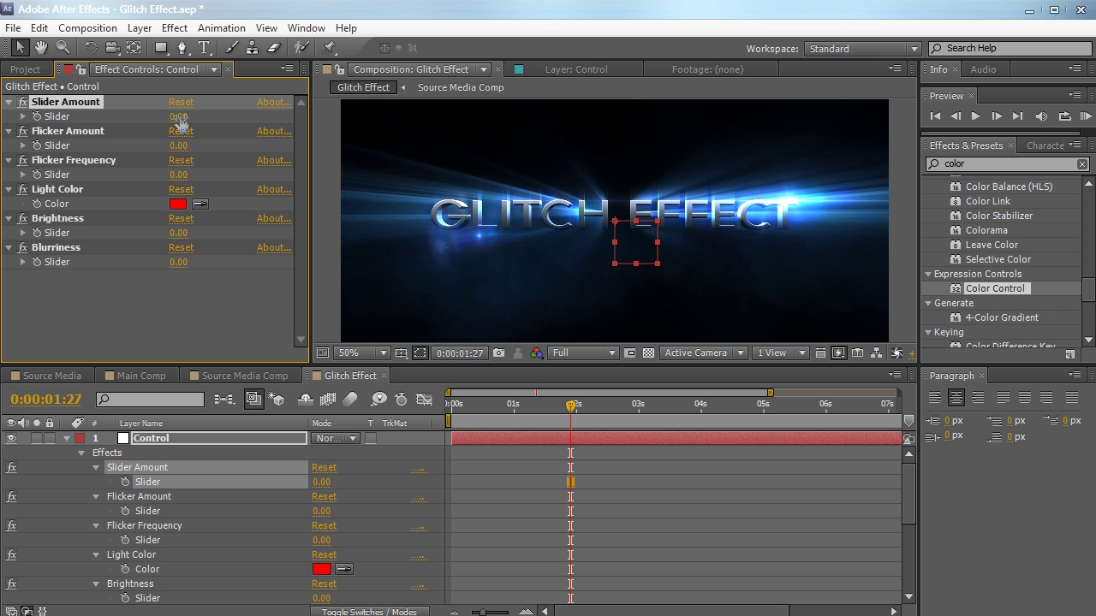
- Try a Slider Amount of 46 at 0:00:02:09 and settle on 20
drag(180, 123, 219, 111)
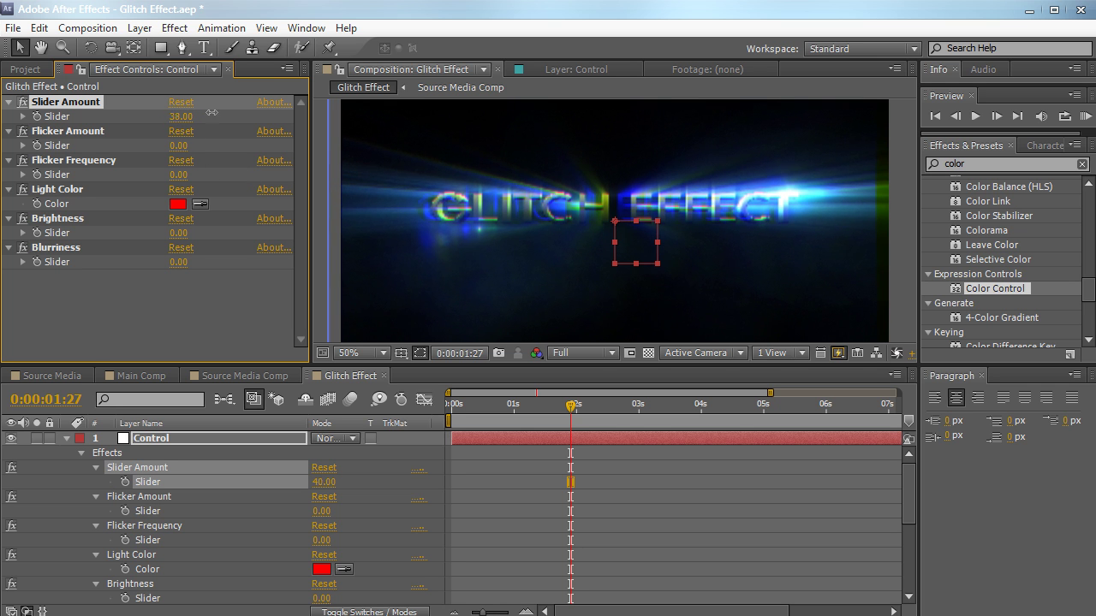
drag(511, 415, 595, 411)
click(182, 116)
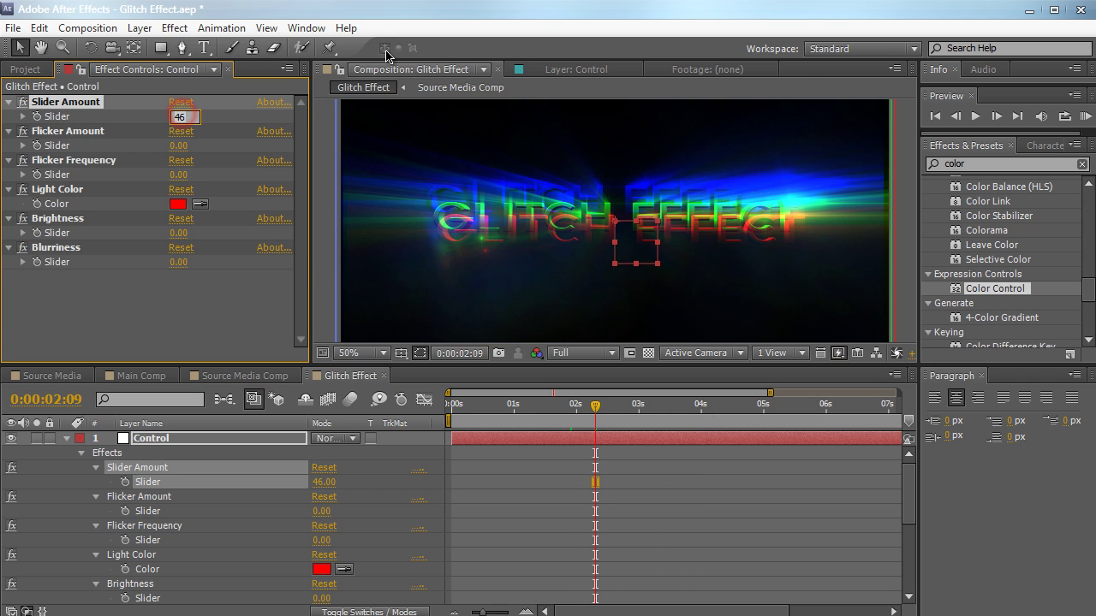
text(20)
key(Return)
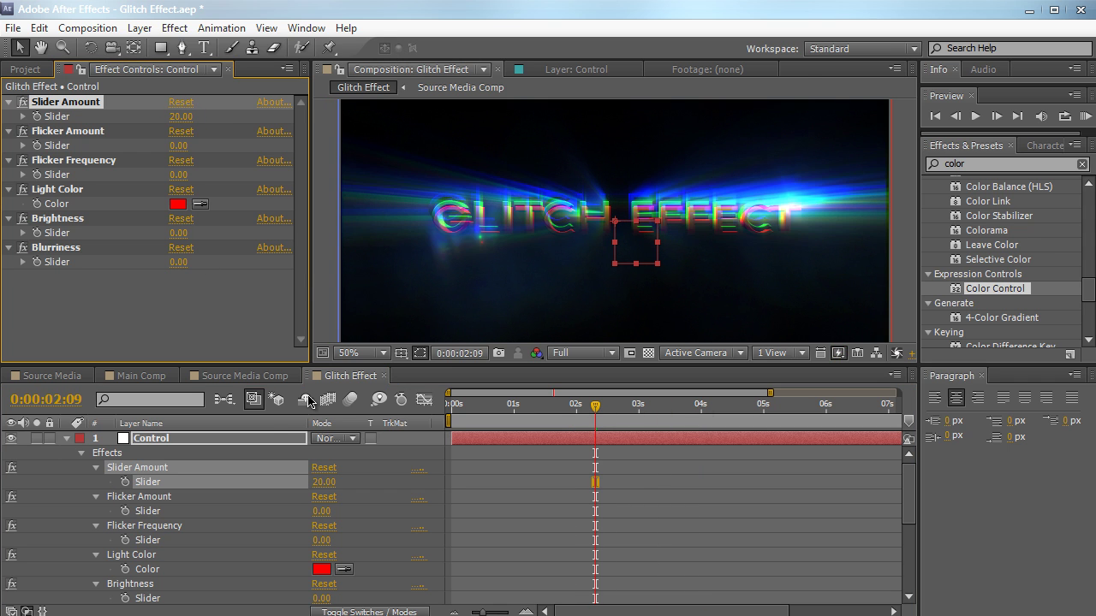
- Add a new adjustment layer above the Control layer and name it Flicker
click(155, 498)
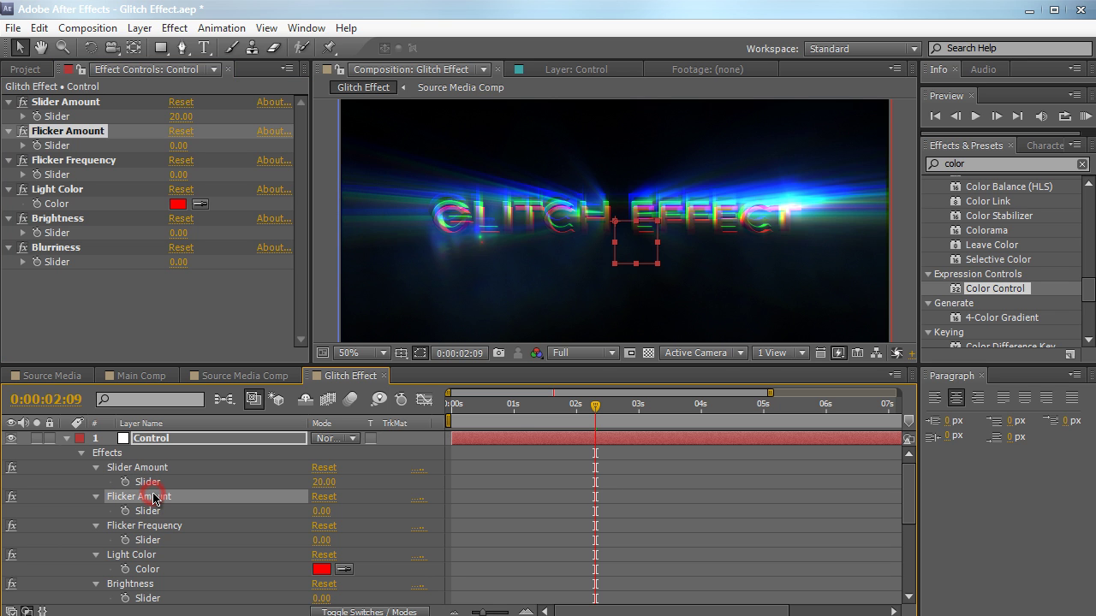
click(139, 27)
mouse_move(283, 48)
click(471, 161)
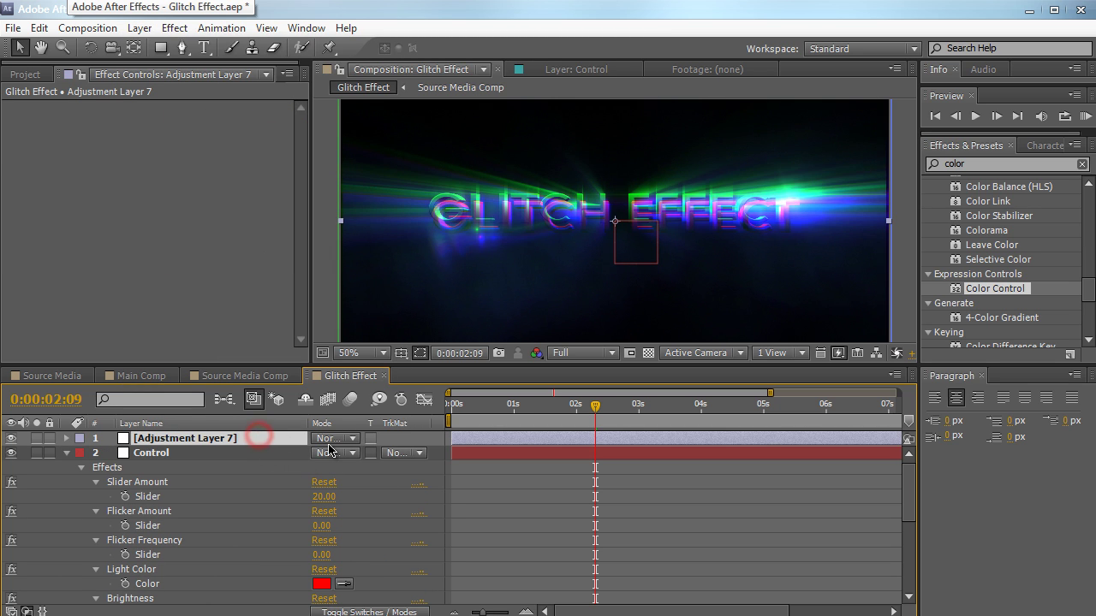
key(Return)
text(Flicker)
key(Return)
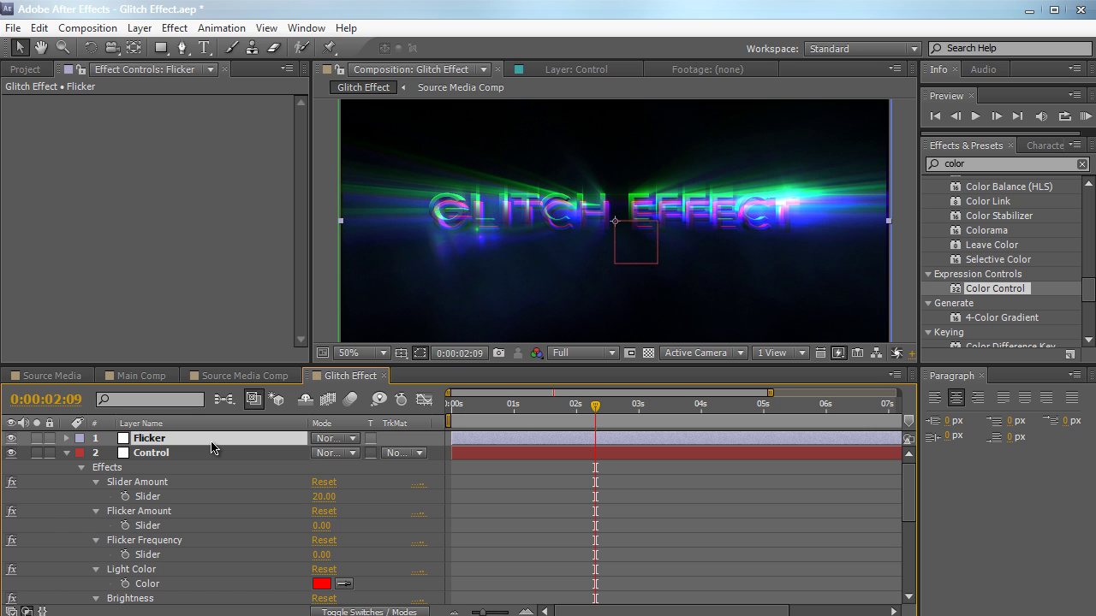
- Apply Brightness & Contrast to the Flicker layer with Brightness at 46 and Contrast at 21
click(1007, 161)
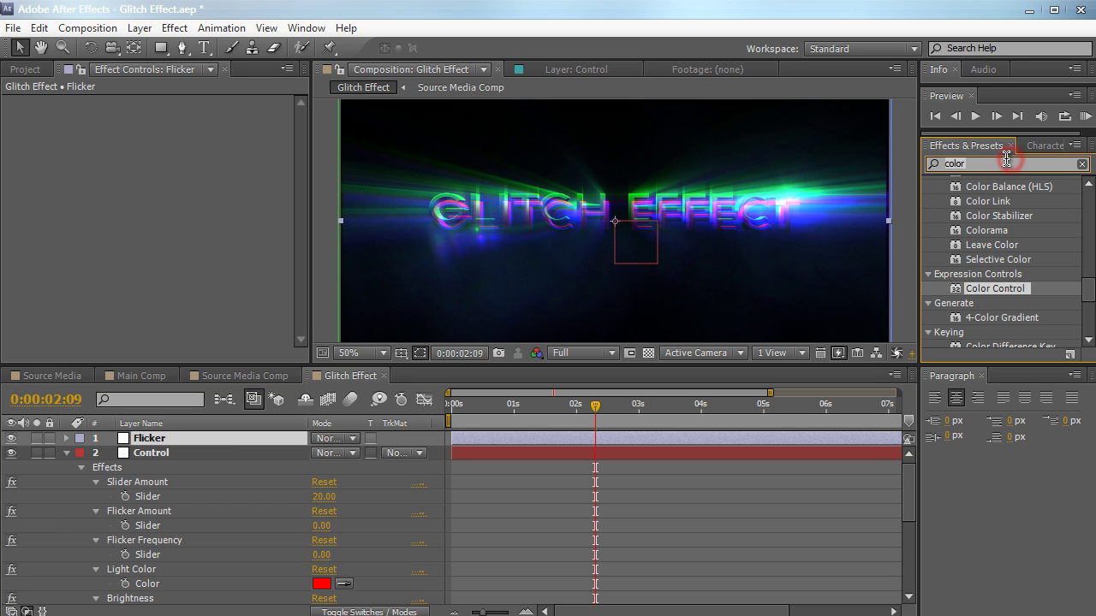
text(color)
key(BackSpace)
key(BackSpace)
key(BackSpace)
text(ntrast)
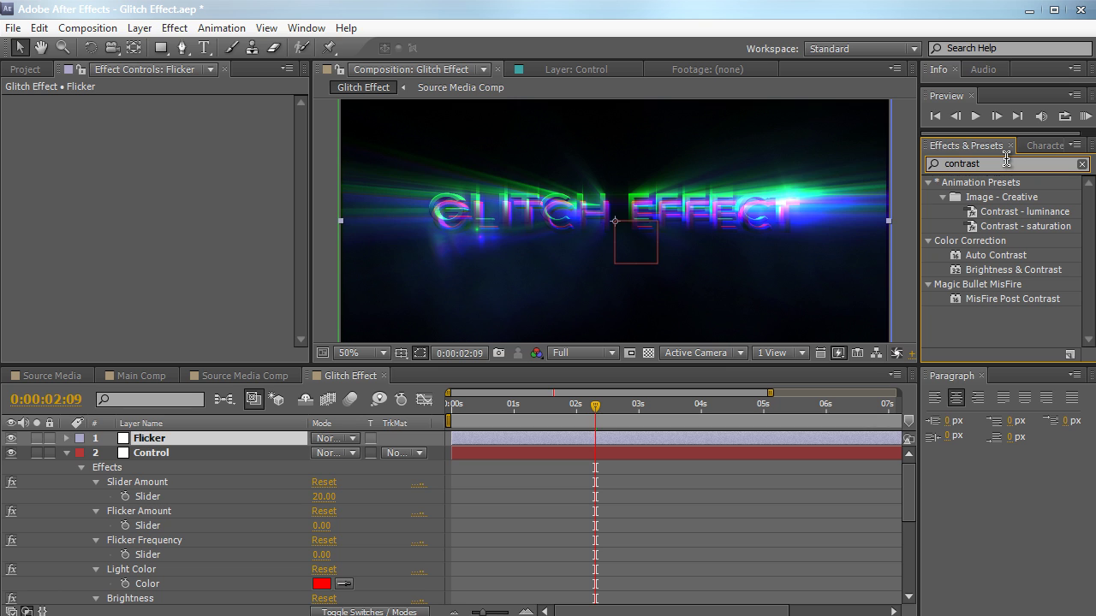
drag(1012, 270, 207, 257)
click(332, 267)
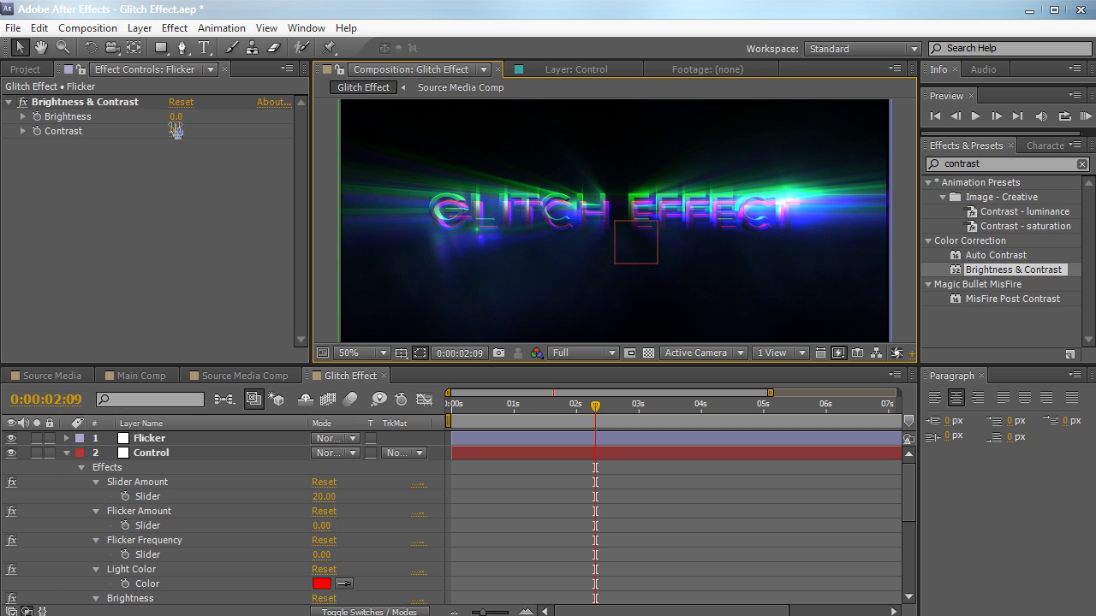
mouse_move(176, 122)
mouse_down()
mouse_move(212, 110)
mouse_move(186, 129)
mouse_up()
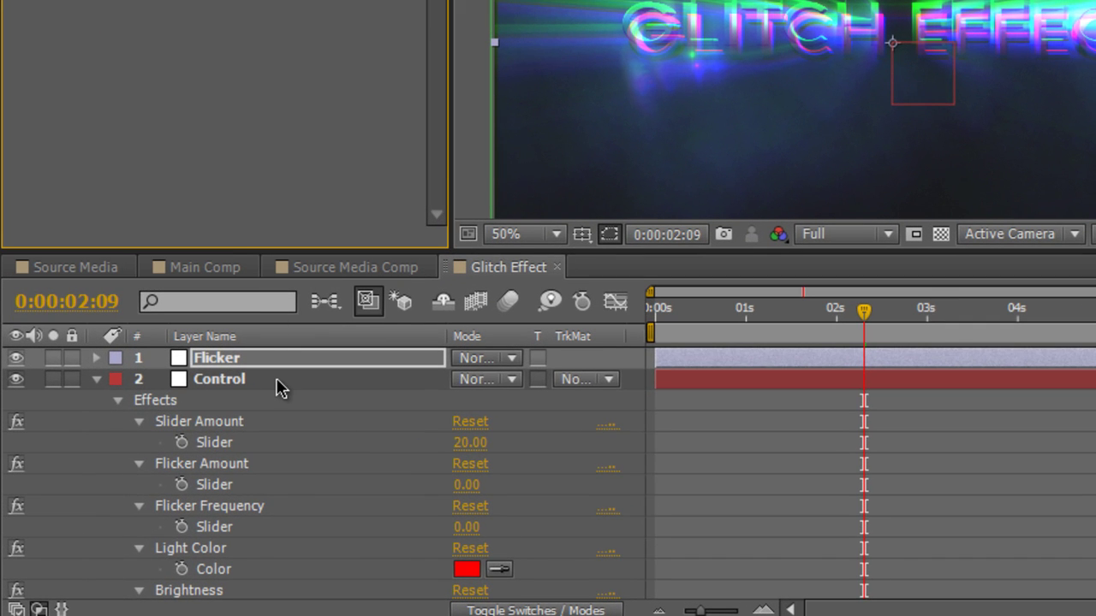
- Add a wiggle expression to the Flicker layer's Opacity, linked to Control's Flicker Frequency slider as frequency and Flicker Amount slider as amount
key(t)
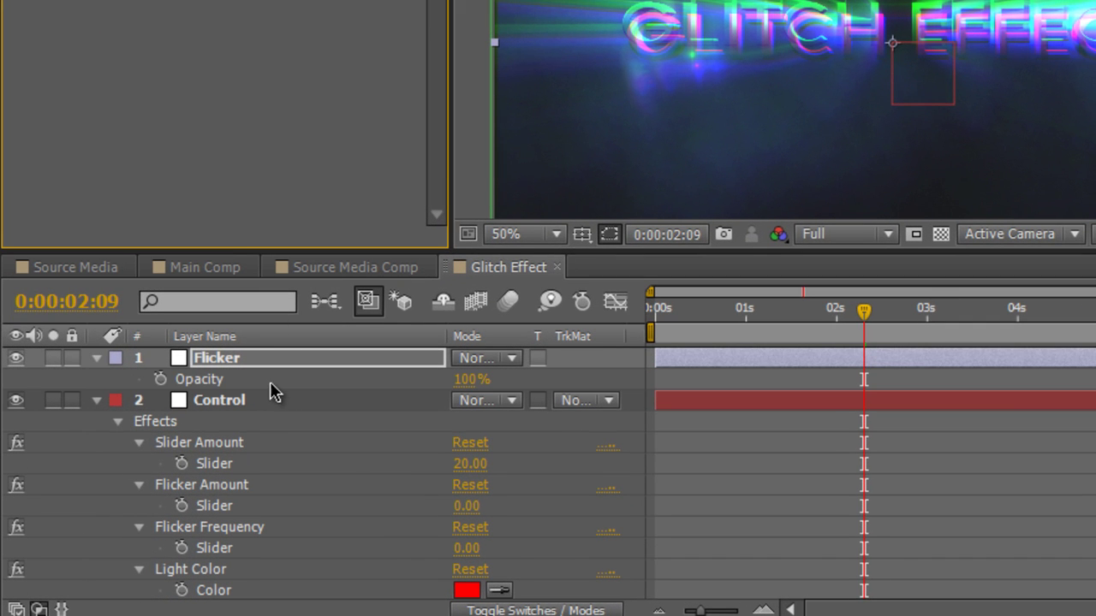
drag(467, 380, 582, 396)
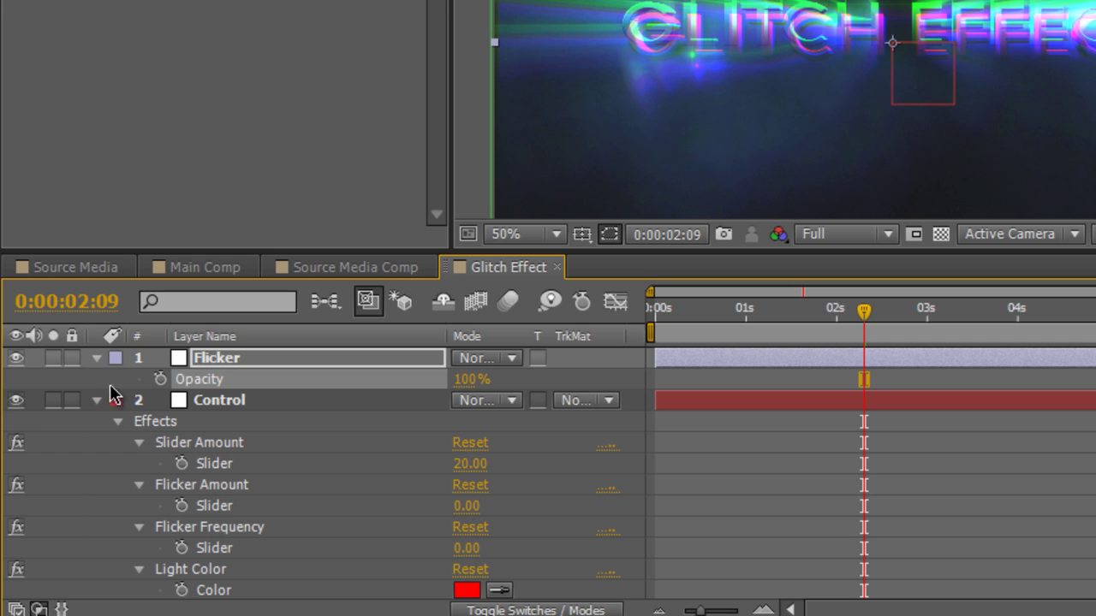
alt+click(160, 379)
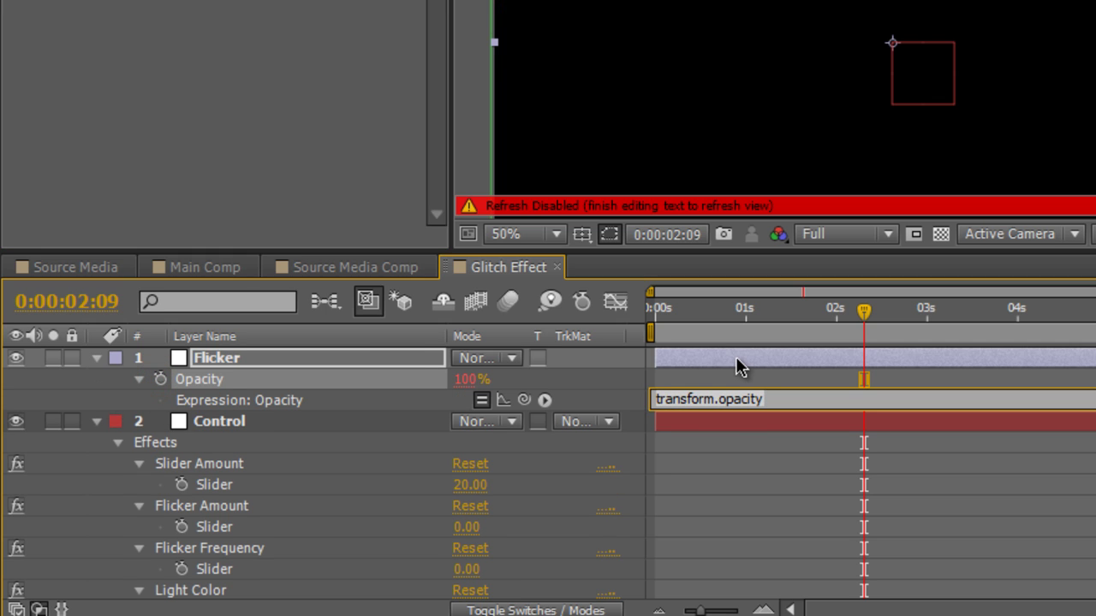
text(wiggle)
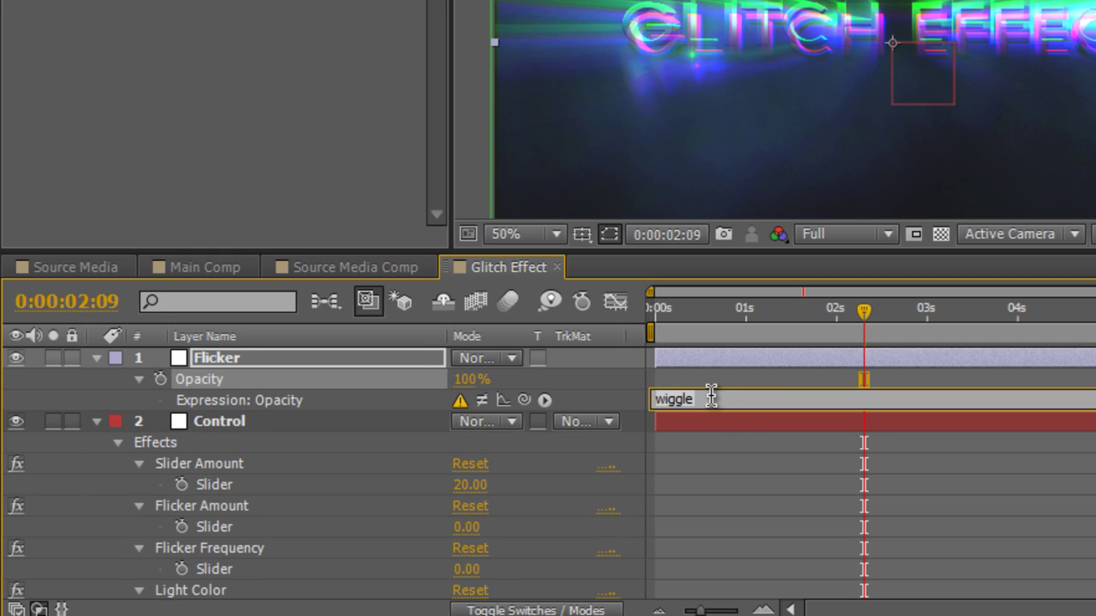
text(wi)
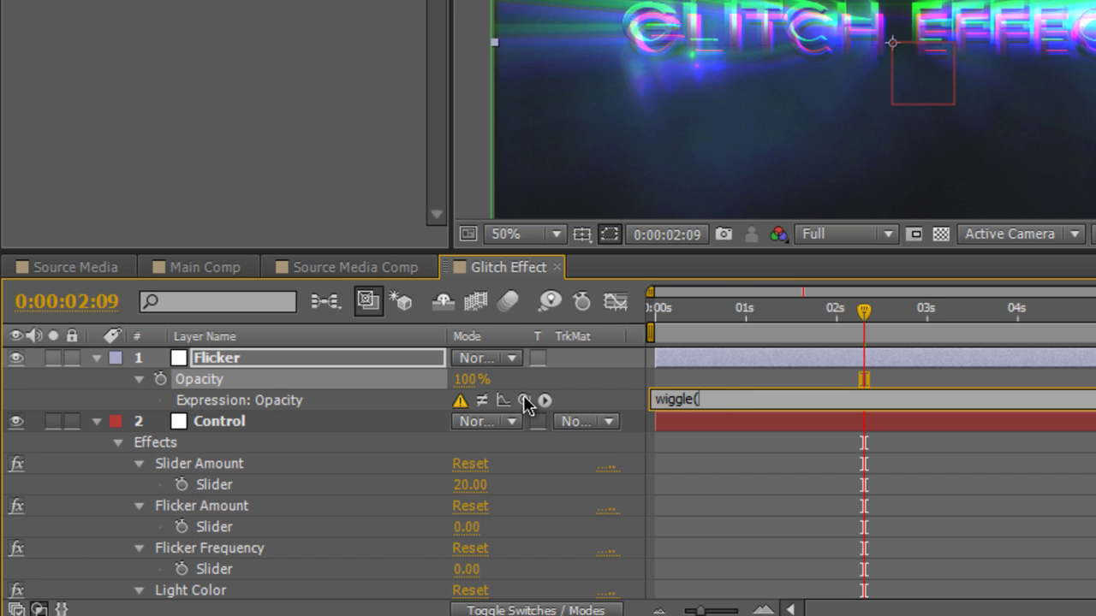
drag(524, 401, 340, 579)
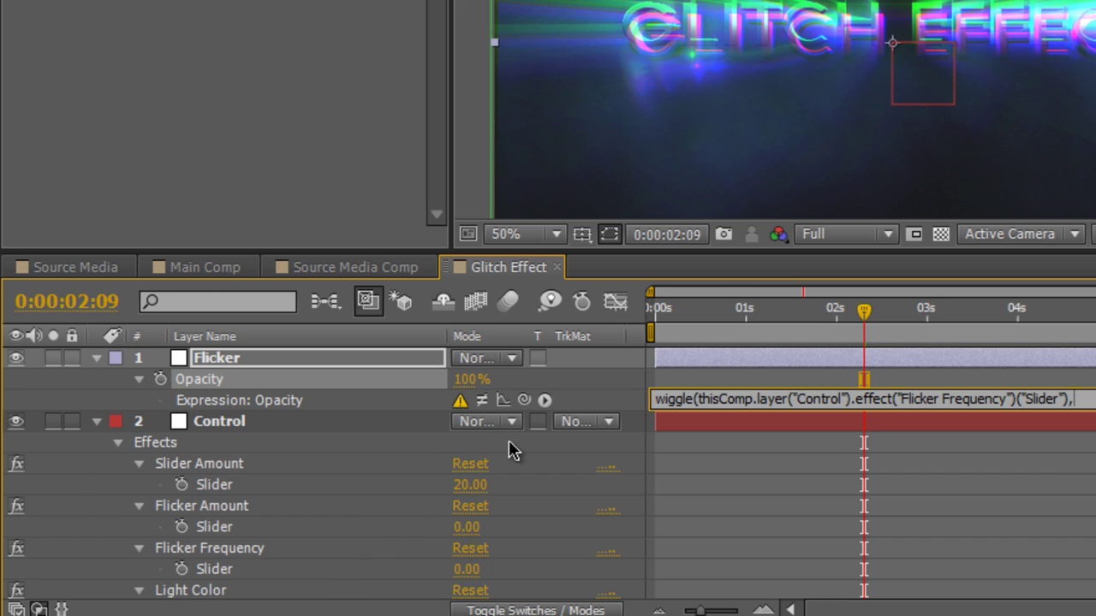
drag(524, 400, 383, 527)
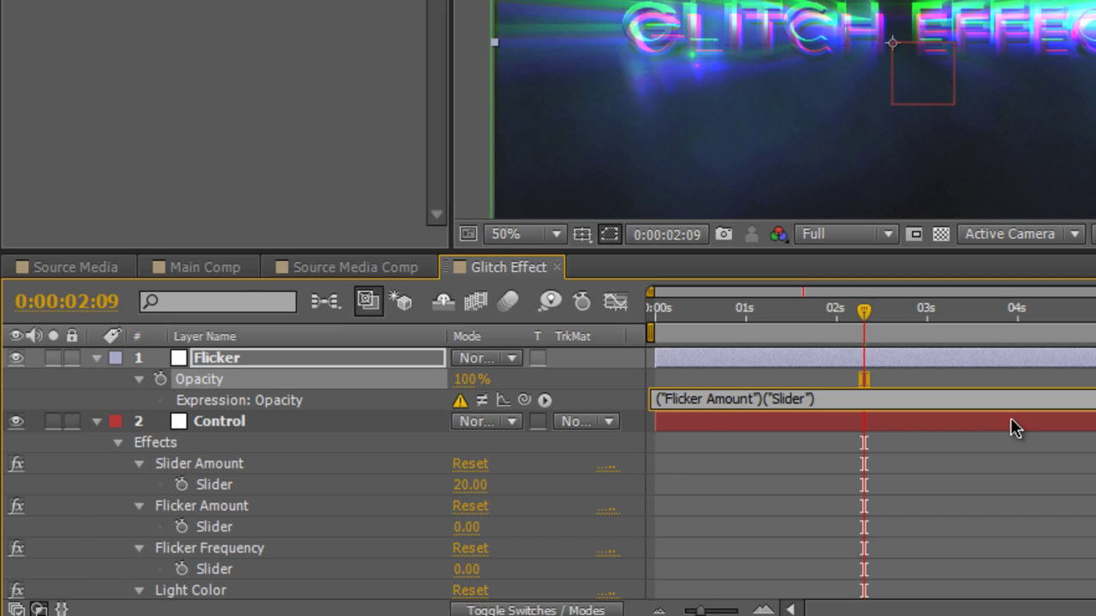
click(978, 171)
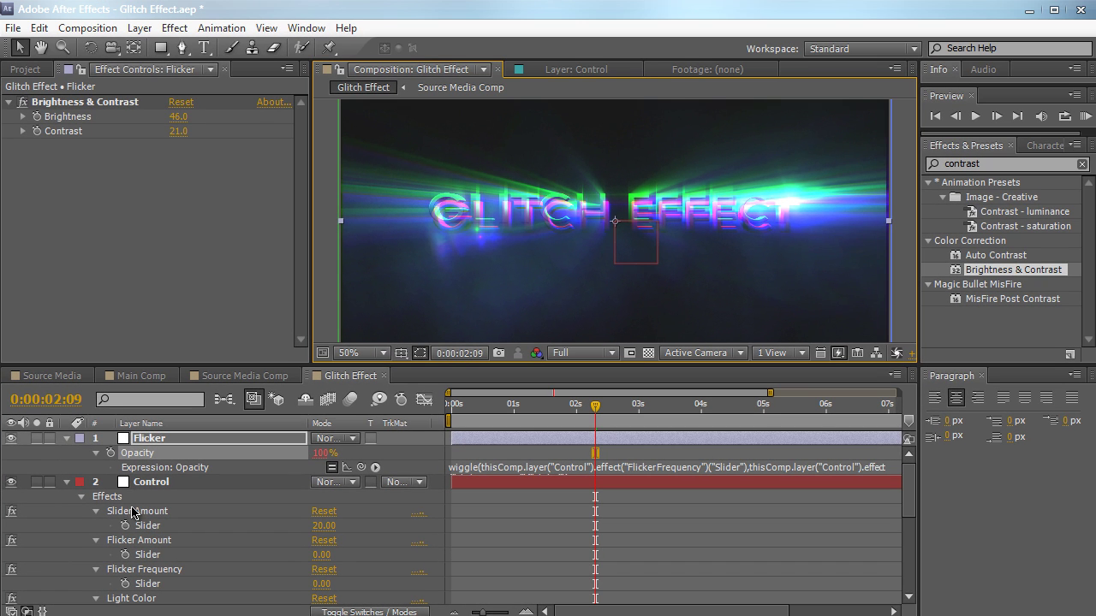
- Link the Brightness of the Flicker layer's Brightness & Contrast effect to the Control layer's Brightness slider with an expression
click(156, 483)
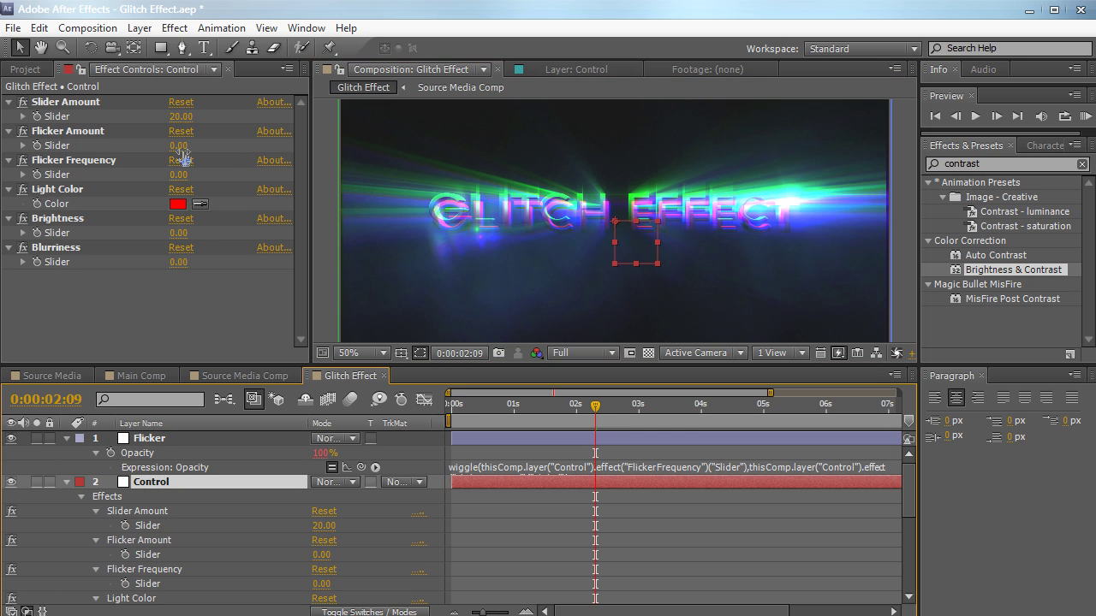
click(140, 438)
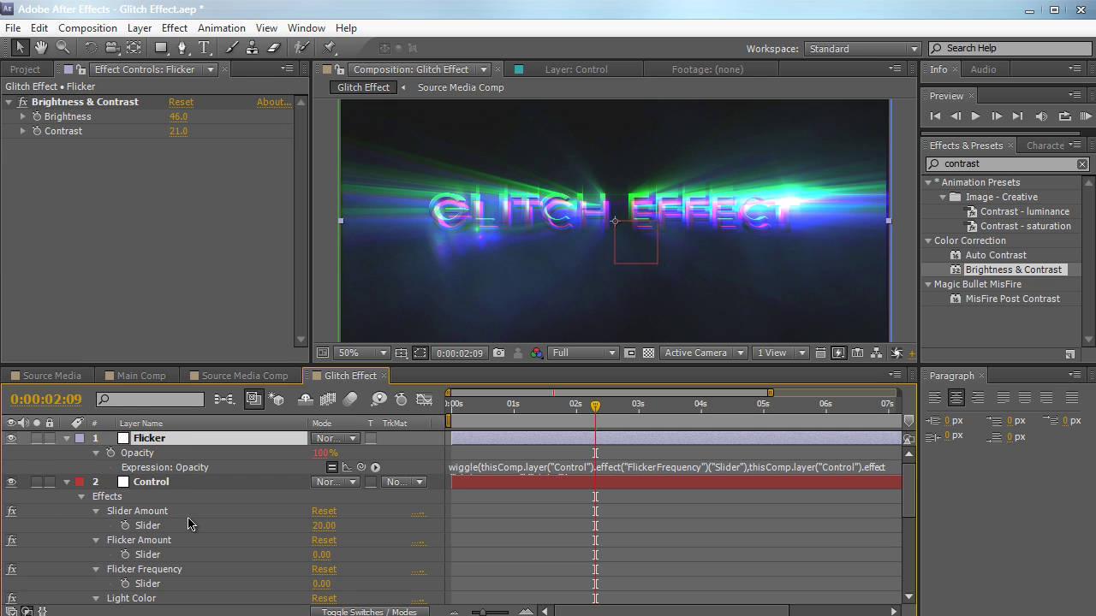
scroll(188, 524, down, 1)
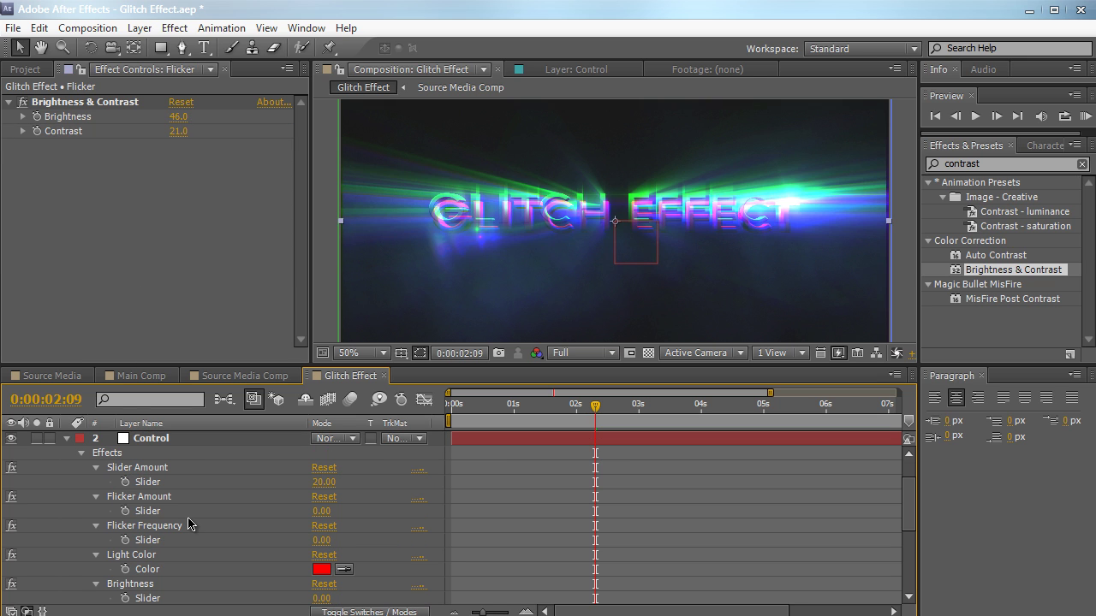
alt+click(36, 118)
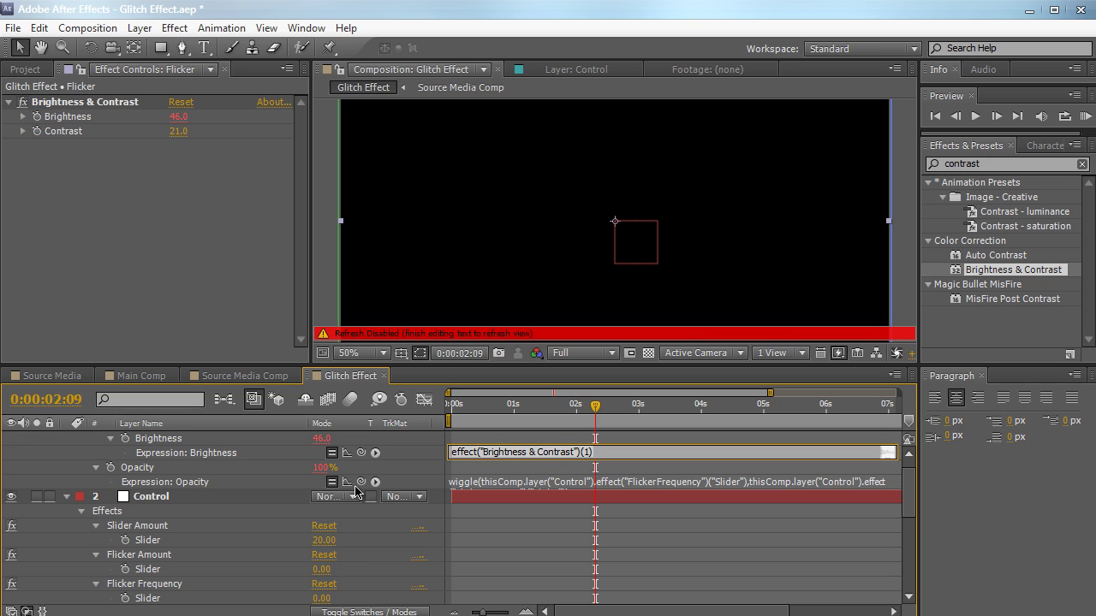
drag(358, 457, 267, 589)
click(324, 207)
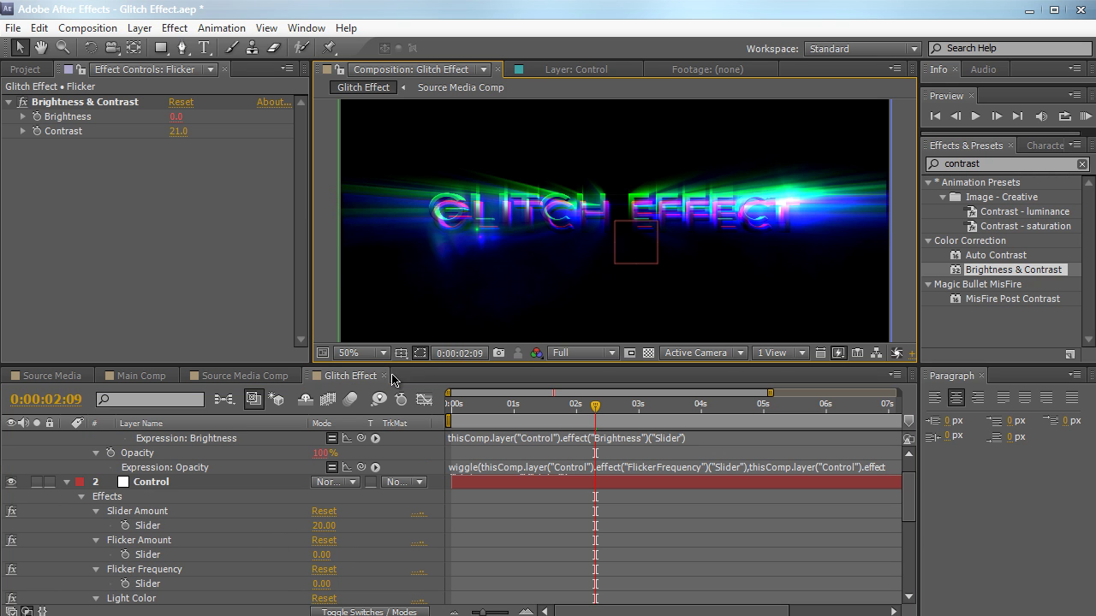
- Enlarge the composition preview area and set the Control layer's Slider Amount to 77
drag(410, 365, 411, 396)
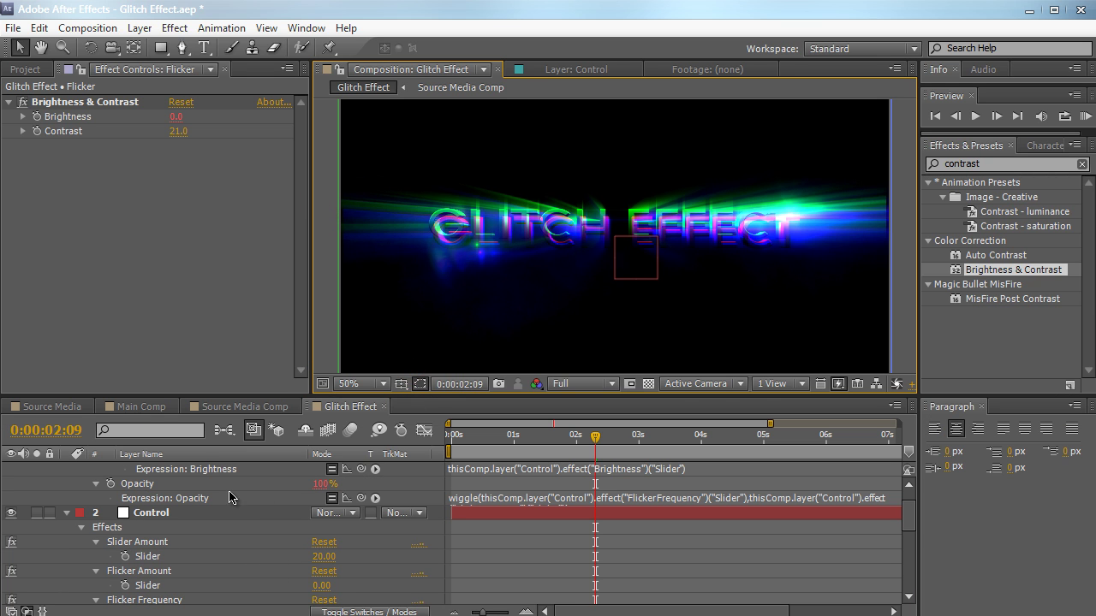
scroll(220, 518, up, 2)
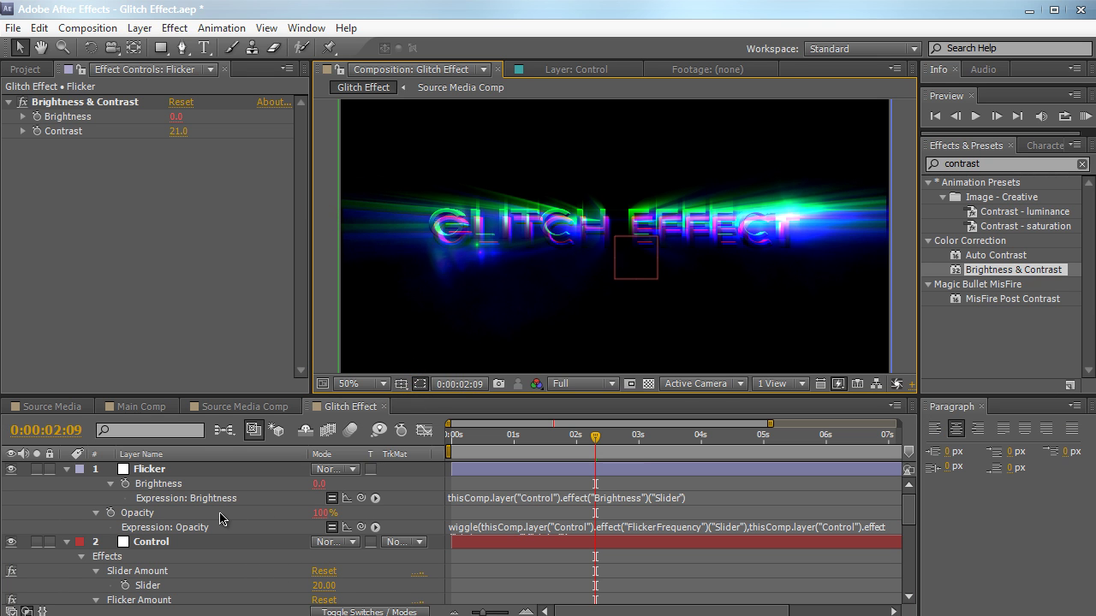
click(178, 542)
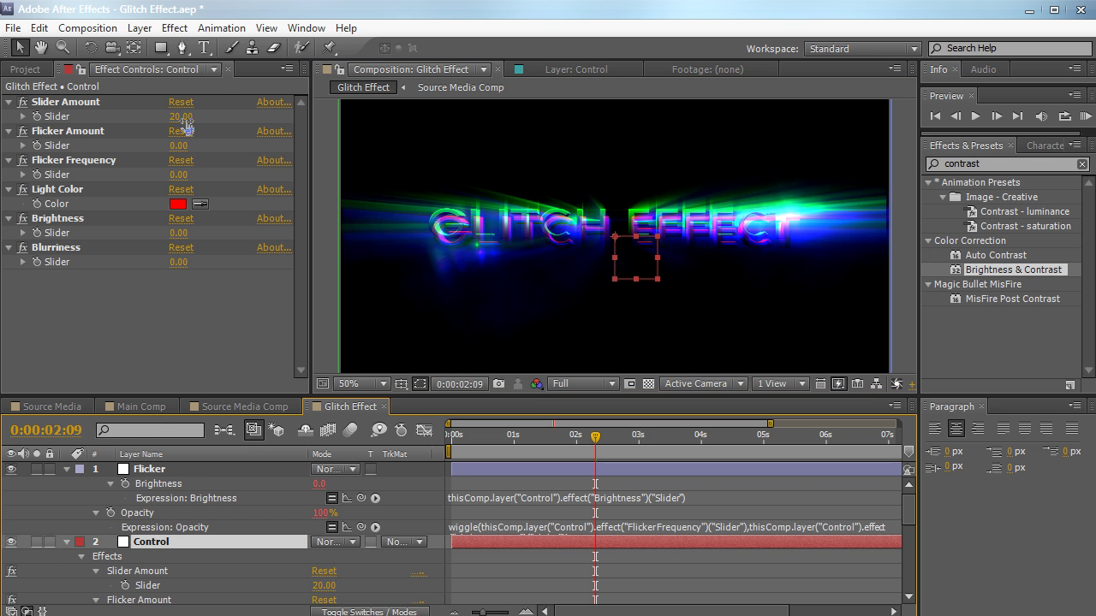
drag(181, 117, 221, 113)
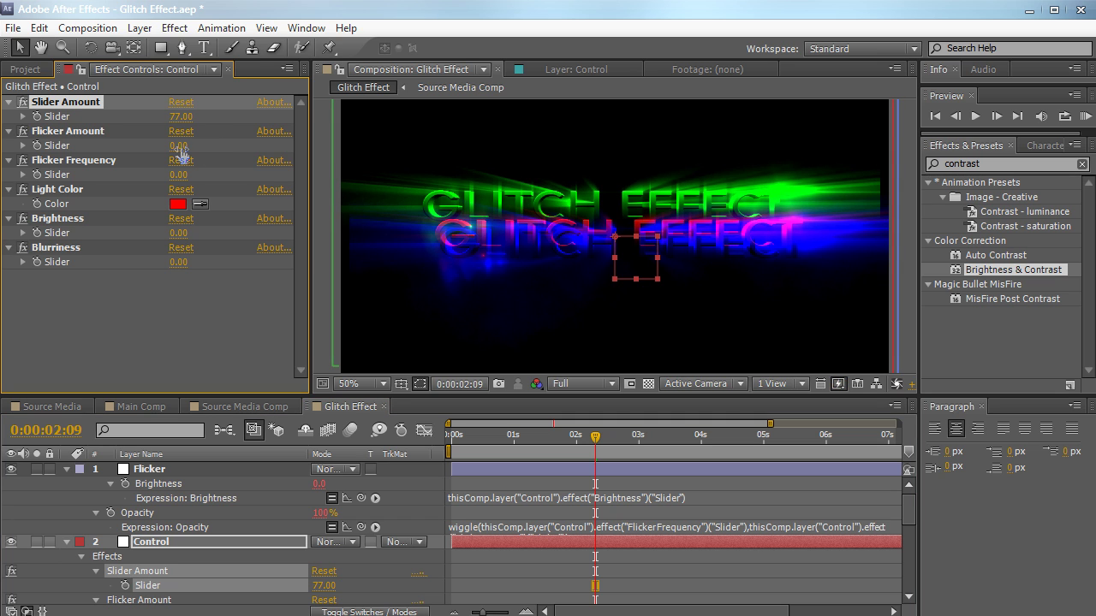
- Set the Control layer's Flicker Amount to 21, Flicker Frequency to 35 and Brightness to 37
click(179, 147)
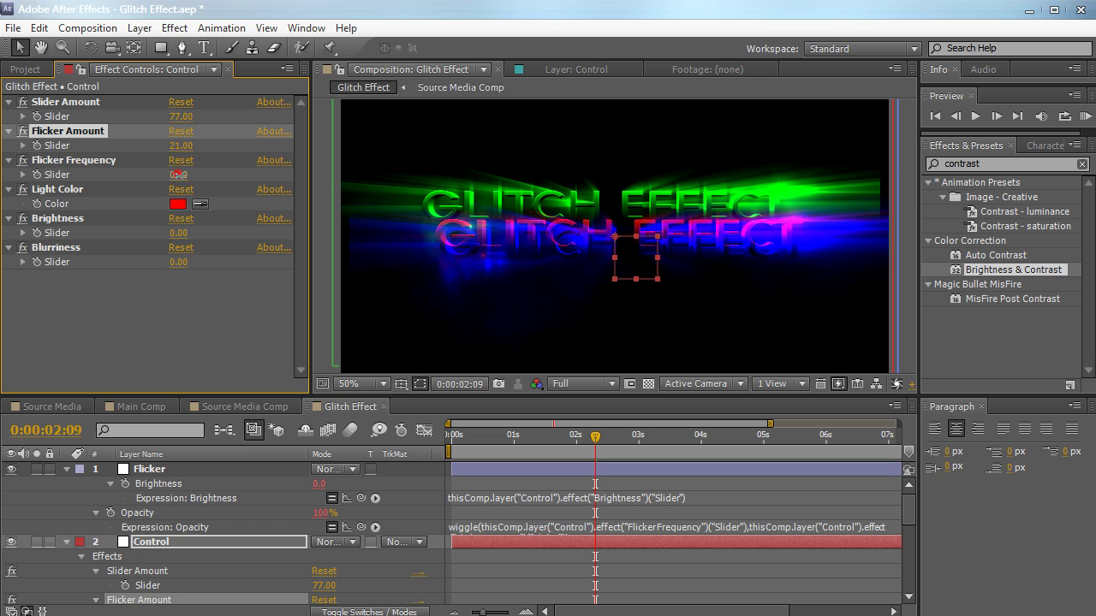
drag(178, 175, 215, 178)
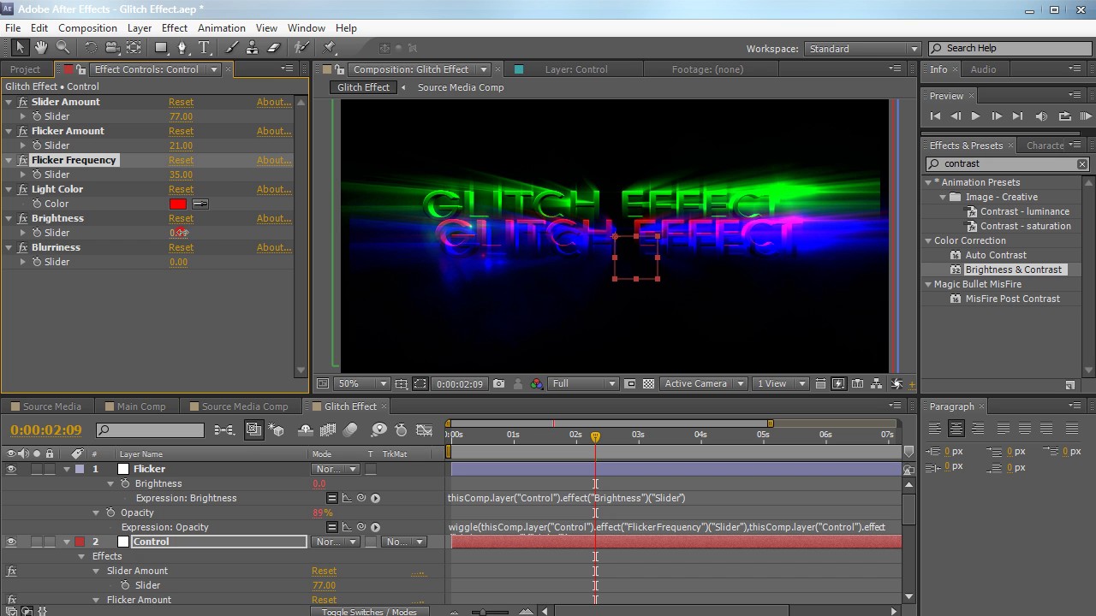
drag(178, 232, 220, 228)
drag(223, 226, 212, 229)
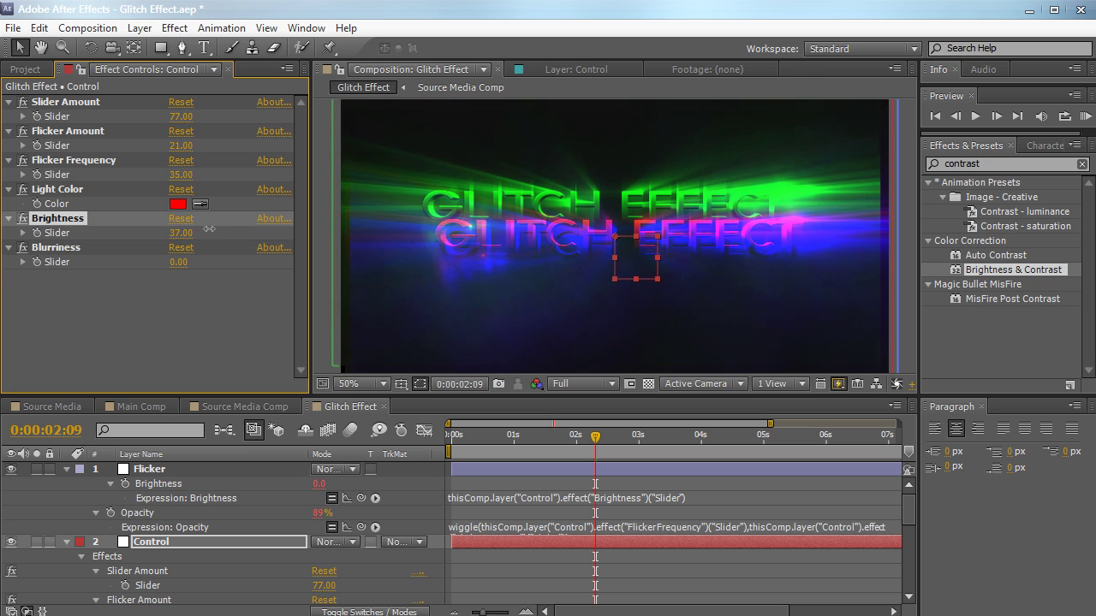
- Set the Control layer's Slider Amount to 20 and its Flicker Amount to 5
click(180, 145)
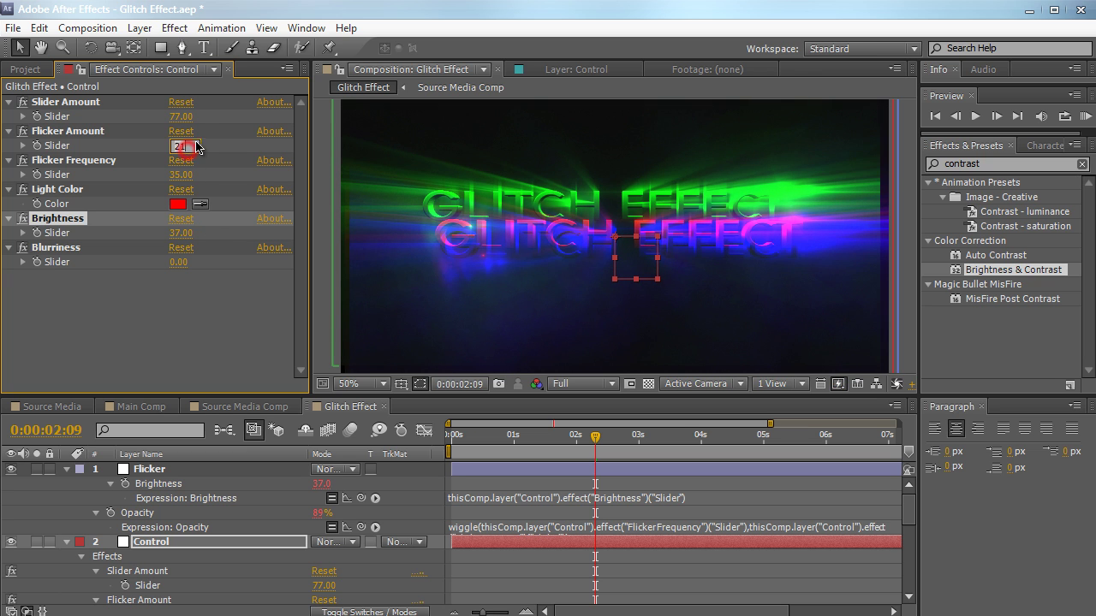
click(182, 117)
text(20)
key(Return)
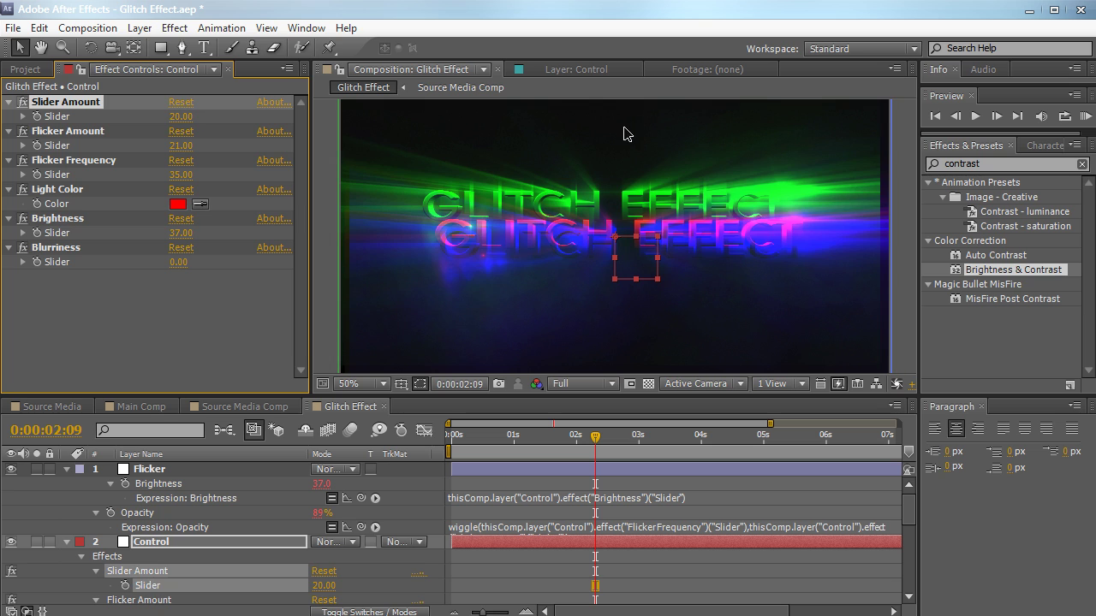
click(181, 145)
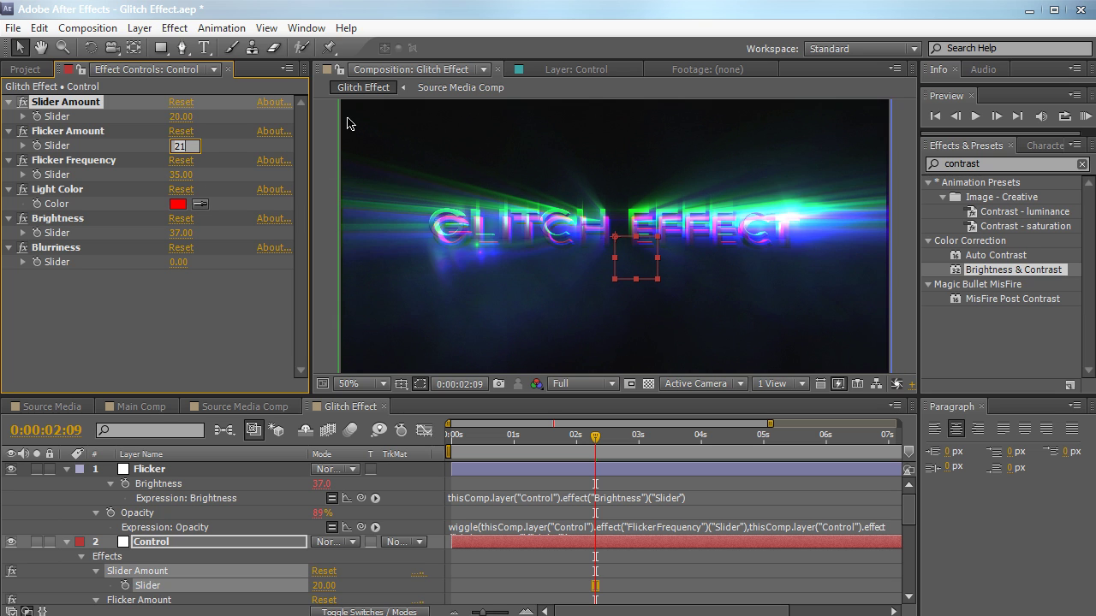
key(Return)
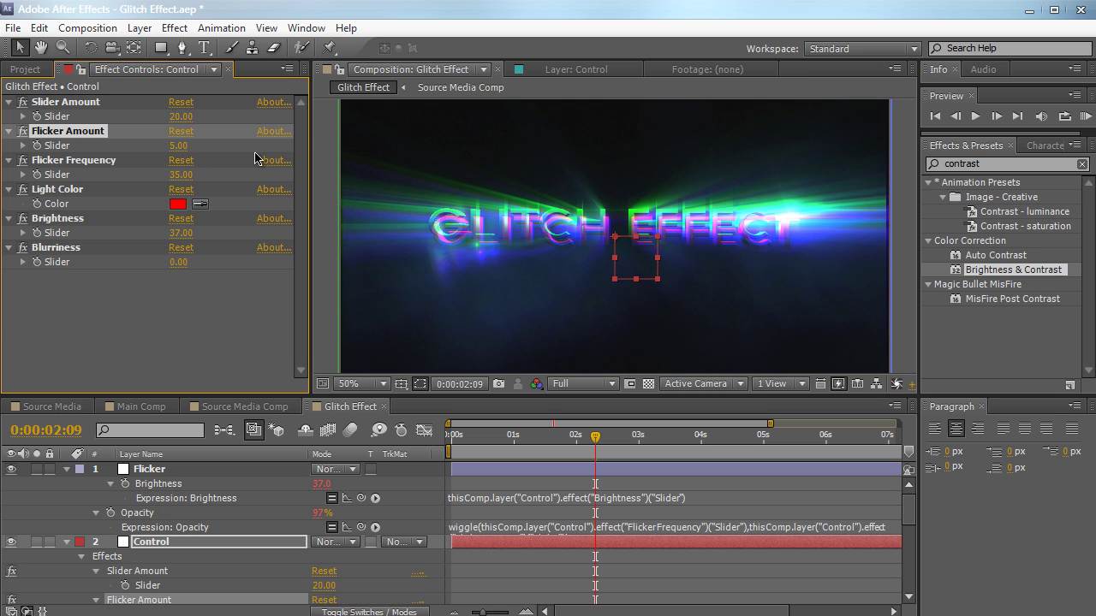
- Set the Control layer's Flicker Frequency to 5 and Flicker Amount to 22, and preview the result at 0:00:03:09
click(181, 174)
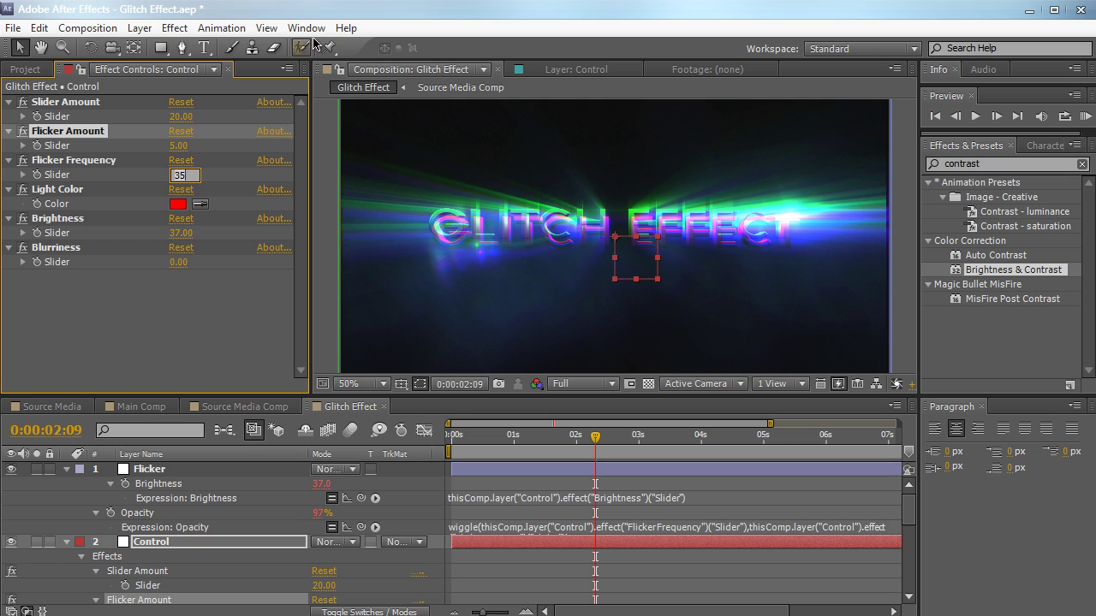
text(5)
key(Return)
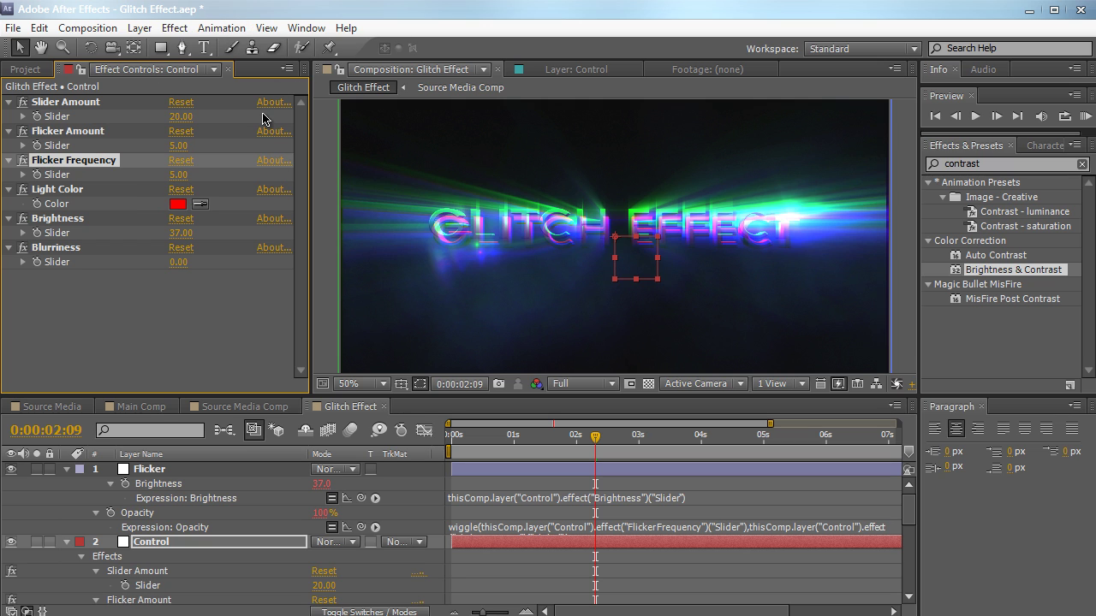
click(181, 145)
text(22)
key(Return)
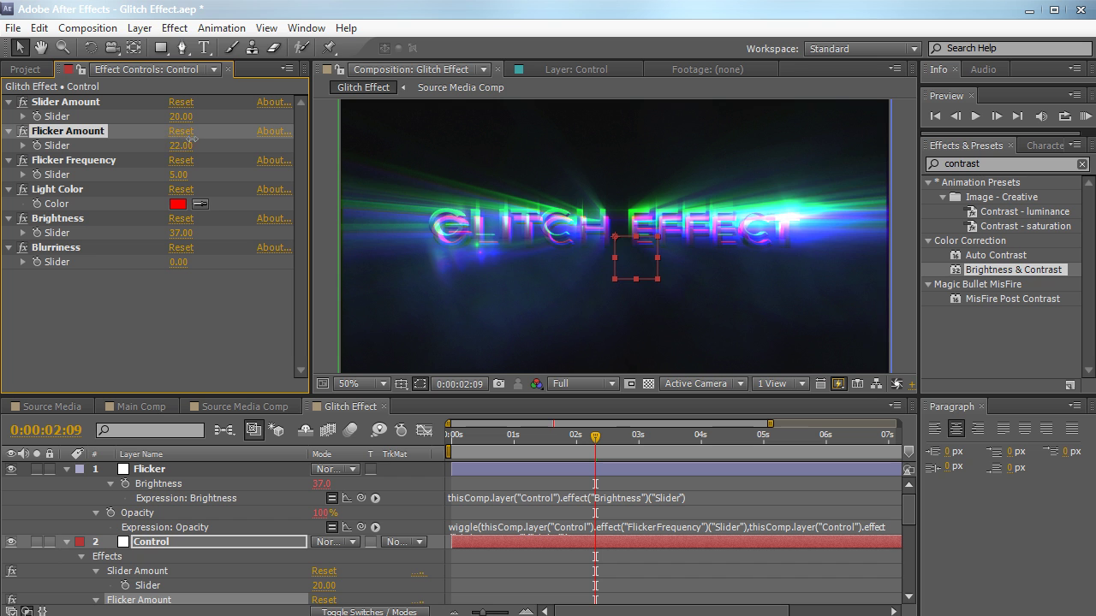
drag(514, 437, 657, 437)
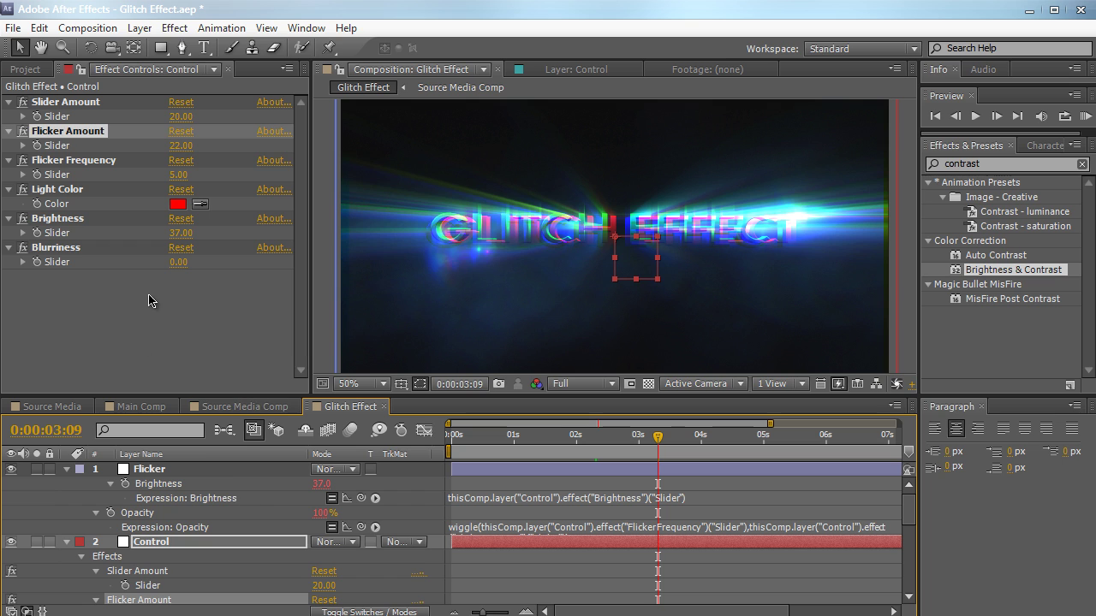
- Find the Tint effect and apply it to the Flicker layer
click(171, 471)
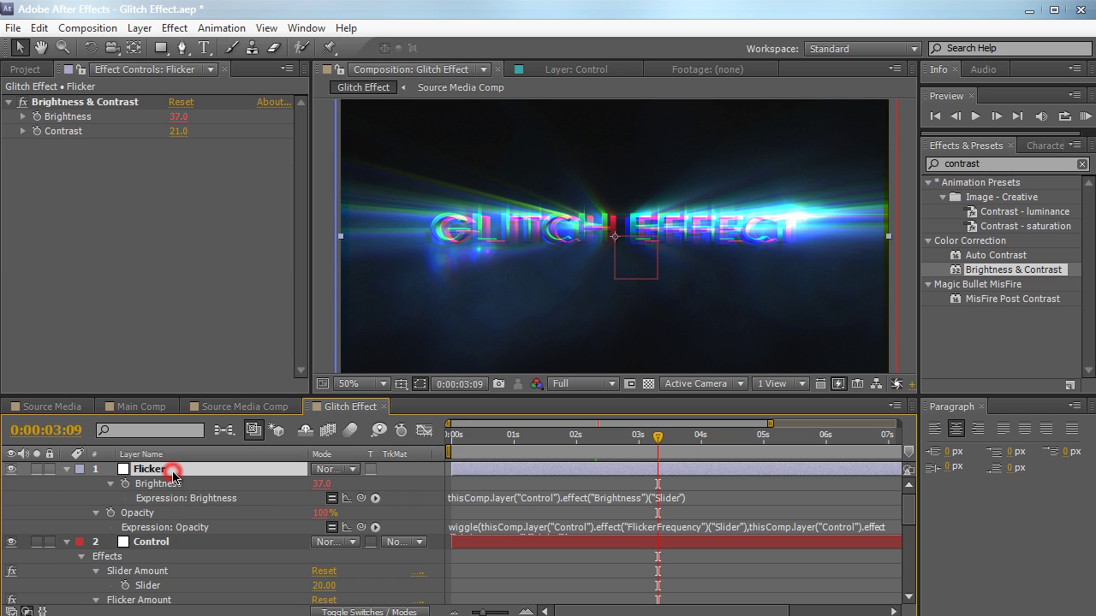
double_click(1044, 164)
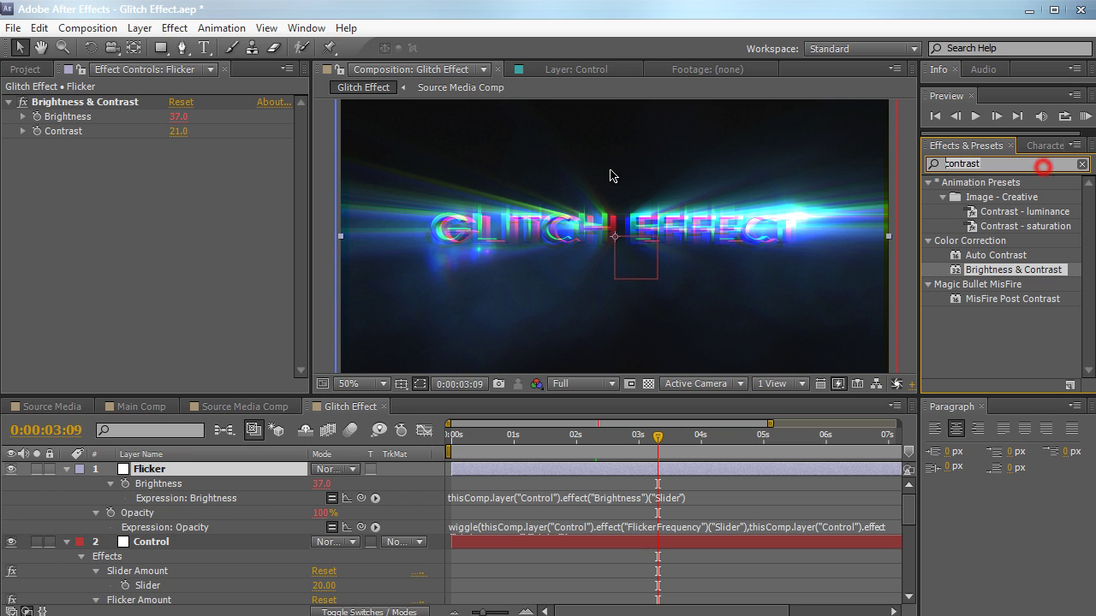
text(tint)
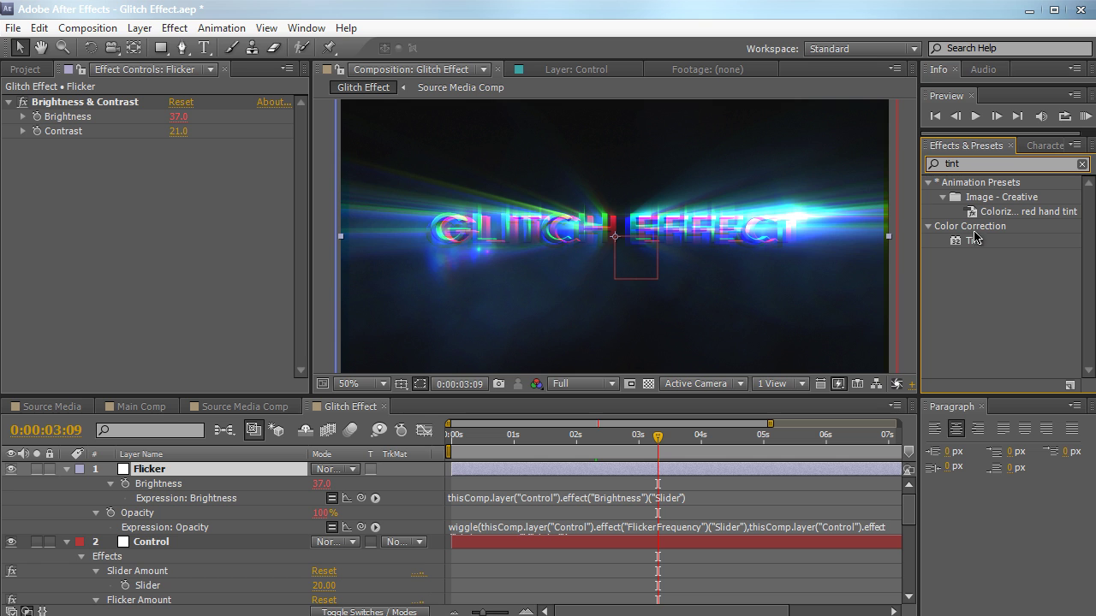
drag(974, 240, 134, 201)
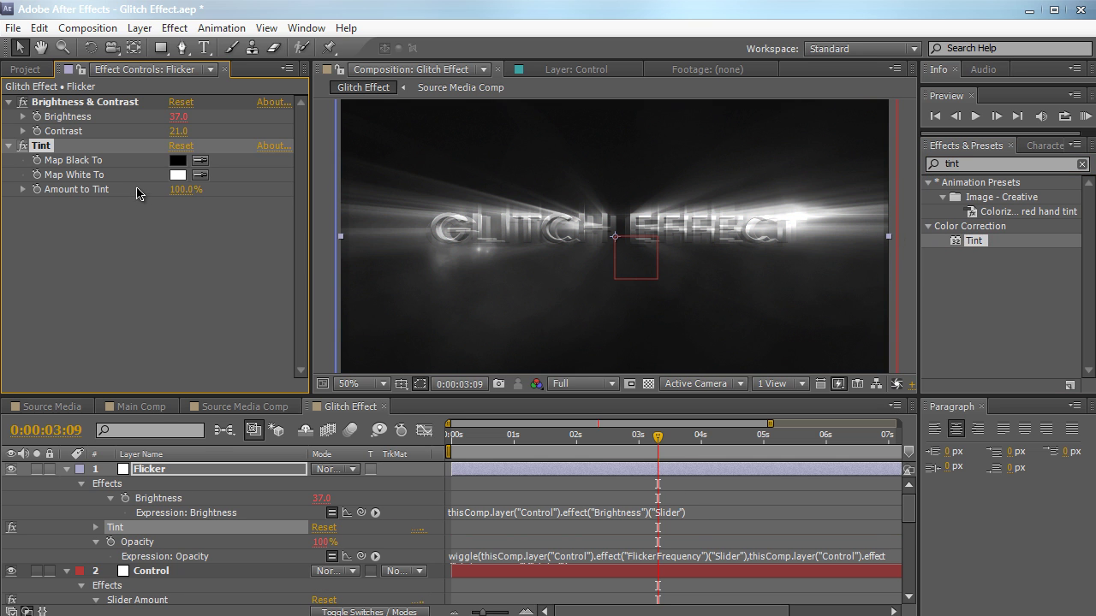
- Link the Tint effect's Map White To on the Flicker layer to the Control layer's Light Color with an expression
alt+click(37, 175)
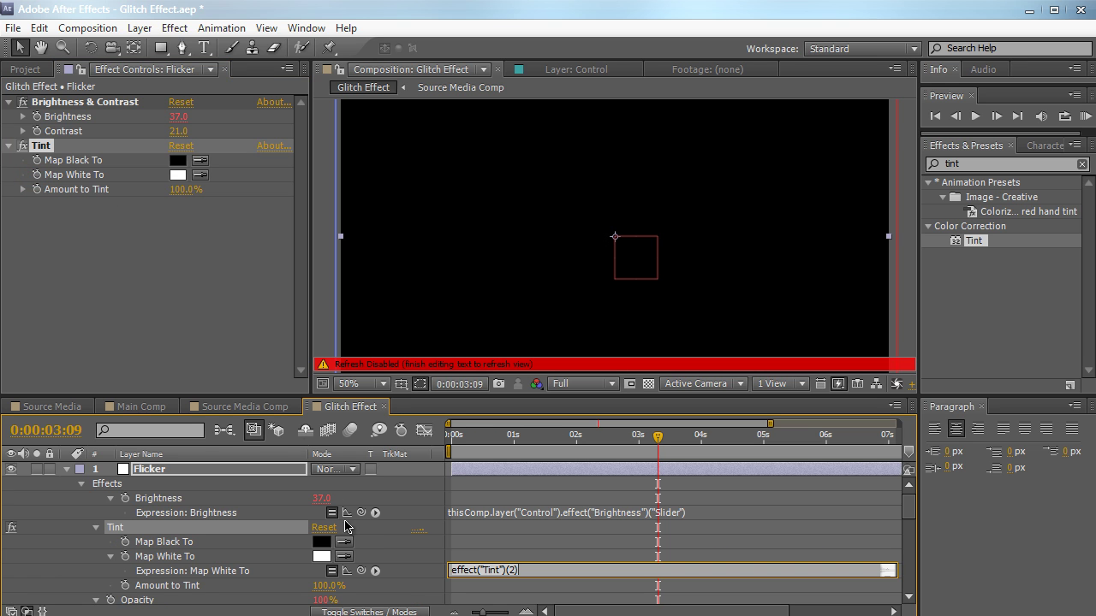
drag(361, 572, 264, 531)
click(314, 329)
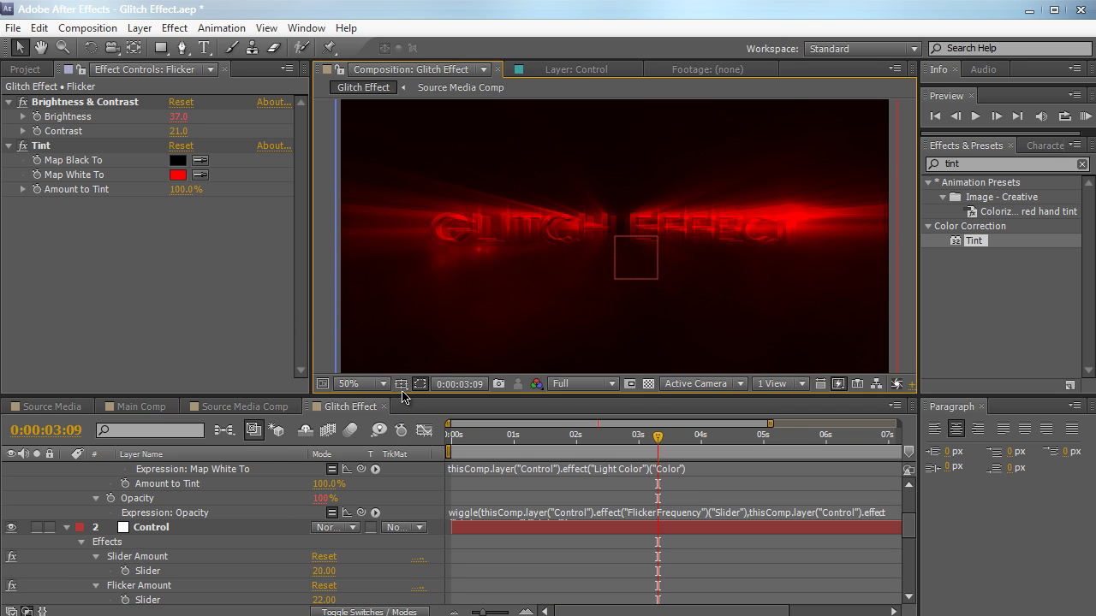
- Enlarge the timeline area and change the Control layer's Light Color to a soft light orange
drag(402, 392, 401, 333)
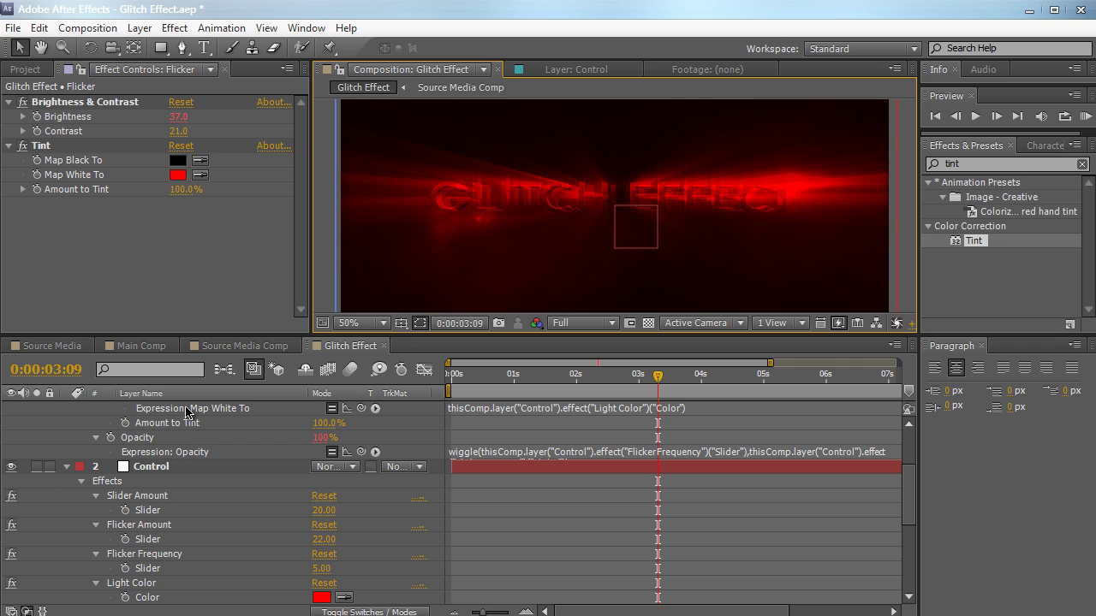
click(163, 467)
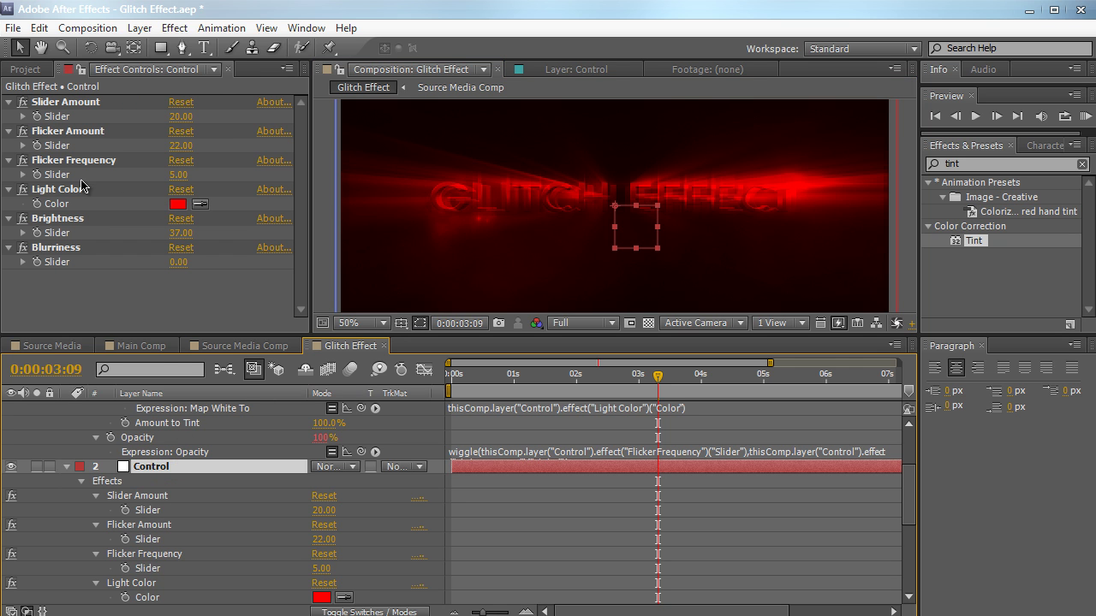
click(170, 205)
drag(201, 163, 209, 306)
drag(354, 500, 357, 537)
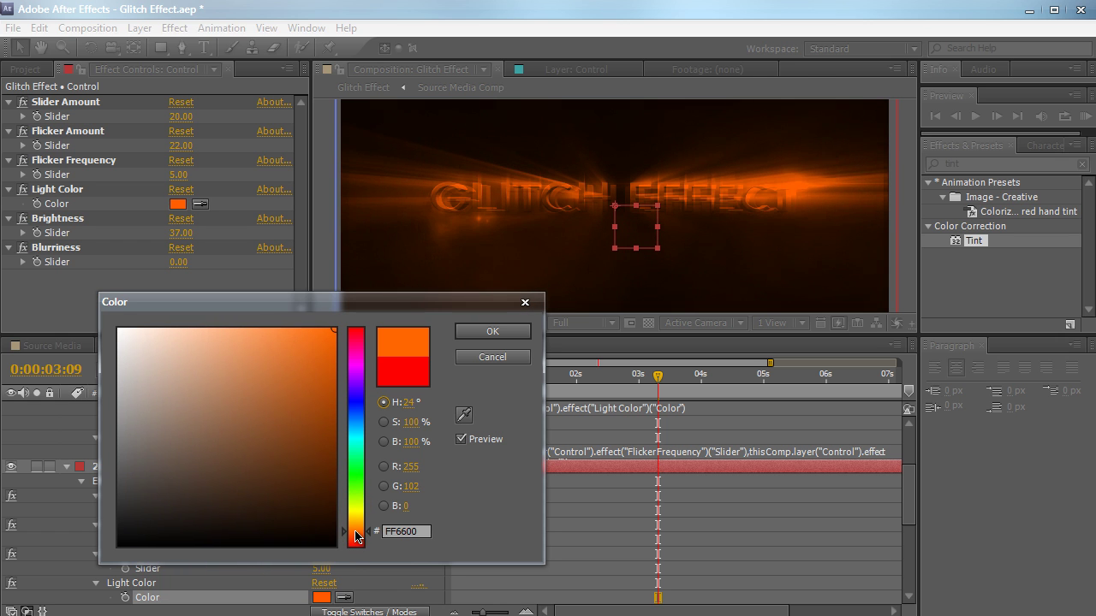
drag(181, 394, 265, 324)
key(Return)
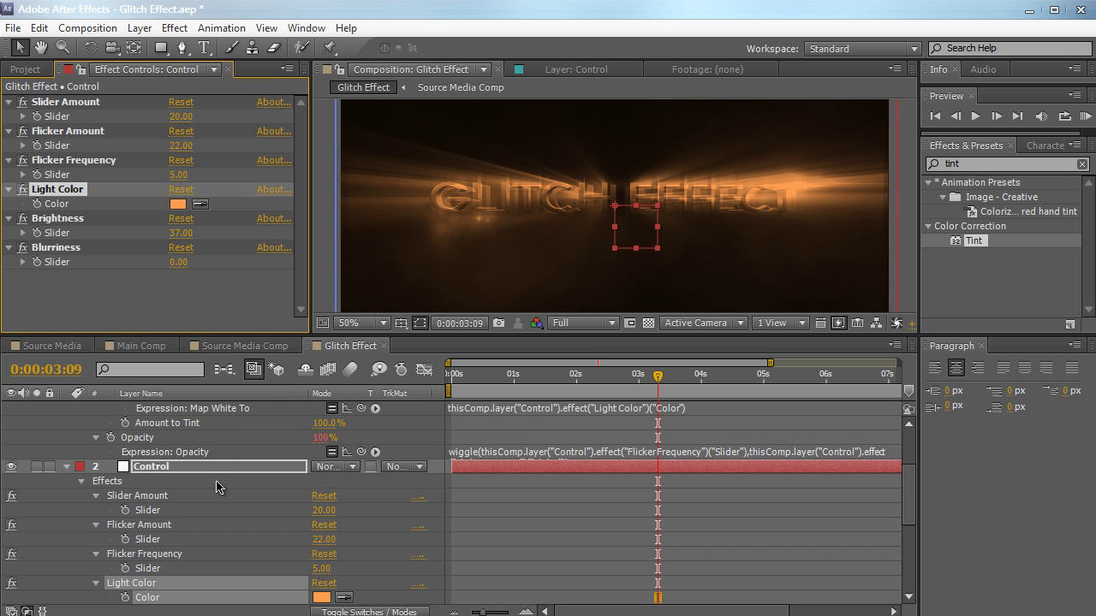
- Reduce the Flicker layer's Amount to Tint to 34%
scroll(221, 488, up, 4)
click(214, 410)
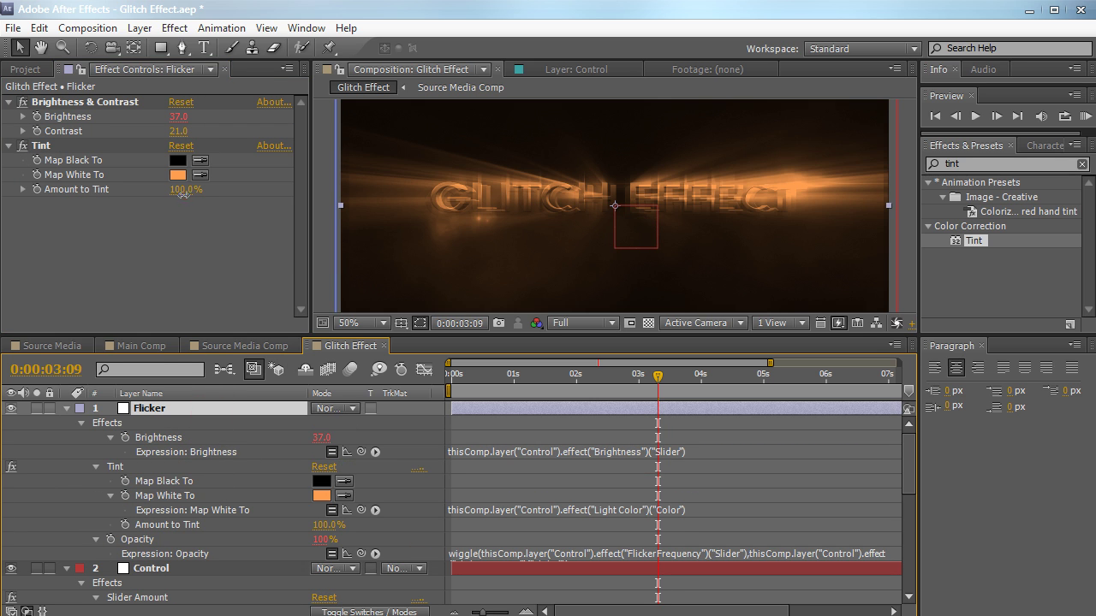
drag(181, 190, 119, 204)
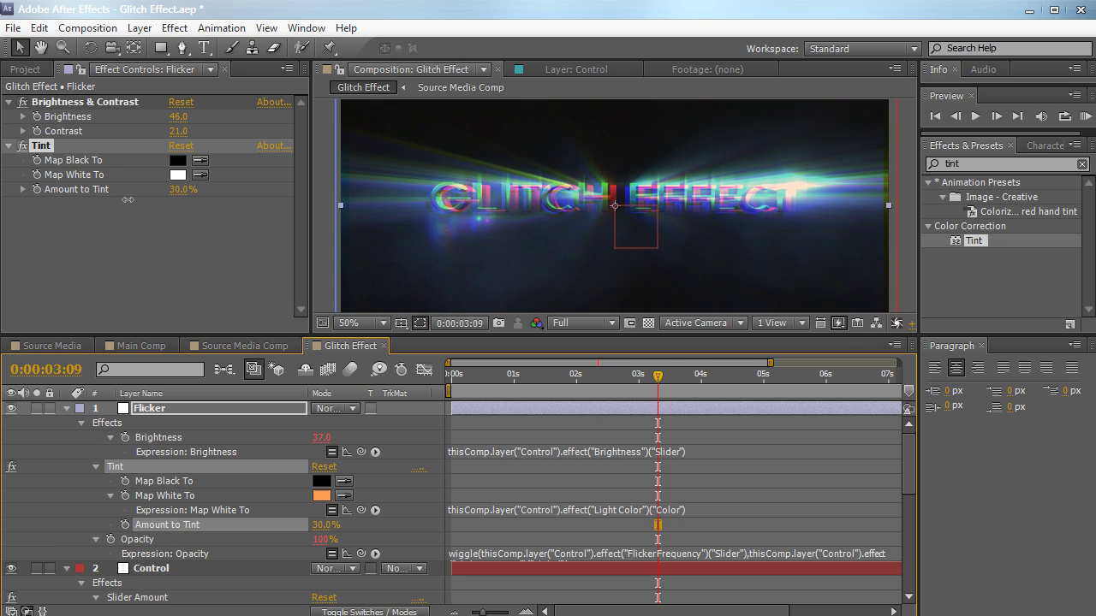
click(131, 200)
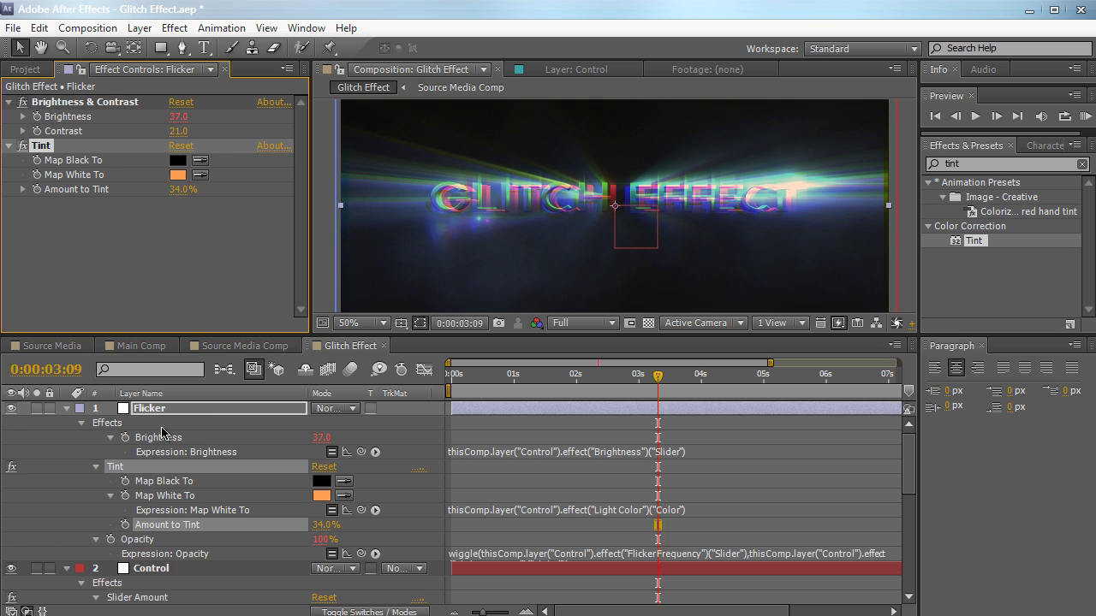
- Collapse the Flicker layer and all of the Control layer's effect controls in the timeline except Blurriness
key(ctrl+Down)
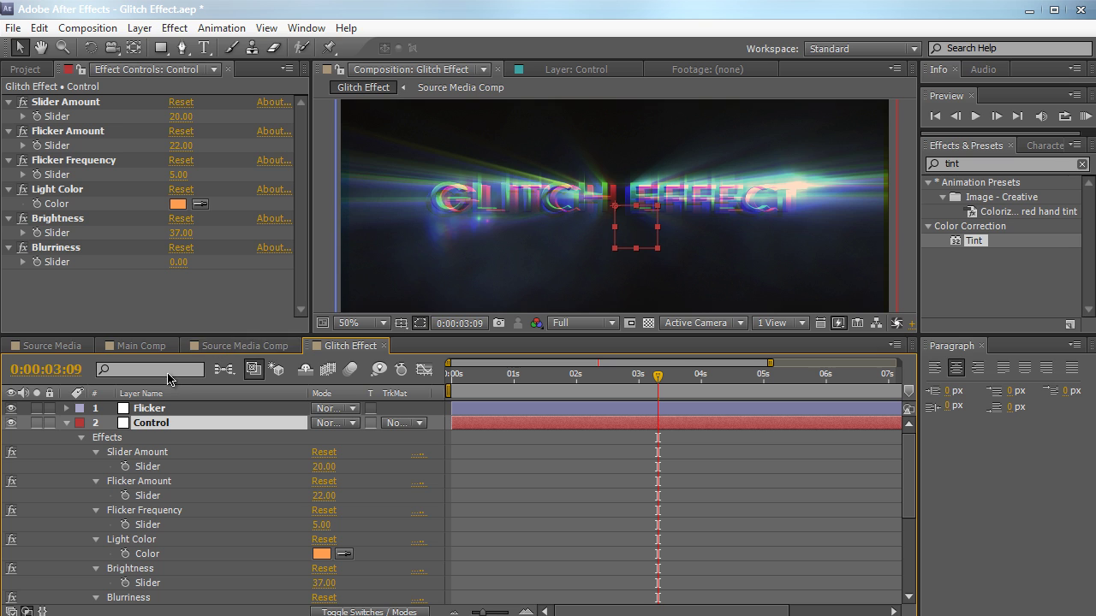
click(95, 455)
click(95, 466)
click(96, 481)
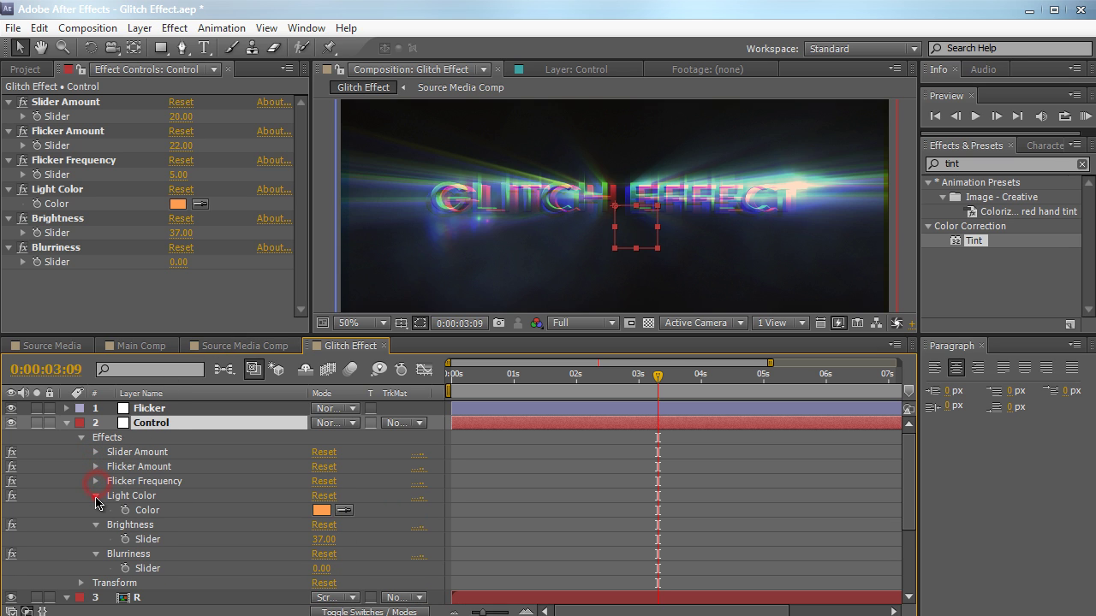
click(96, 496)
click(96, 511)
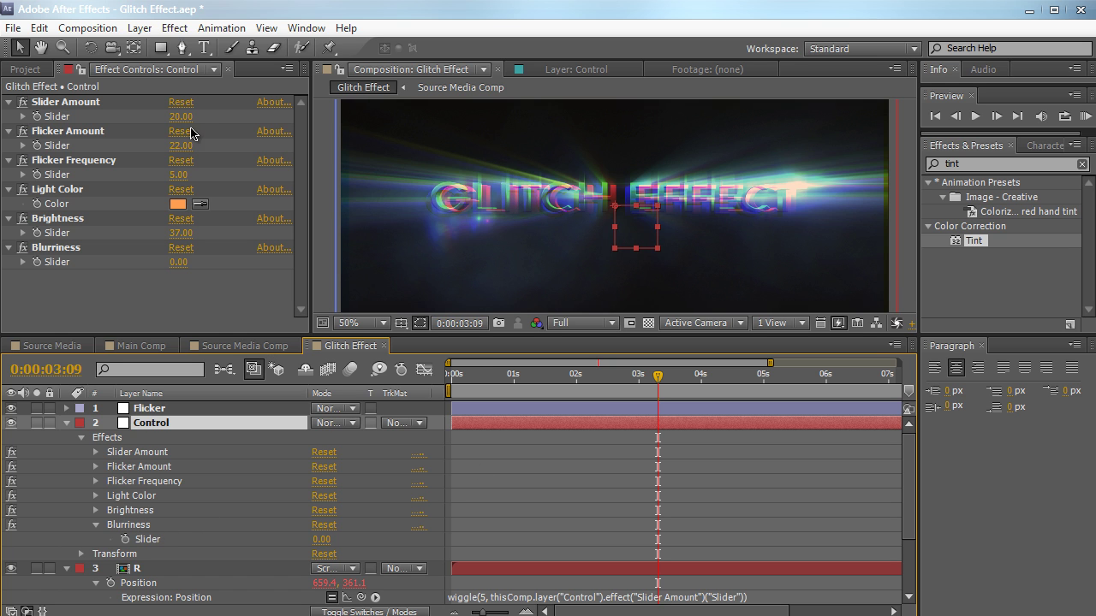
- Add a new adjustment layer above Flicker and name it Blur
click(137, 27)
mouse_move(171, 47)
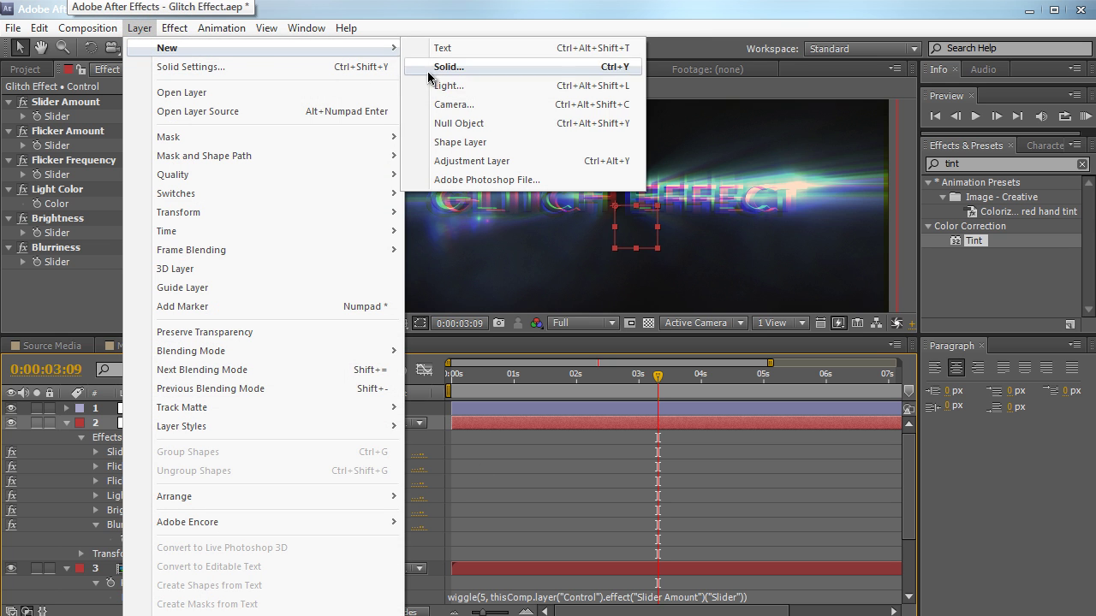
click(458, 161)
click(225, 404)
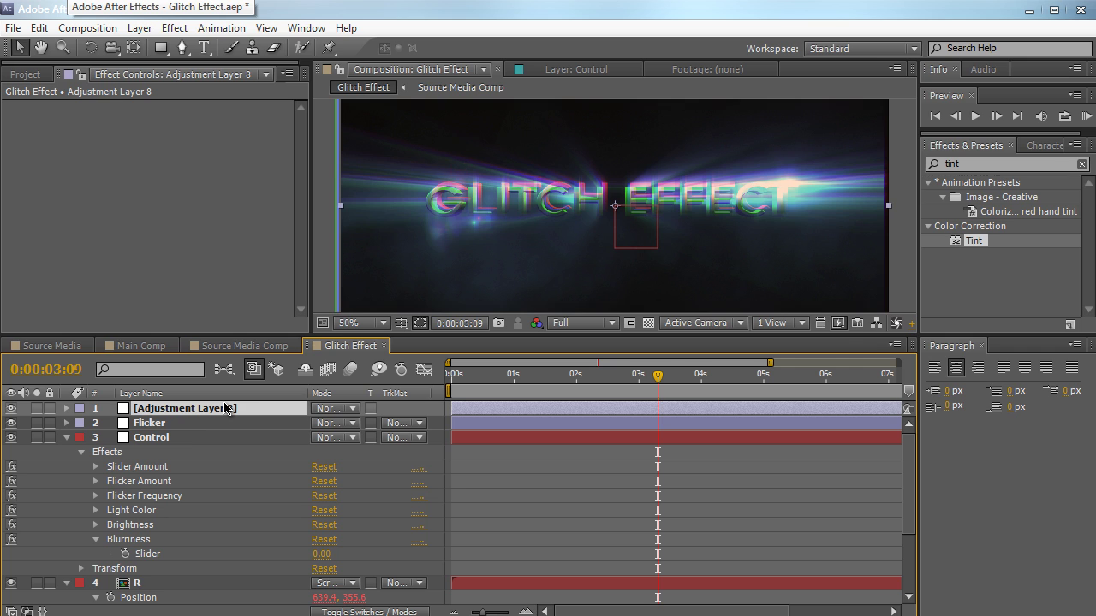
key(Return)
text(Blur)
key(Return)
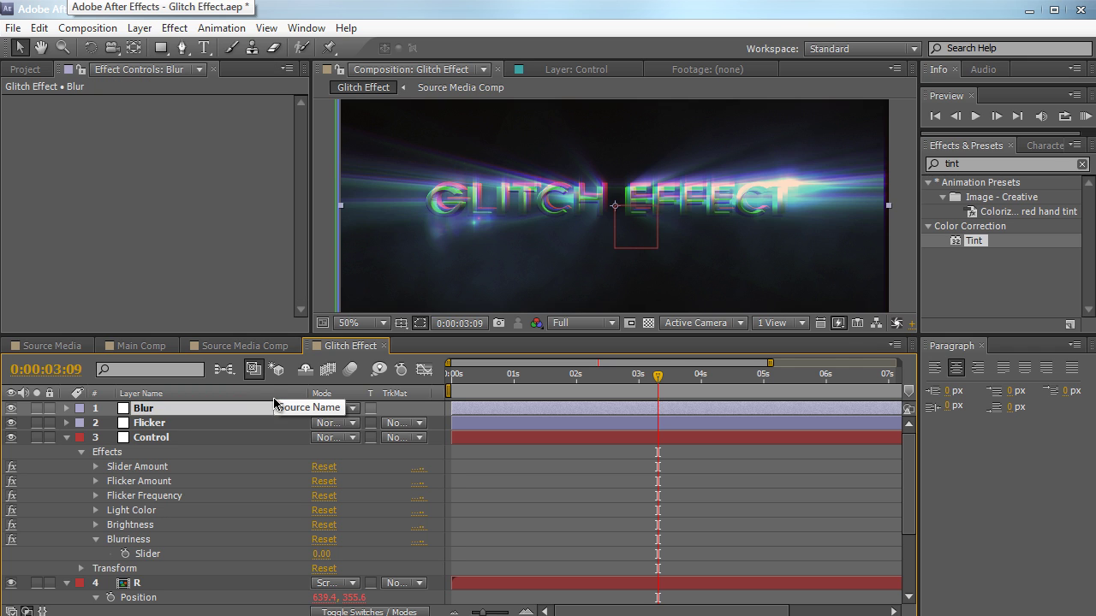
- Find the Box Blur effect and apply it to the Blur layer
click(979, 161)
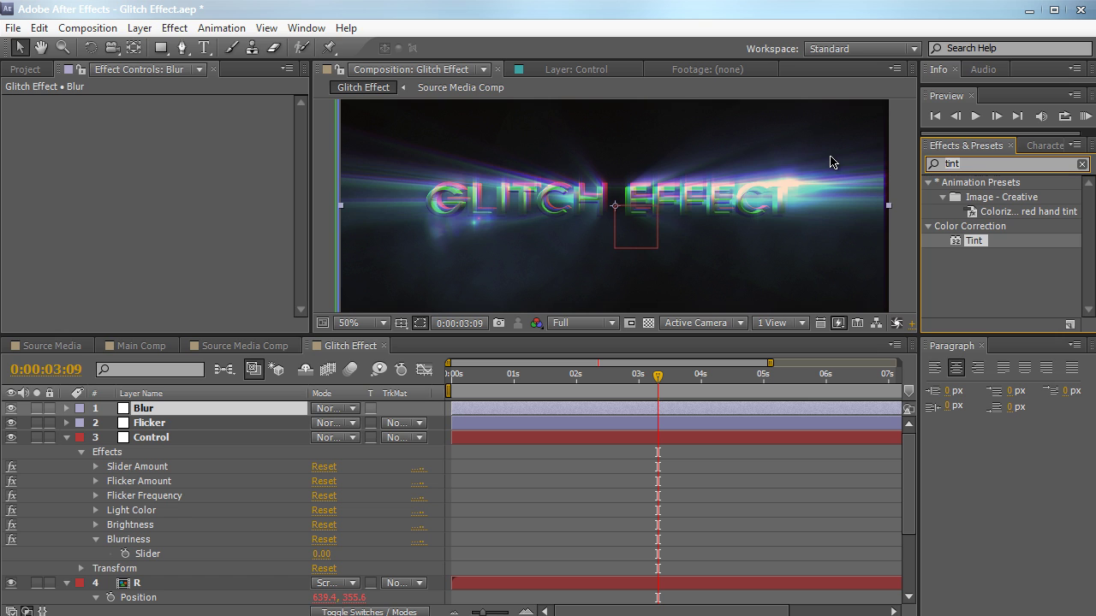
text(box)
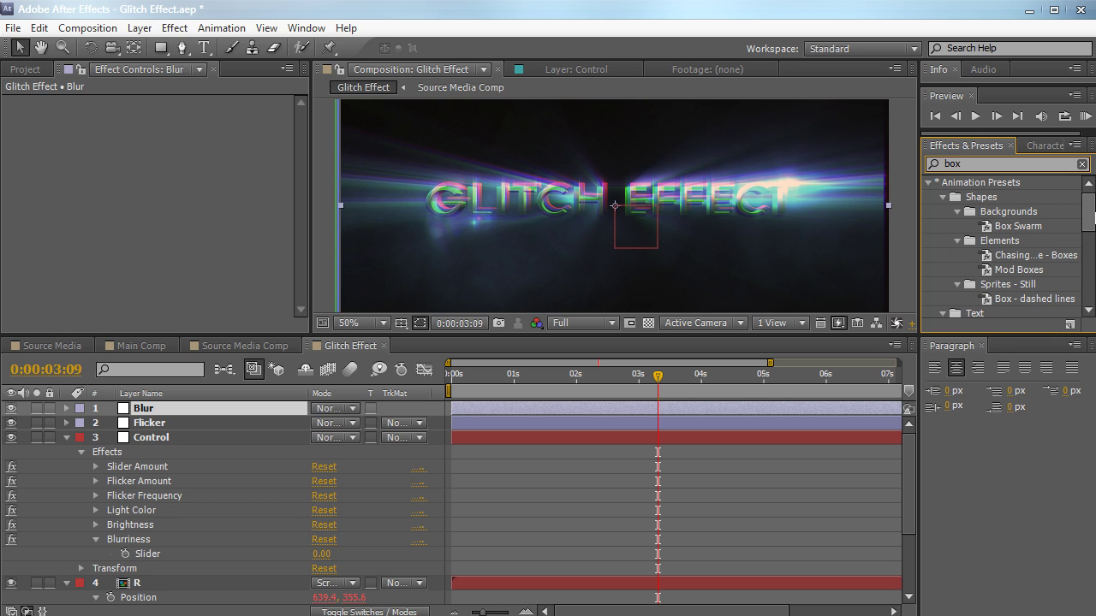
drag(1086, 244, 1069, 298)
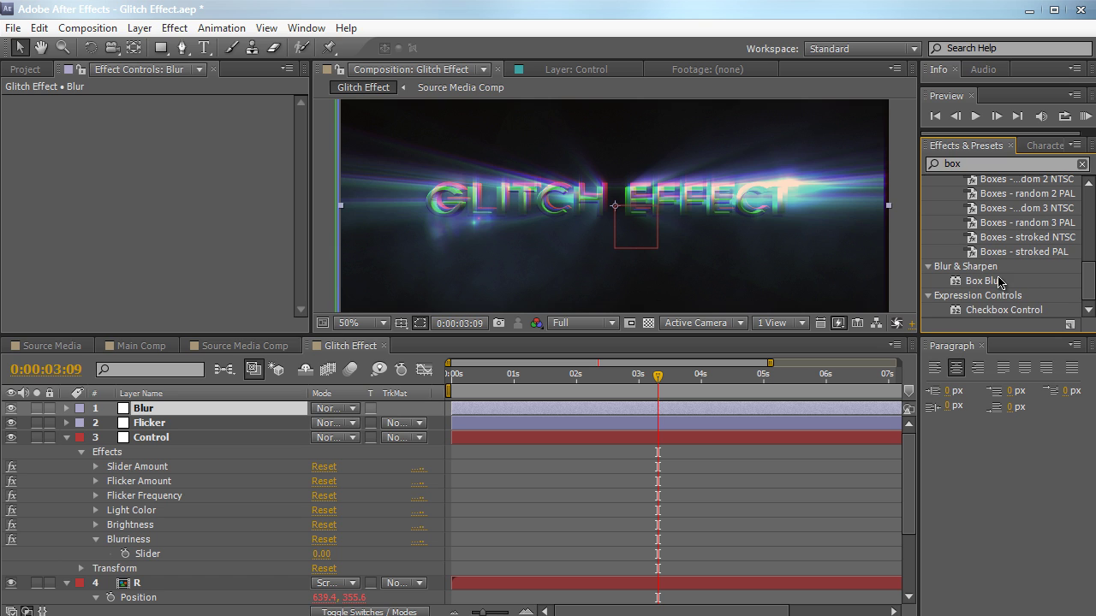
drag(992, 282, 139, 416)
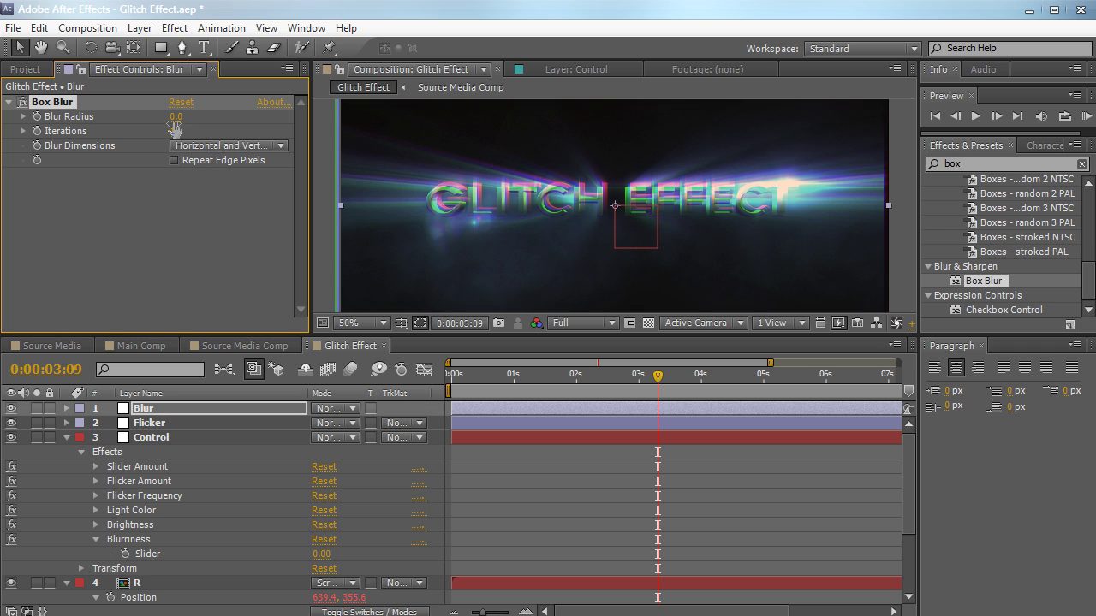
- Set the Box Blur radius to 28, turn on Repeat Edge Pixels, and check the frame edges at 0:00:01:26
drag(174, 116, 197, 117)
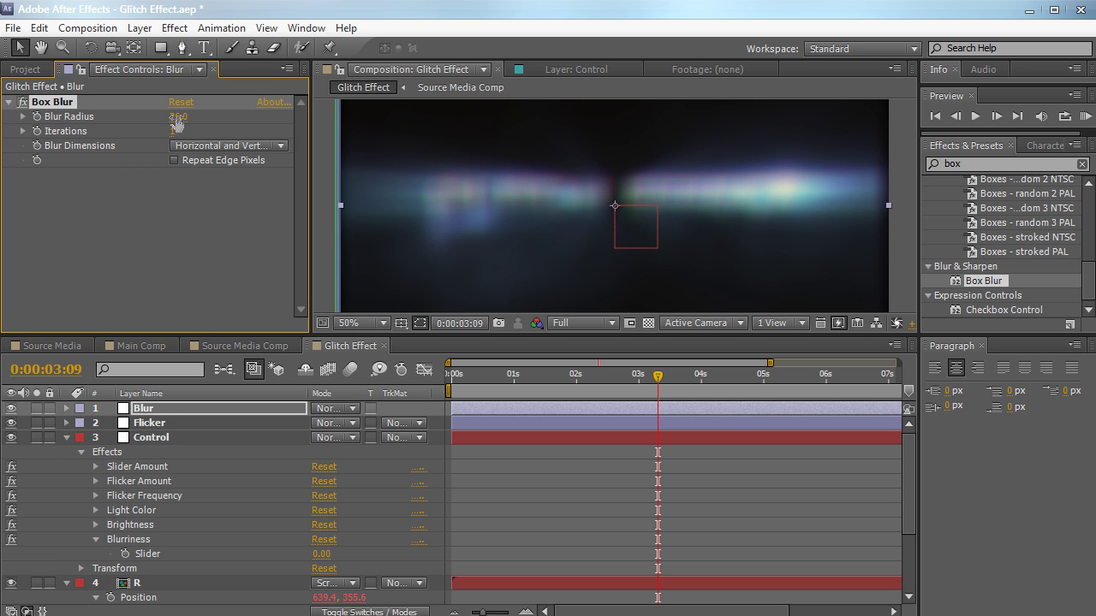
mouse_move(176, 123)
mouse_down()
mouse_move(161, 116)
mouse_move(201, 113)
mouse_move(174, 116)
mouse_up()
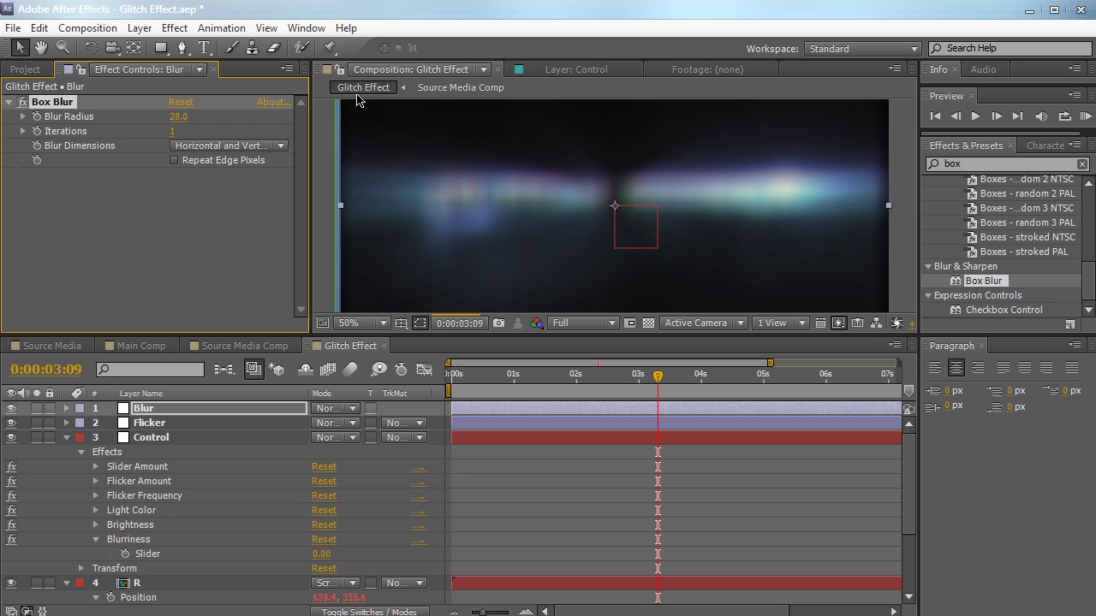
click(246, 163)
scroll(861, 208, down, 2)
scroll(861, 211, up, 2)
scroll(860, 214, down, 2)
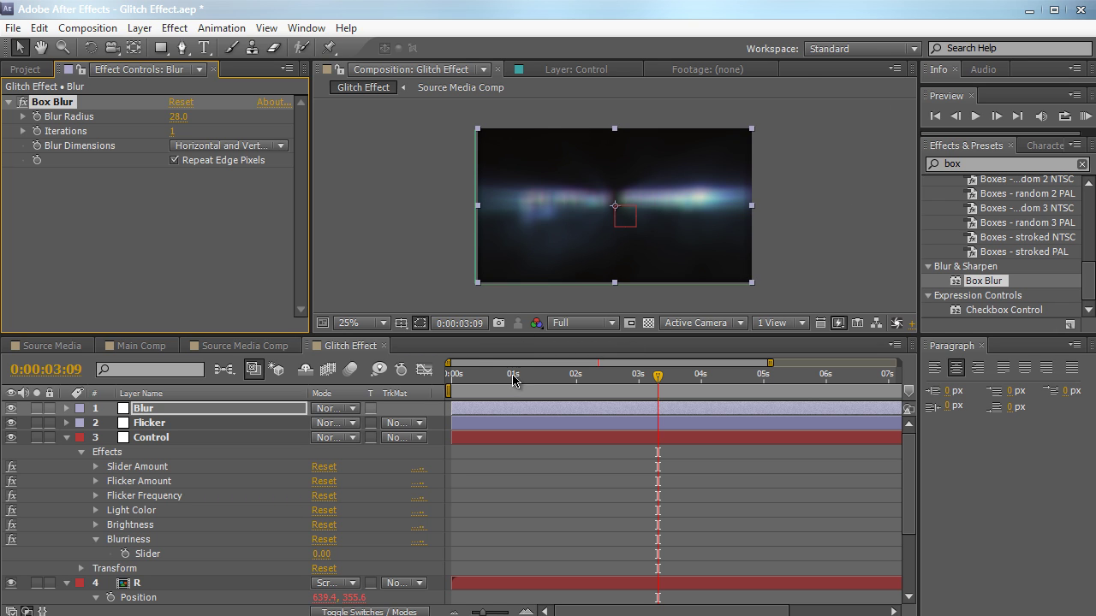
drag(514, 380, 568, 377)
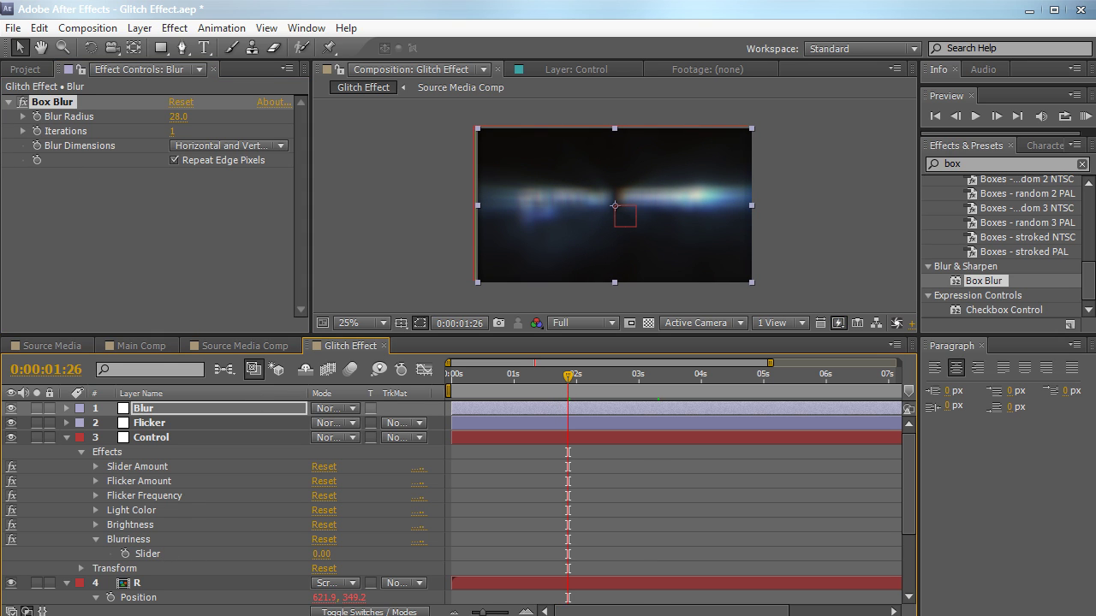
- Link the Box Blur's Blur Radius by expression to the Control layer's Blurriness slider and collapse the Blur layer
alt+click(37, 116)
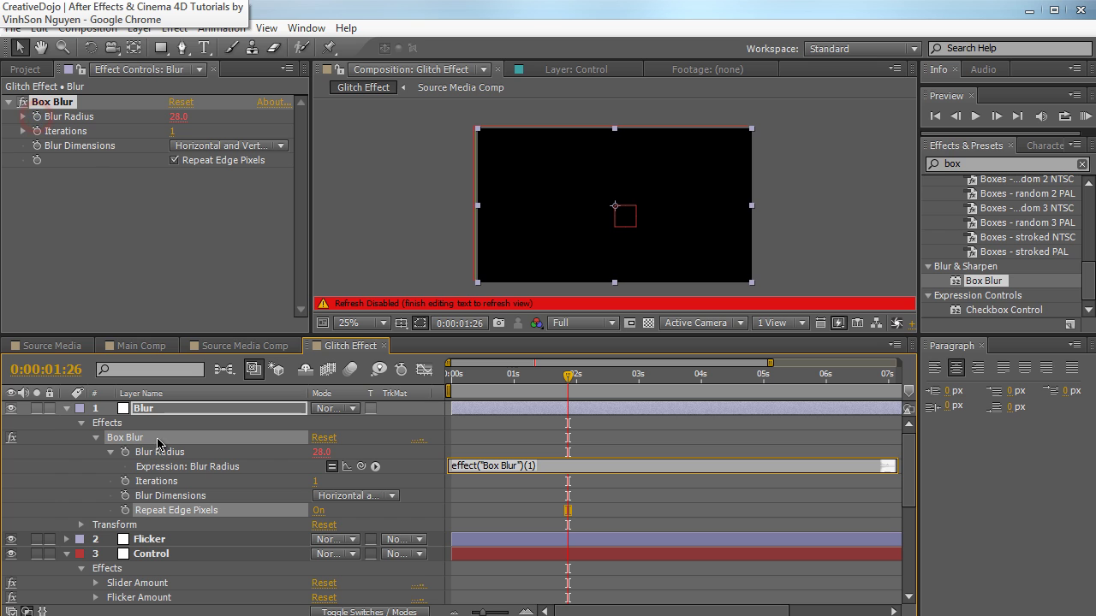
drag(360, 466, 242, 542)
click(369, 238)
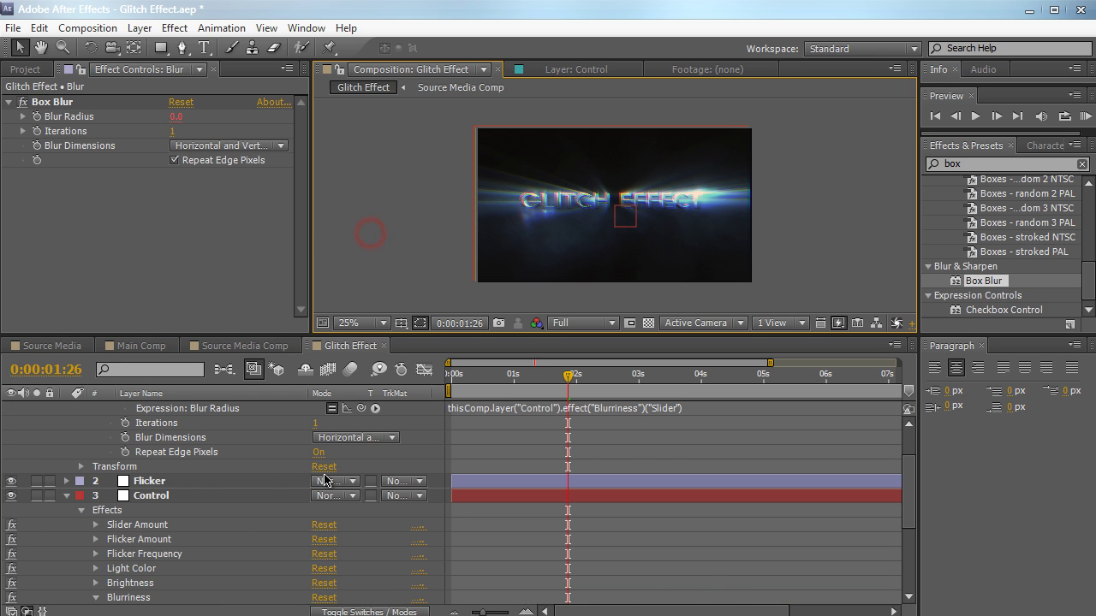
scroll(159, 474, up, 2)
click(65, 409)
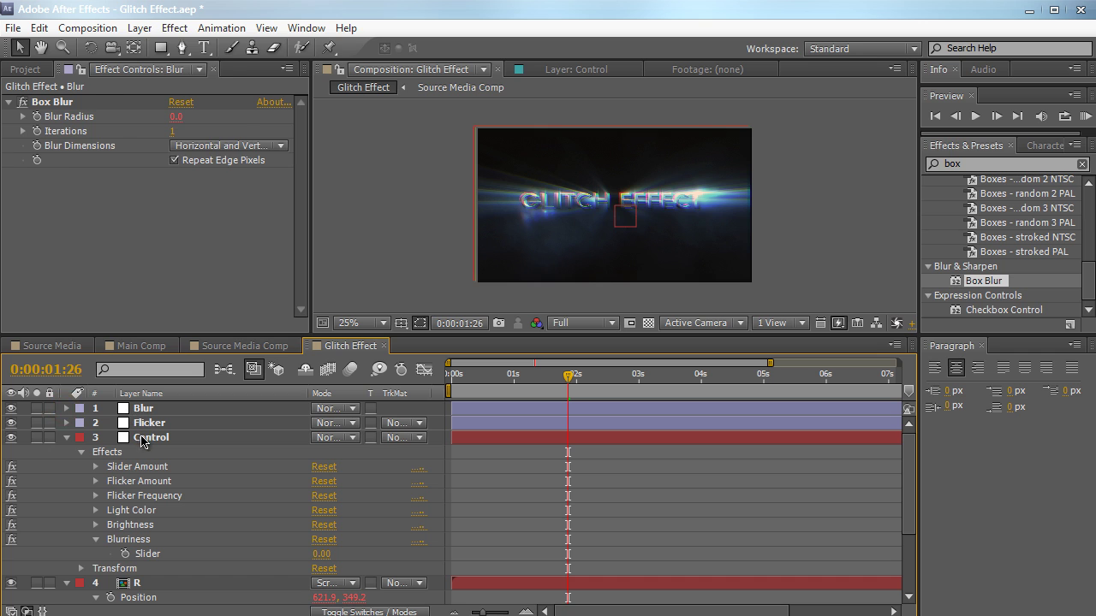
- Try the Control layer's Blurriness slider at 33 and check the blur in the composition at 50% zoom
click(142, 438)
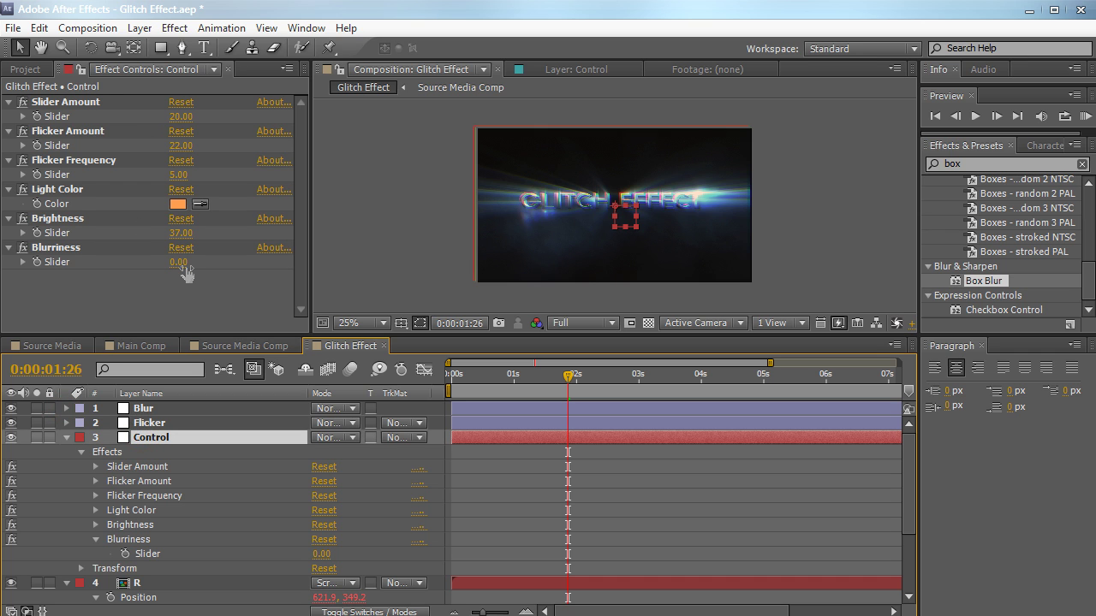
drag(182, 264, 212, 275)
scroll(383, 276, up, 1)
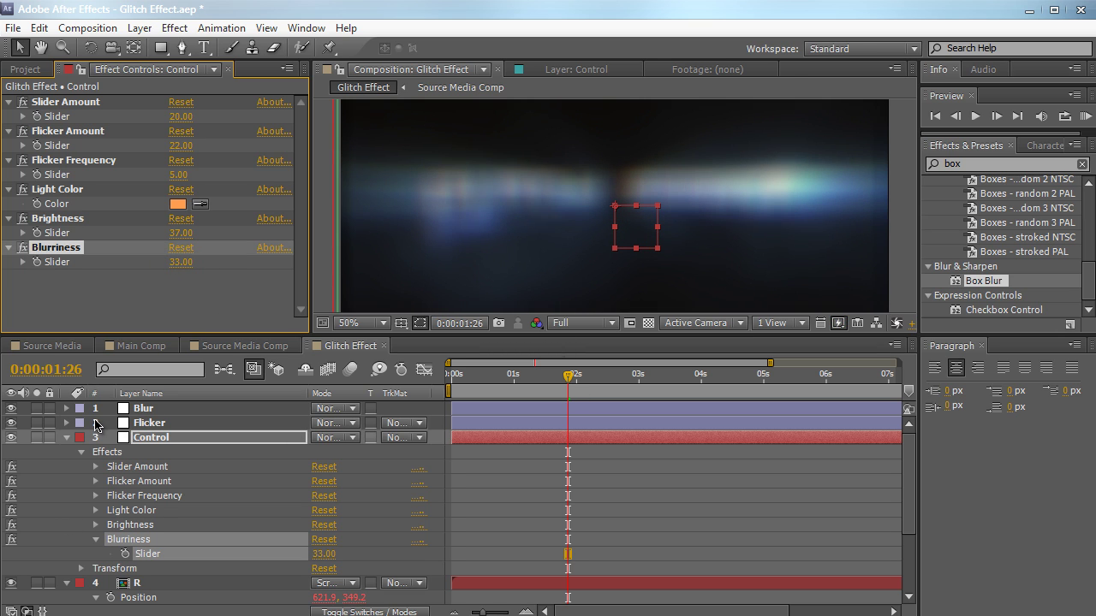
- Collapse the Control layer and reorder the stack so that Control sits above the Blur and Flicker layers
click(67, 437)
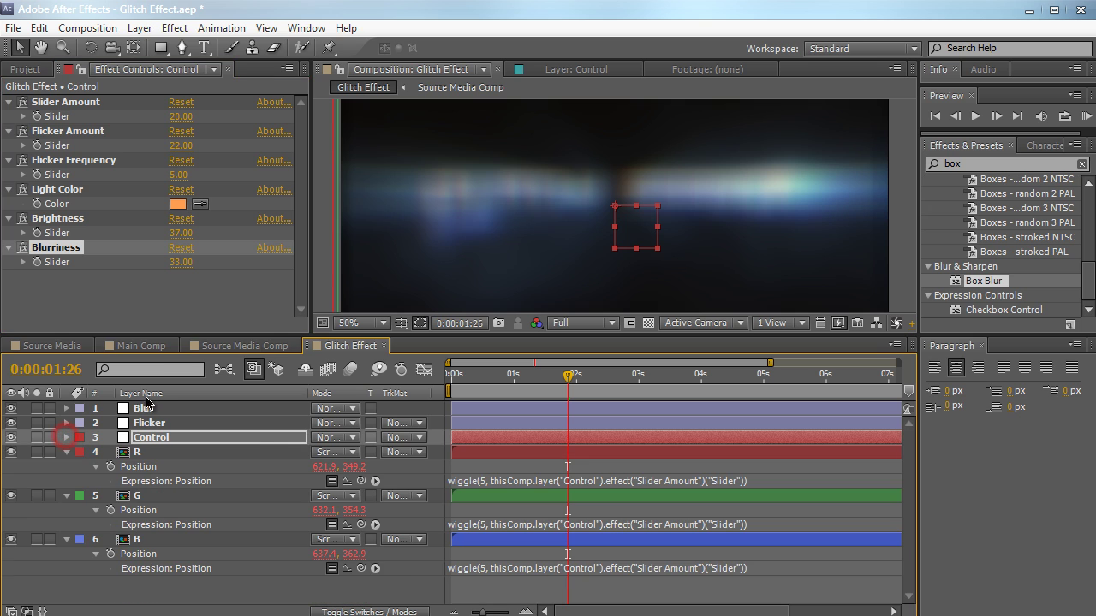
click(263, 437)
drag(265, 411, 120, 426)
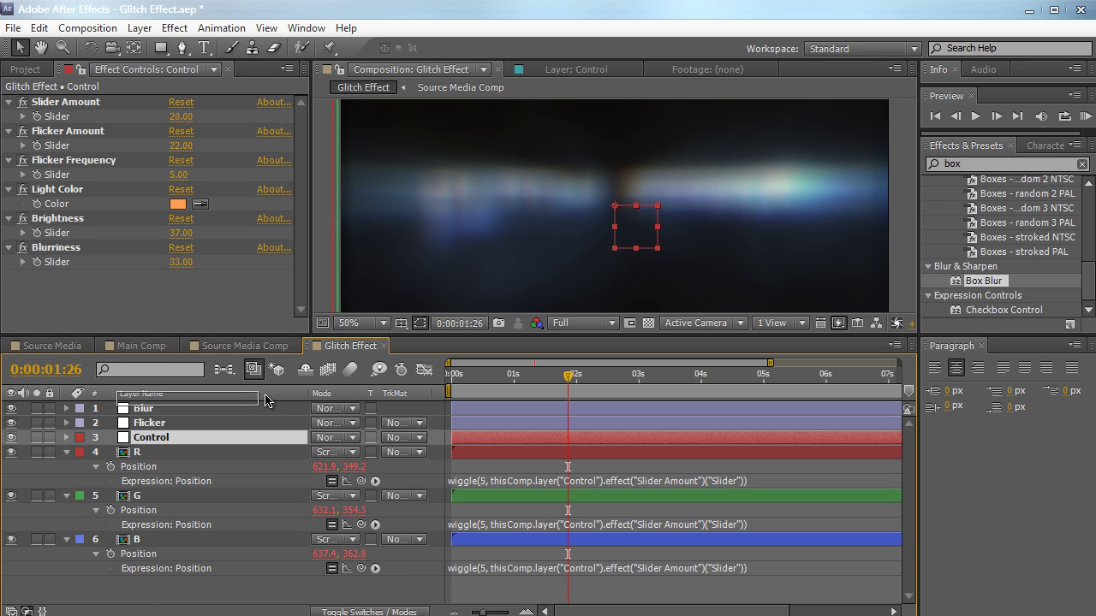
key(ctrl+bracketleft)
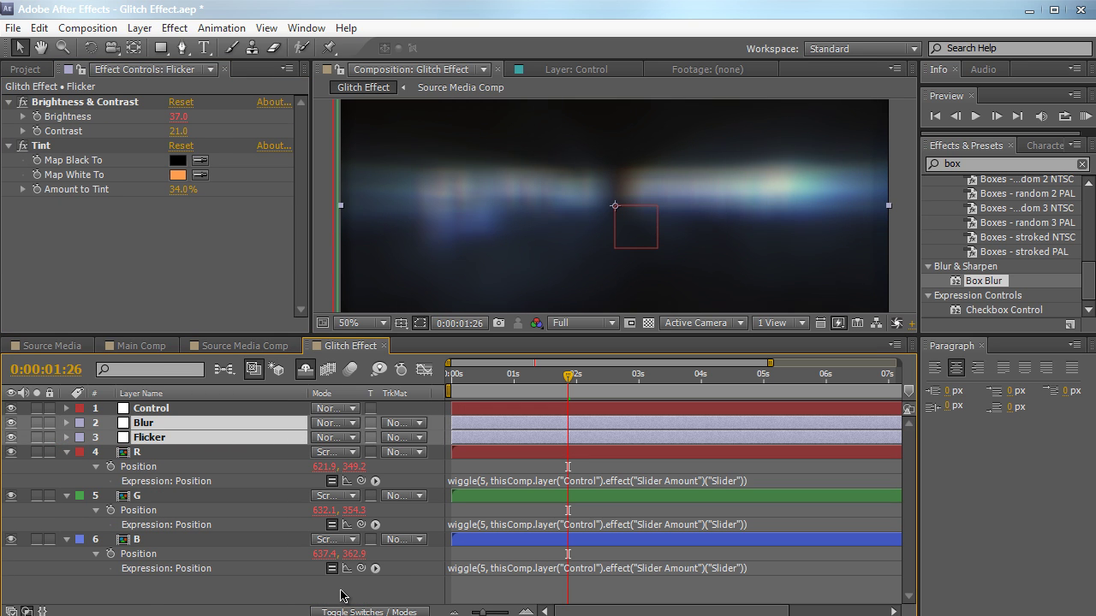
- Mark the Blur and Flicker layers as shy and hide shy layers in the Glitch Effect timeline
click(342, 613)
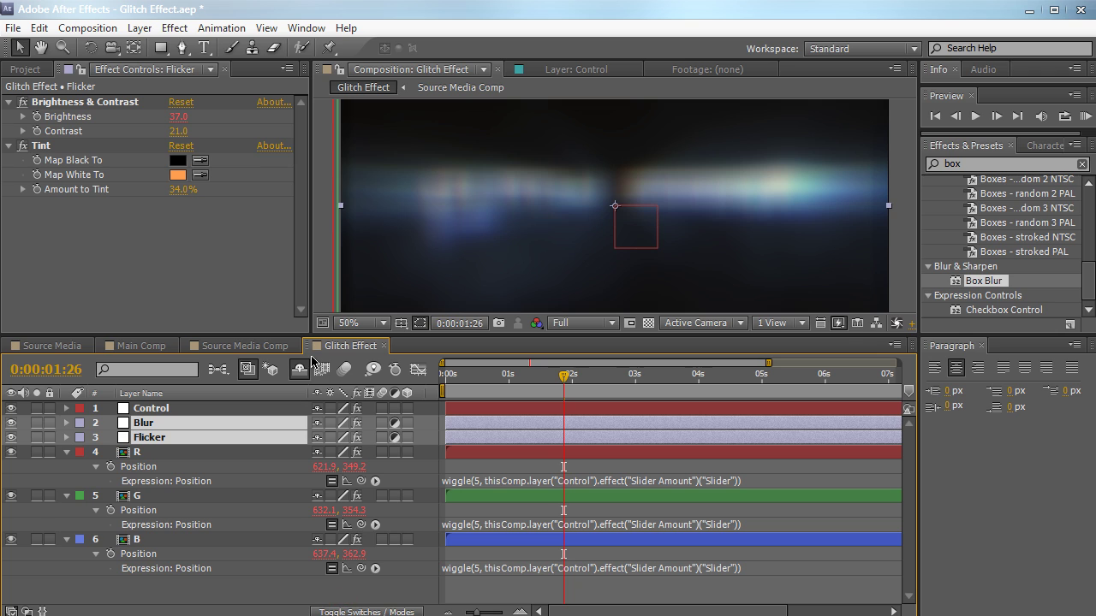
click(316, 424)
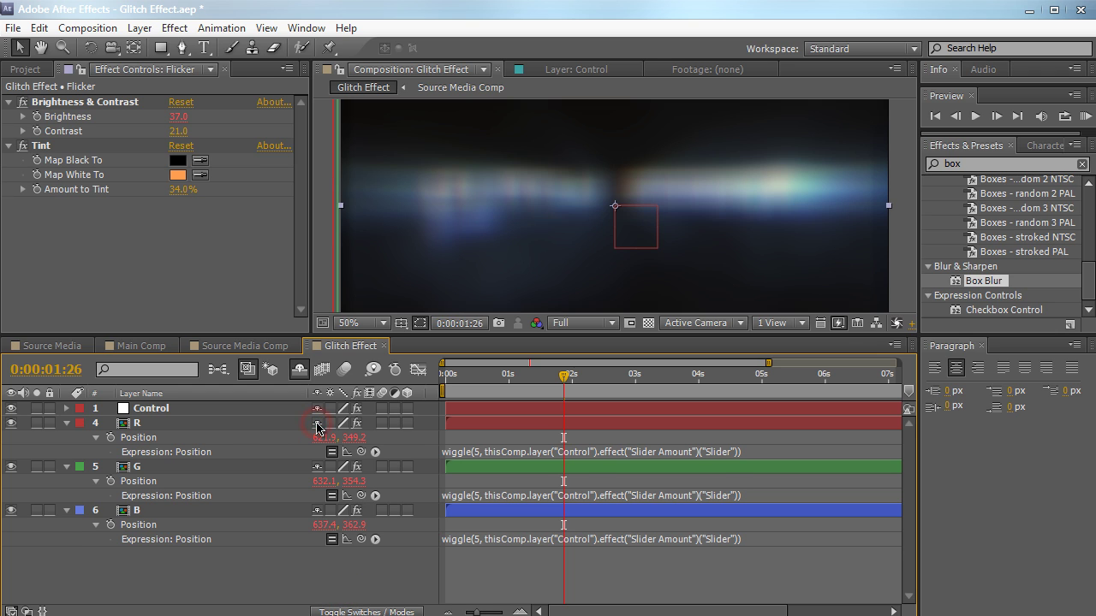
click(300, 371)
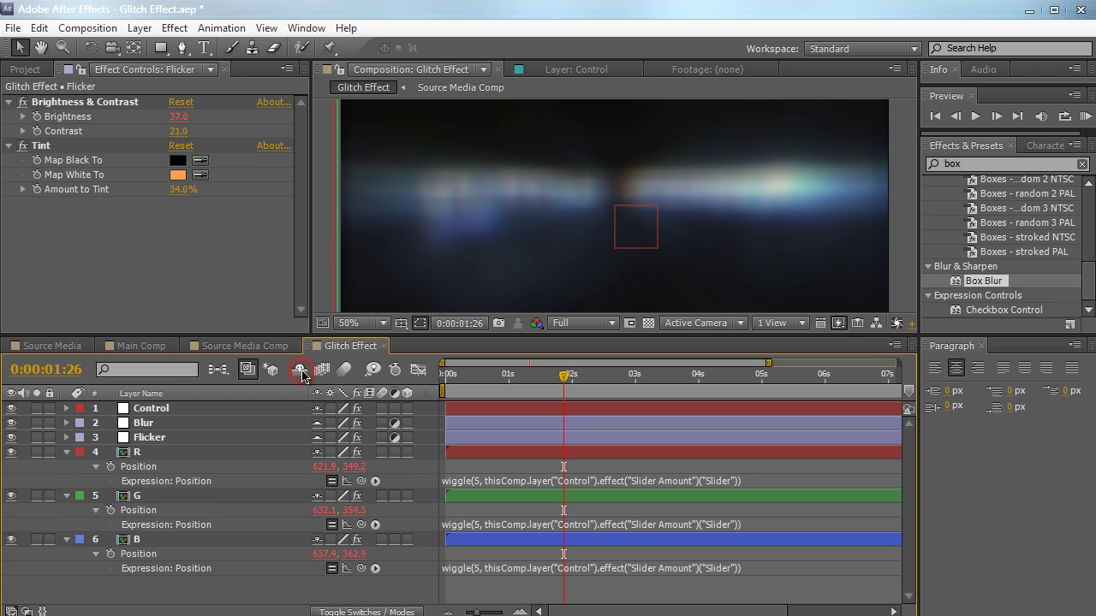
click(300, 371)
- Collapse the R, G and B layers and enlarge the composition viewer
click(66, 423)
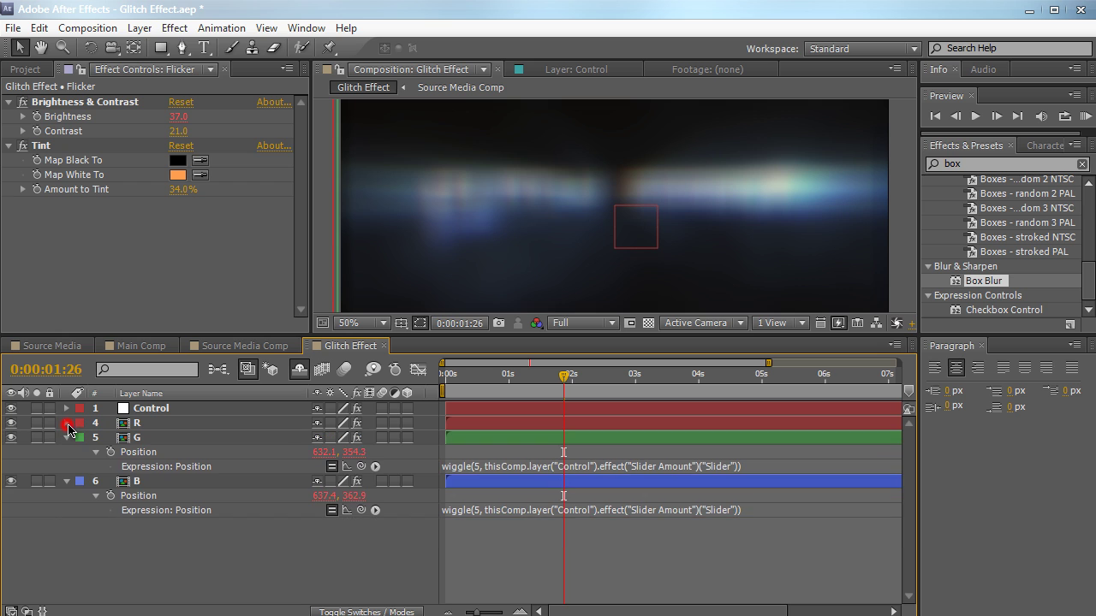
click(67, 437)
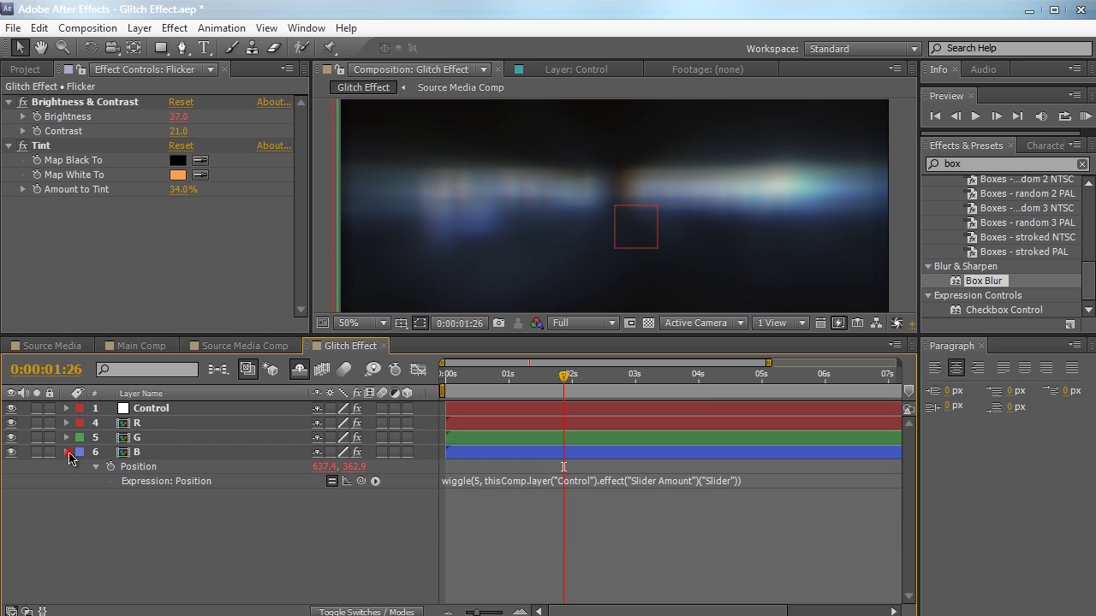
click(68, 453)
drag(557, 333, 558, 406)
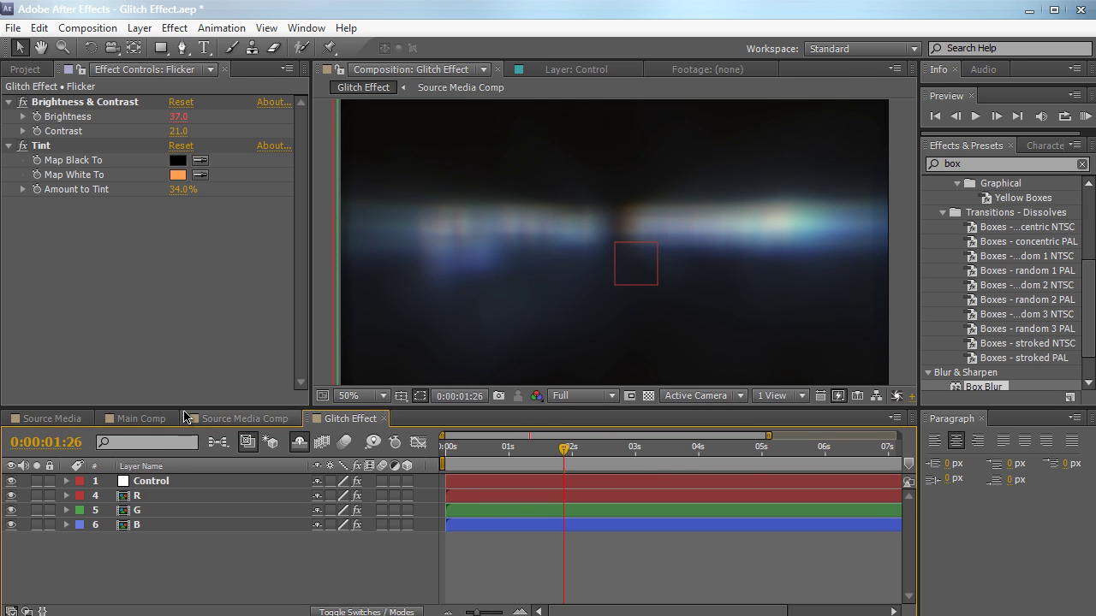
- Set the Control layer's Blurriness slider to 0
click(177, 485)
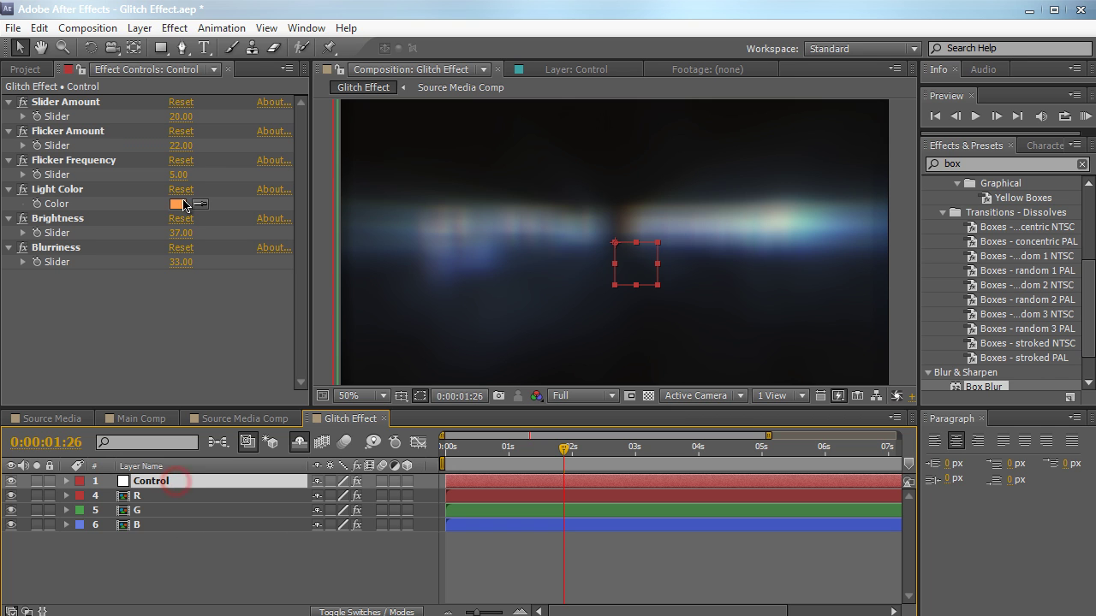
click(164, 268)
drag(163, 270, 135, 273)
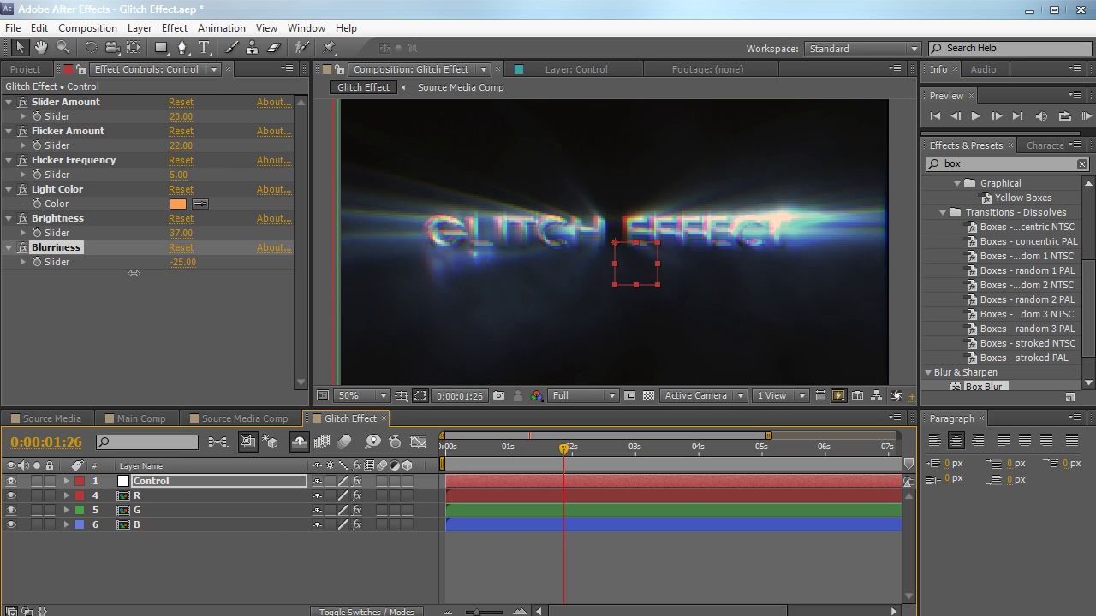
click(184, 262)
text(0)
key(Return)
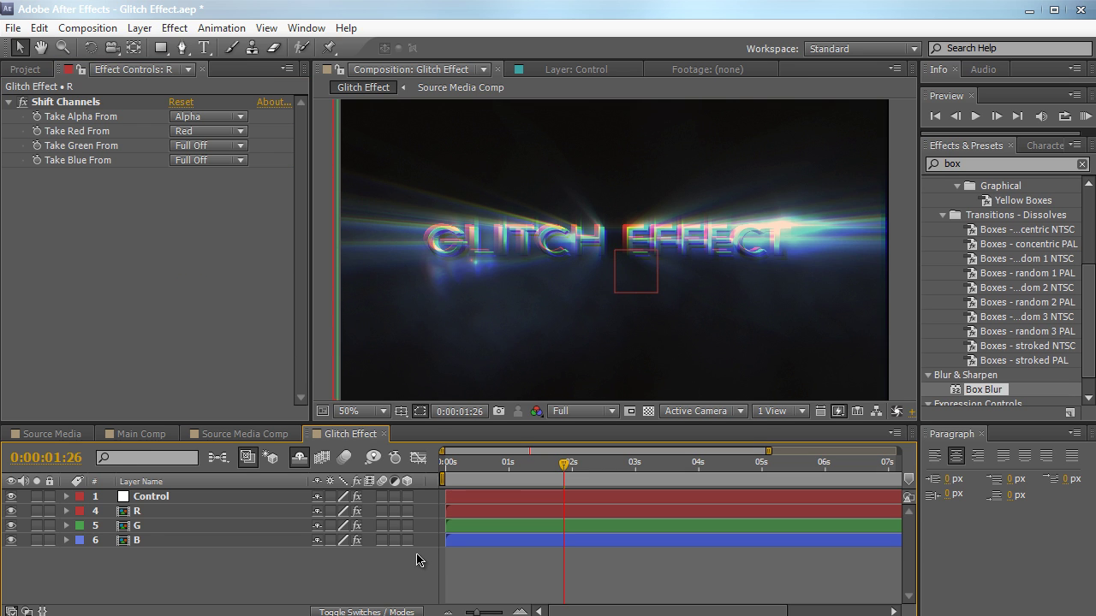
- Limit the R layer's wiggle to horizontal by changing its Position expression to [wiggle(5, thisComp.layer("Control").effect("Slider Amount")("Slider"))[0], transform.position[1]]
click(195, 496)
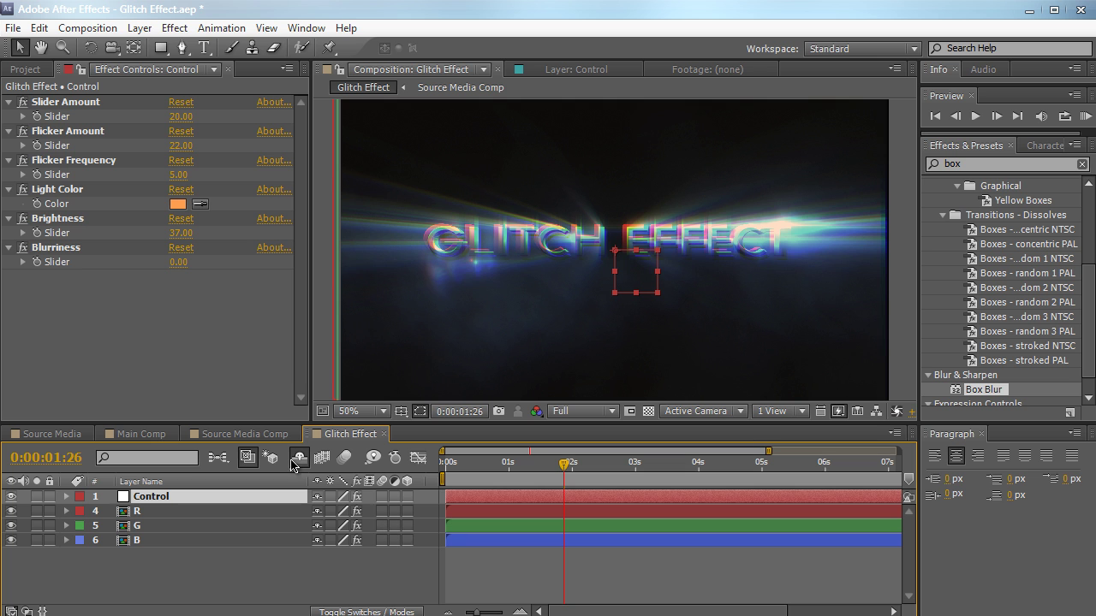
click(229, 512)
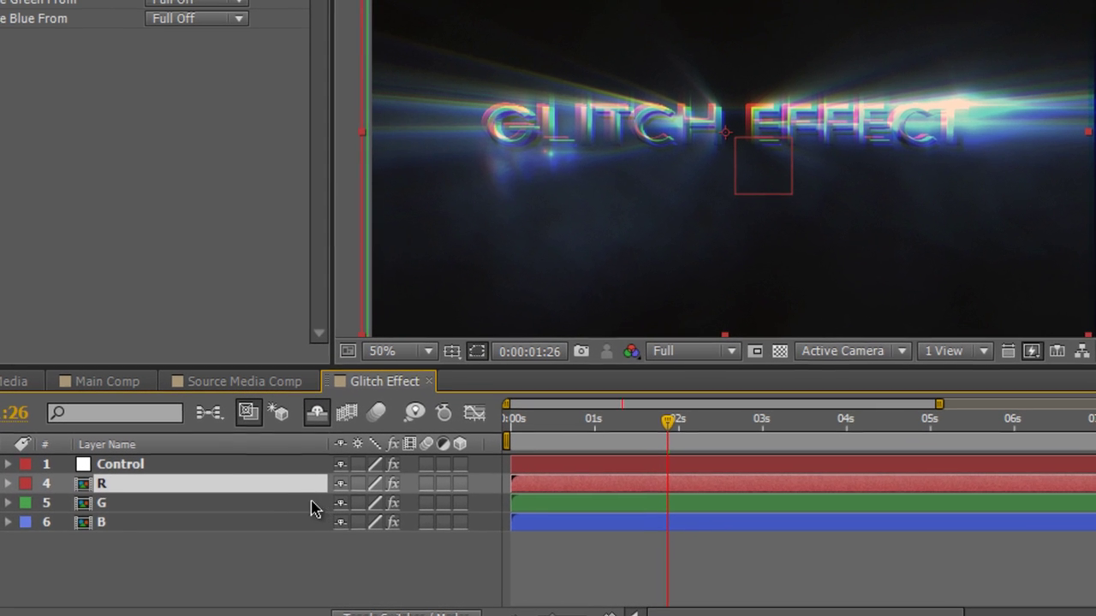
key(e)
key(e)
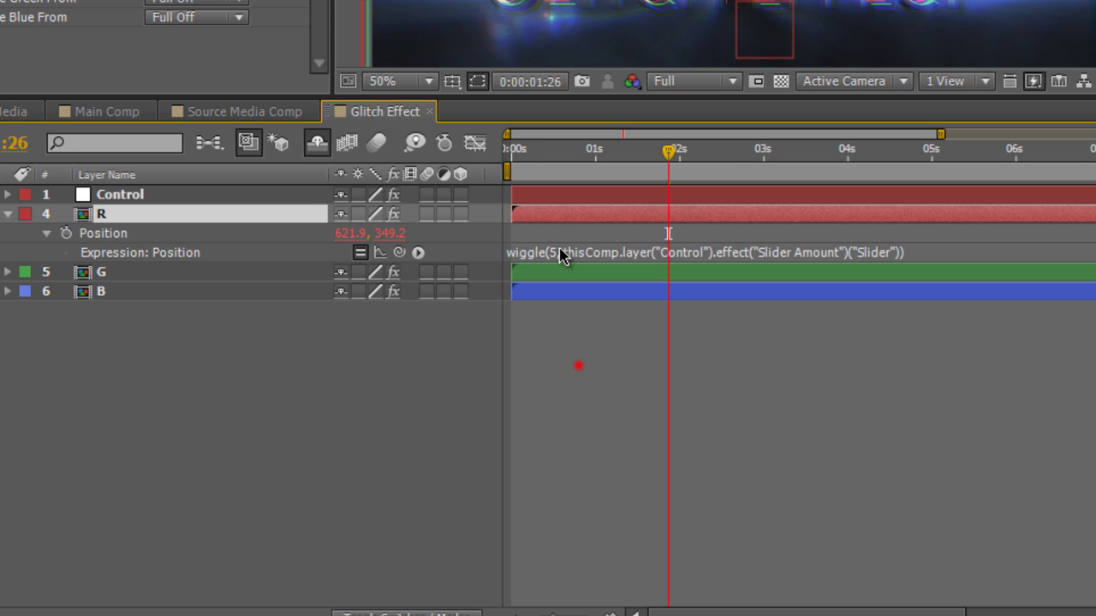
click(556, 521)
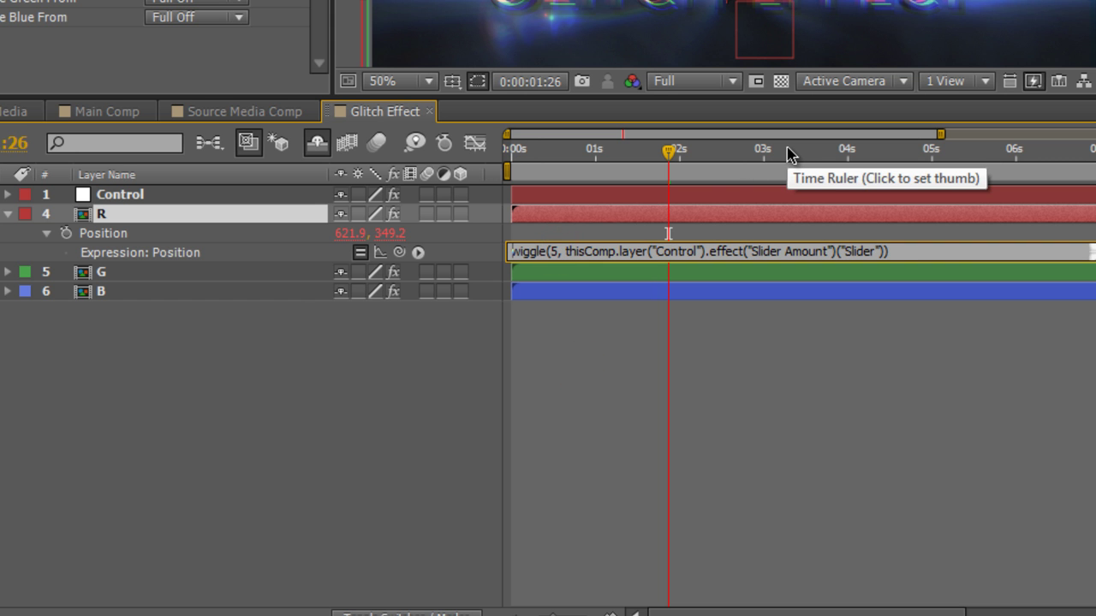
text([)
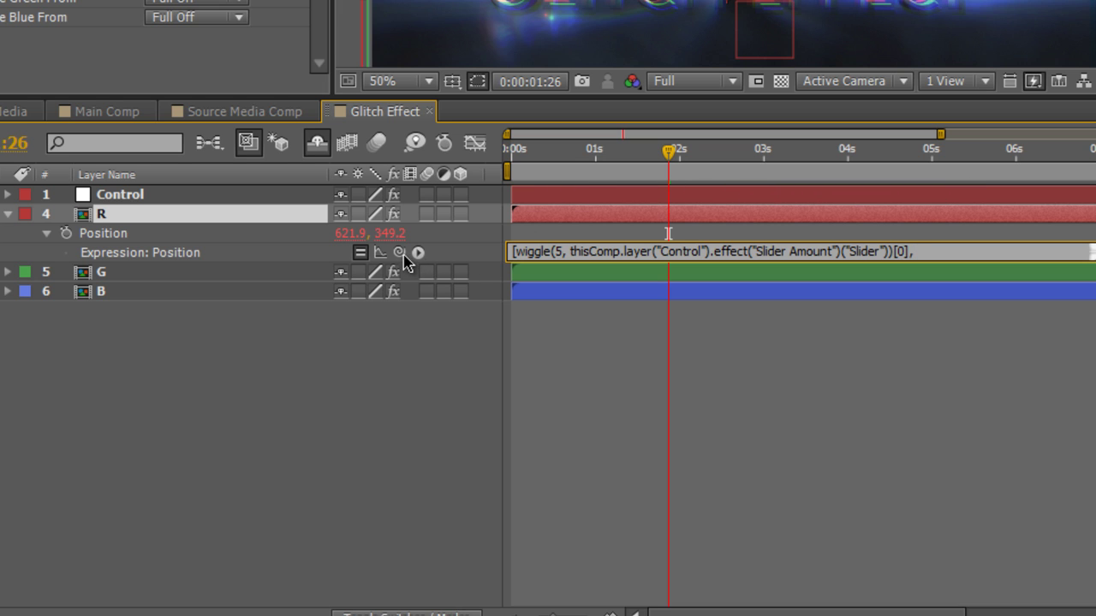
drag(399, 252, 391, 233)
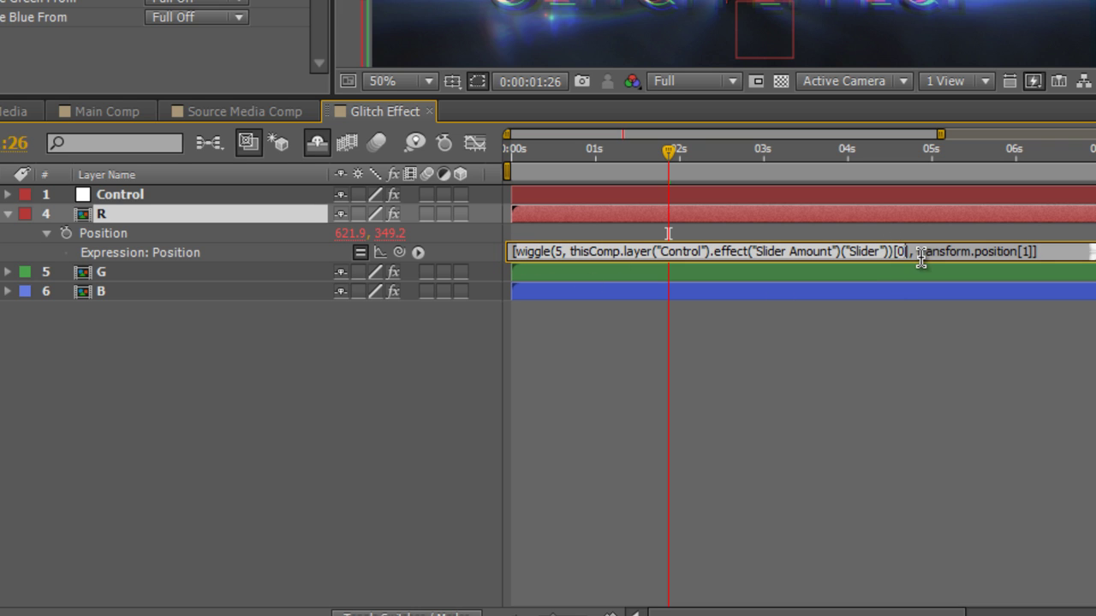
drag(909, 250, 1031, 268)
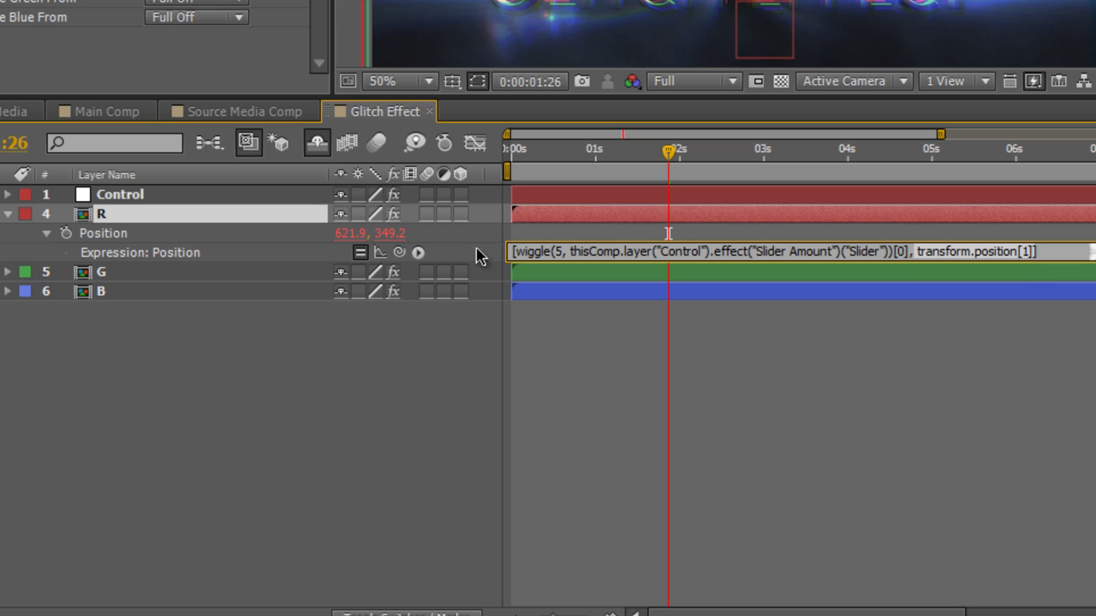
click(730, 458)
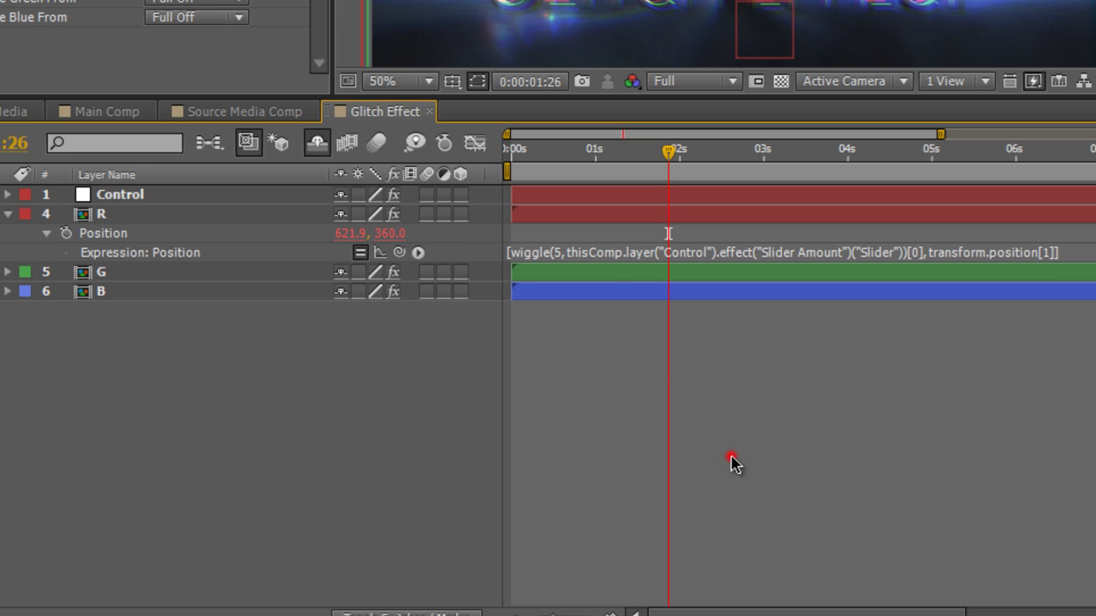
- Copy the R layer's horizontal-only Position expression and replace the G layer's Position expression with it
click(535, 253)
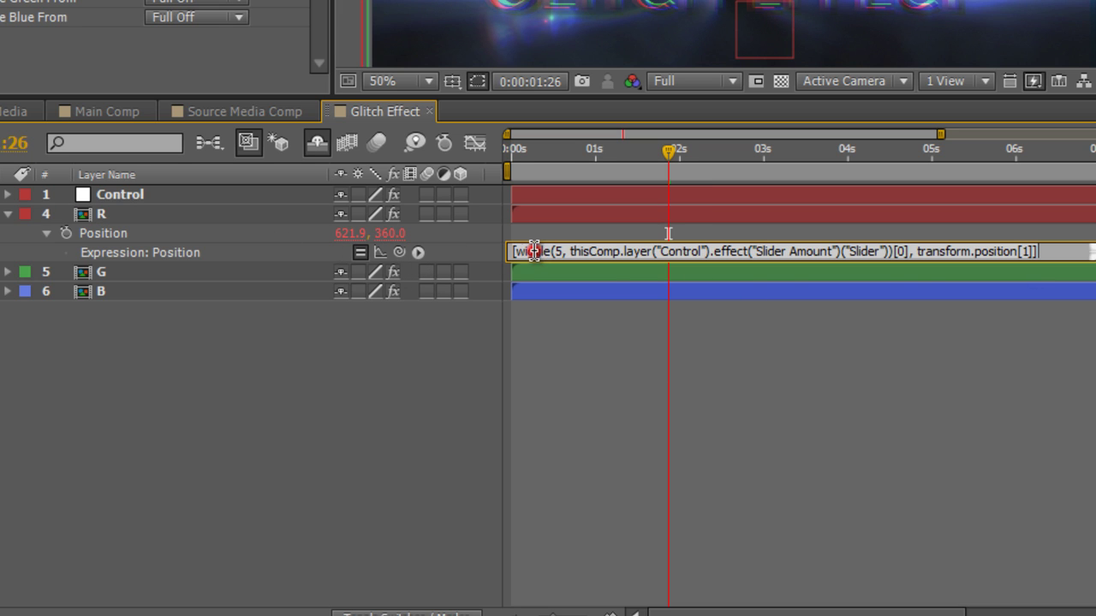
click(191, 275)
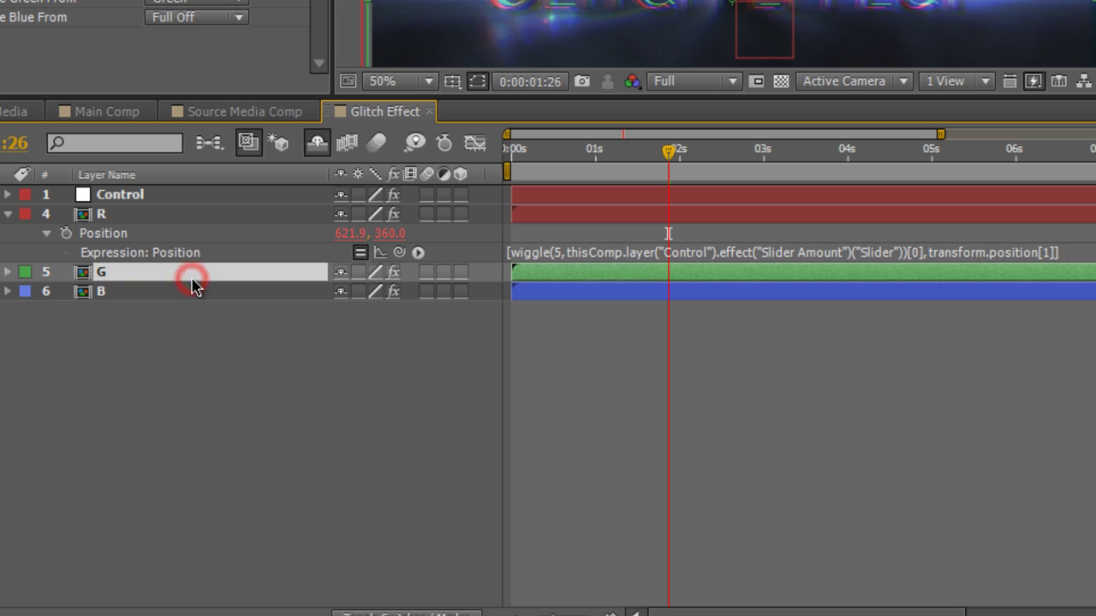
key(e)
key(e)
click(531, 309)
key(ctrl+a)
text([wiggle(5,thisComp.layer("Control").effect("Slider Amount")("Slider"))[0],transform.position[1]])
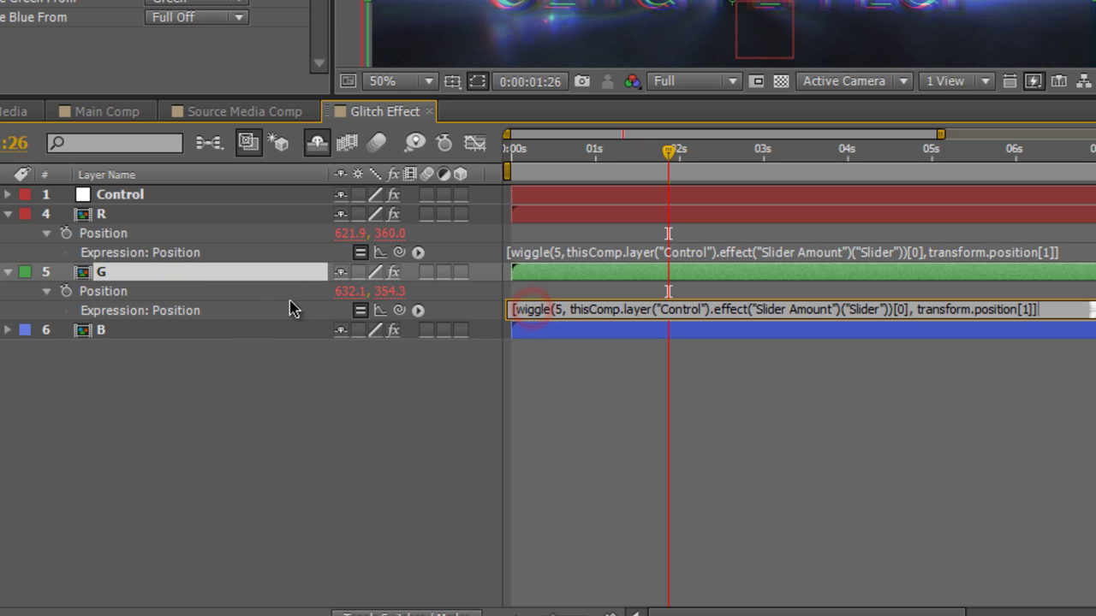
- Replace the B layer's Position expression with the same horizontal-only wiggle expression used on R and G
click(219, 324)
key(e)
key(e)
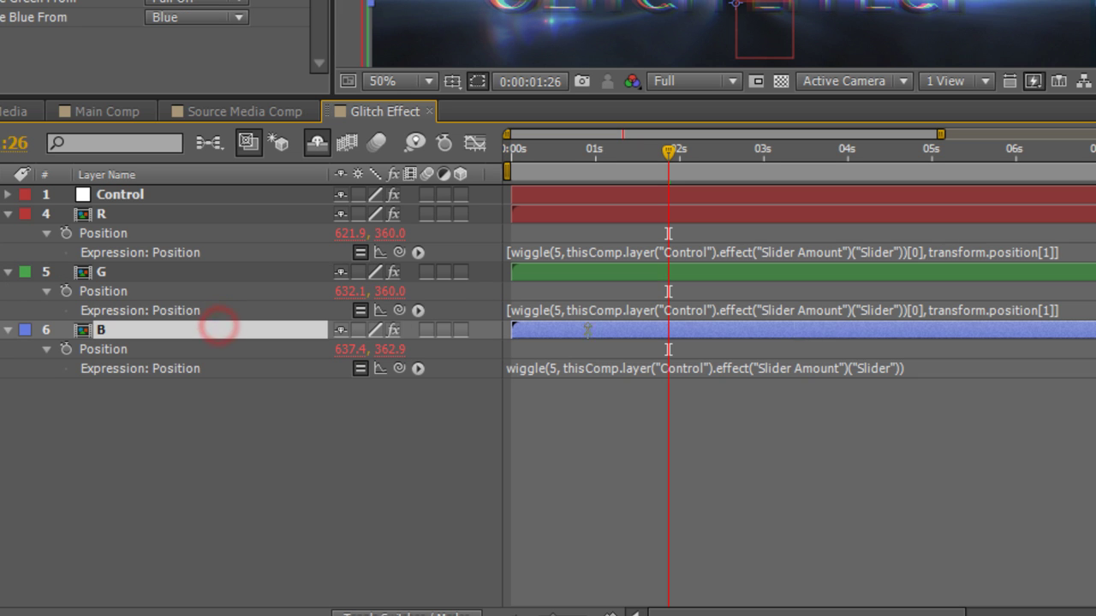
click(839, 368)
key(ctrl+a)
text([wiggle(5, thisComp.layer("Control").effect("Slider Amount")("Slider"))[0], transform.position[1]])
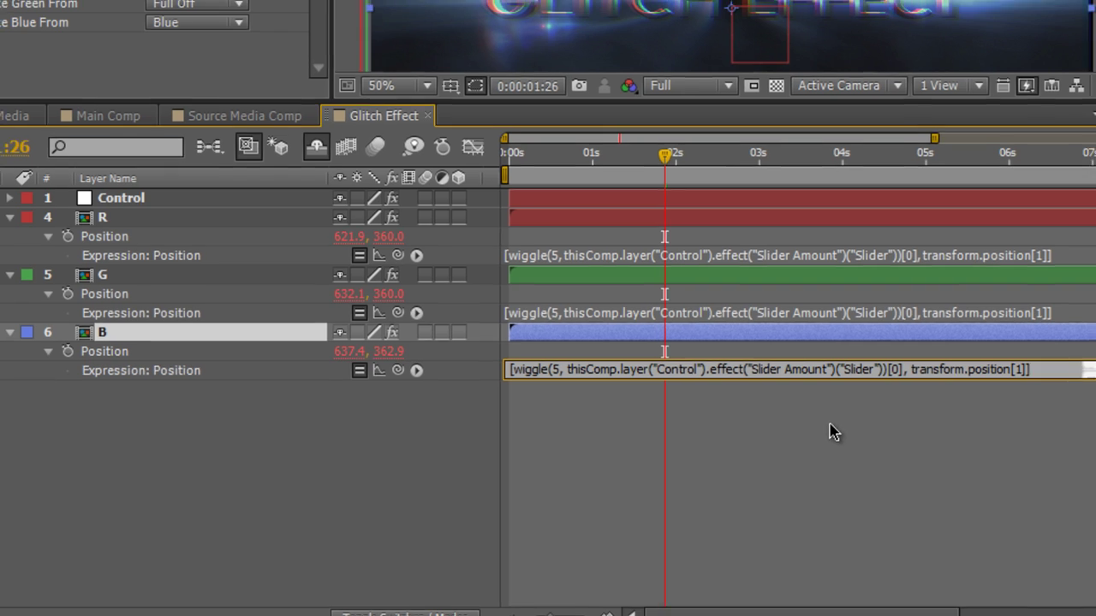
click(833, 424)
- Give the timeline more room and play a RAM preview of the horizontal glitch movement
drag(690, 220, 690, 300)
key(KP_0)
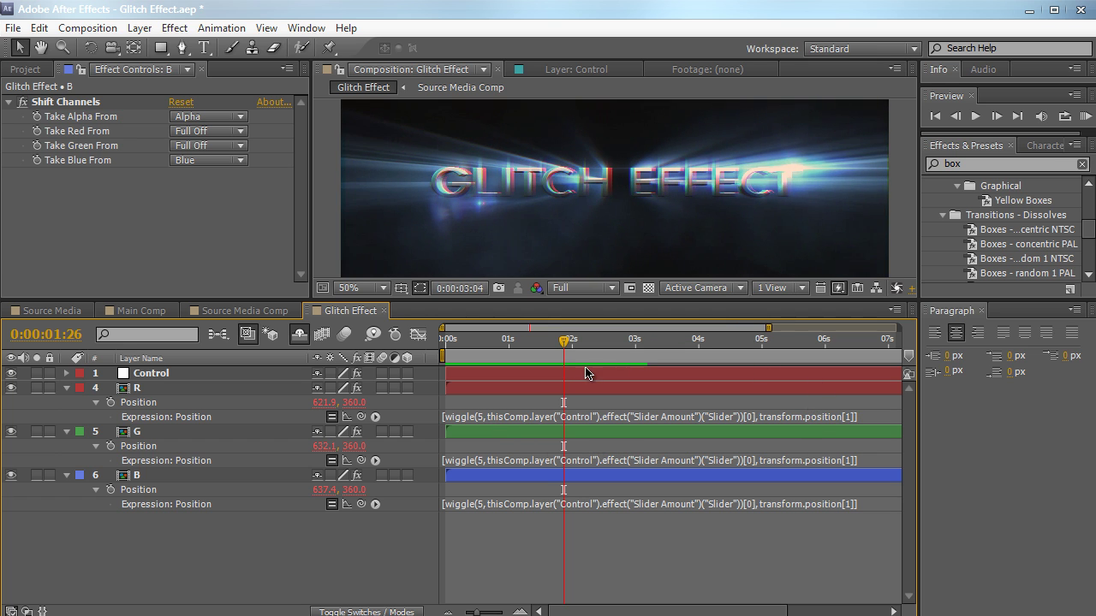
click(393, 244)
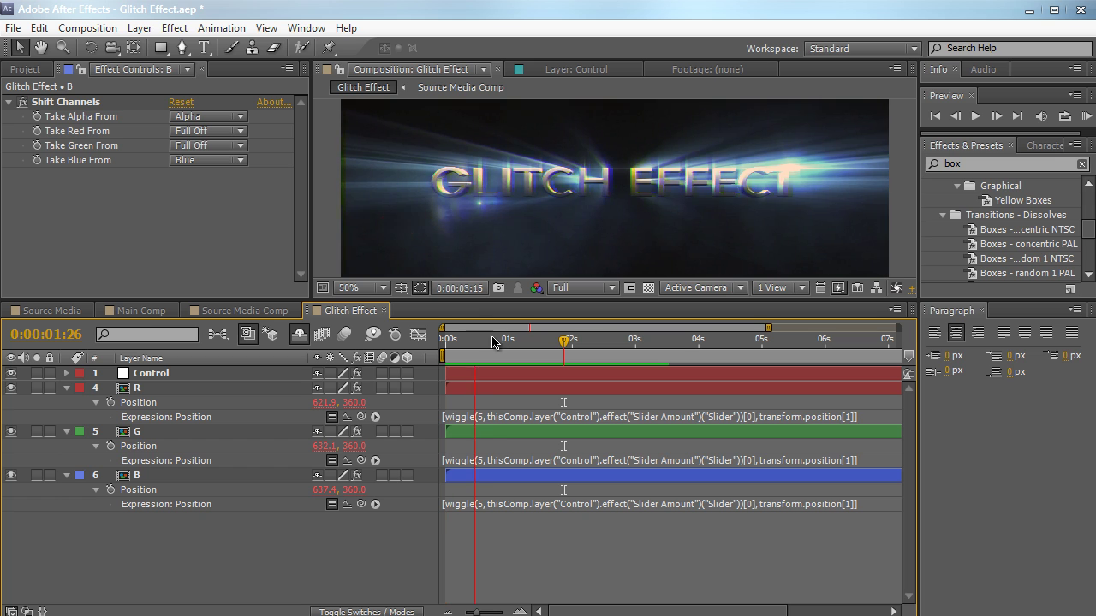
- Set the Control layer's Slider Amount to 88 and check the channel split at frames around 0:00:00:20 and 0:00:00:09
click(219, 375)
click(185, 107)
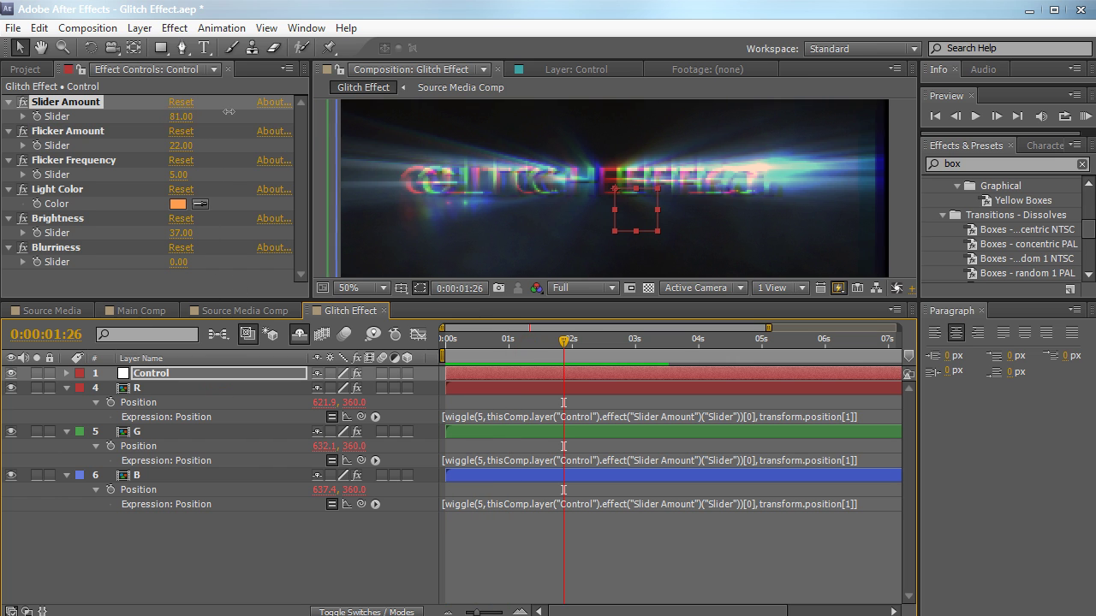
drag(229, 112, 235, 111)
click(485, 346)
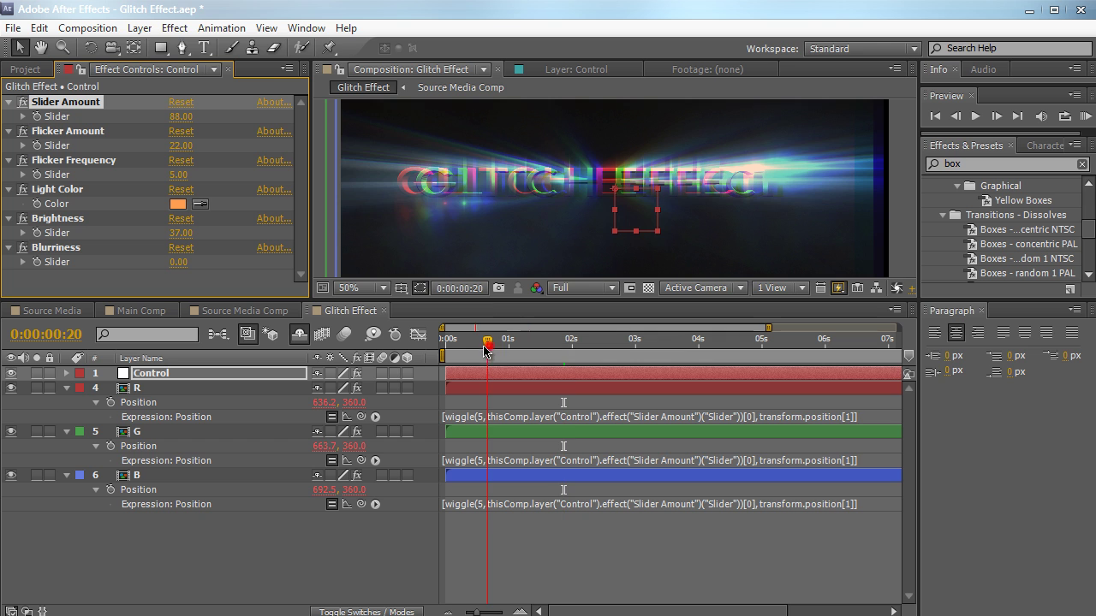
drag(486, 345, 464, 346)
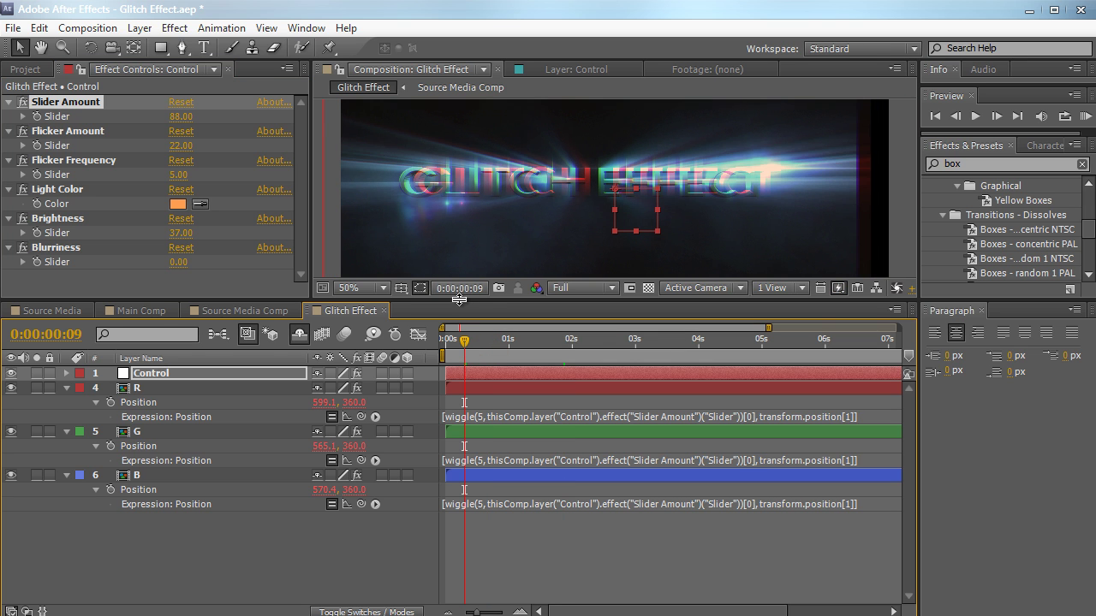
- Check the frame edges at 0:00:01:09 in an enlarged composition view and show the Scale property of the R, G and B layers
drag(459, 299, 459, 394)
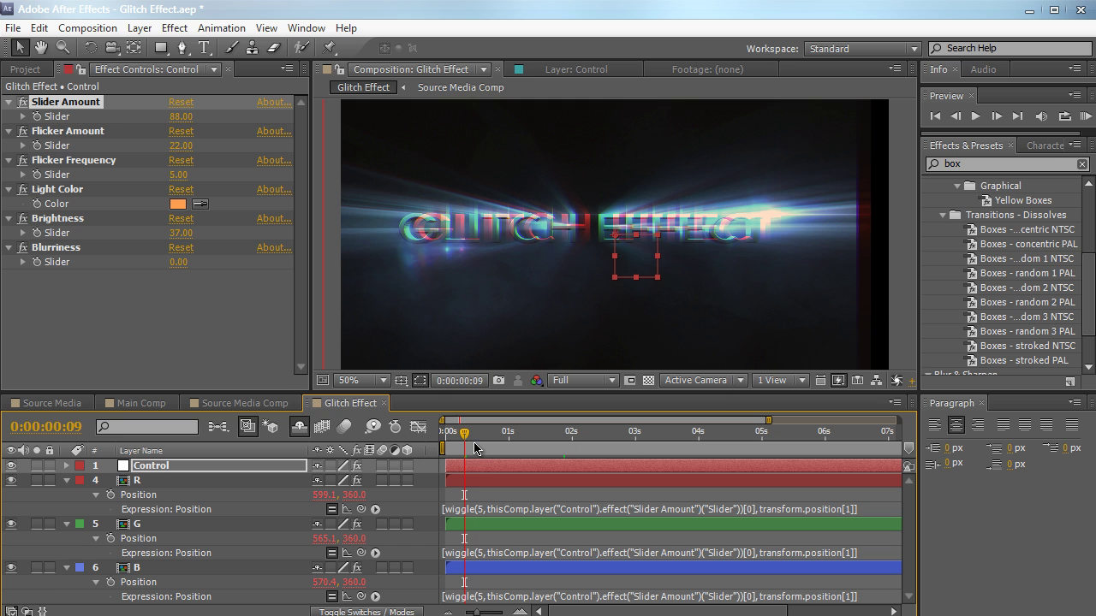
drag(467, 437, 529, 436)
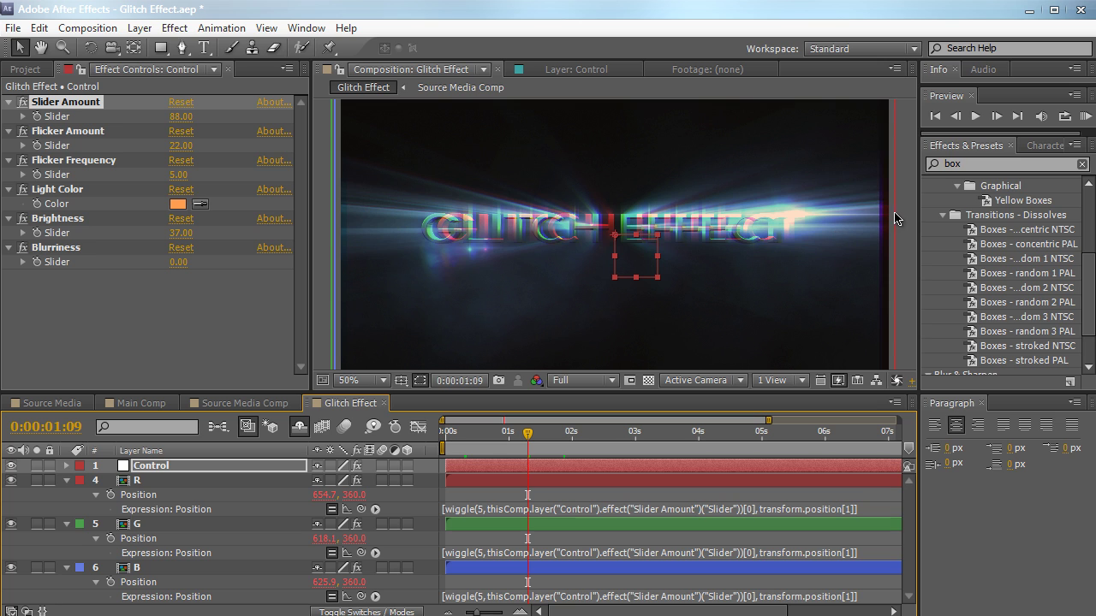
click(158, 484)
key(s)
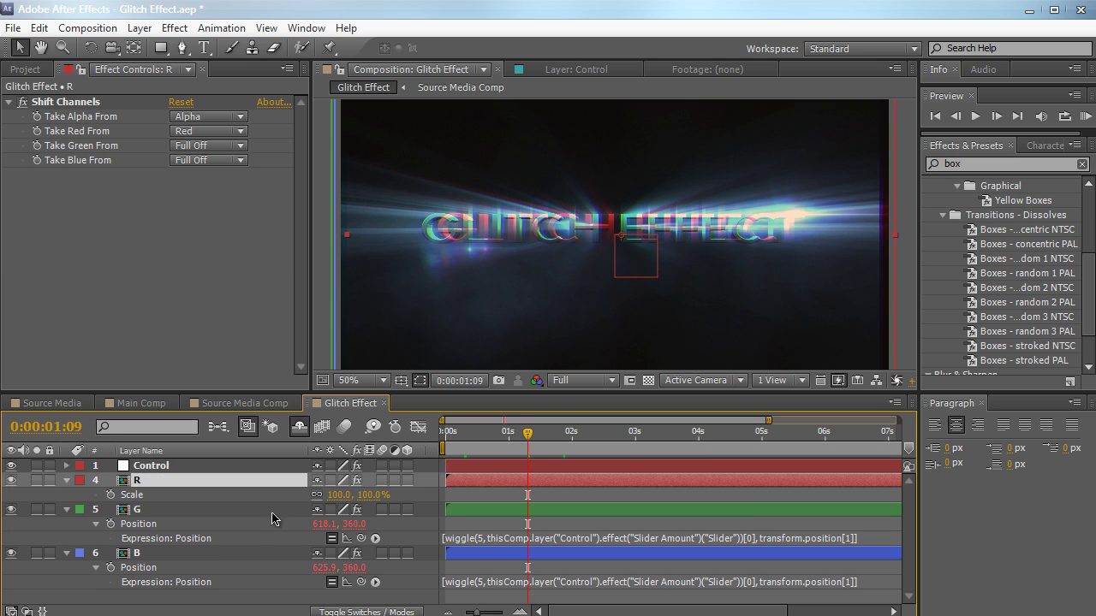
click(238, 511)
key(s)
click(219, 538)
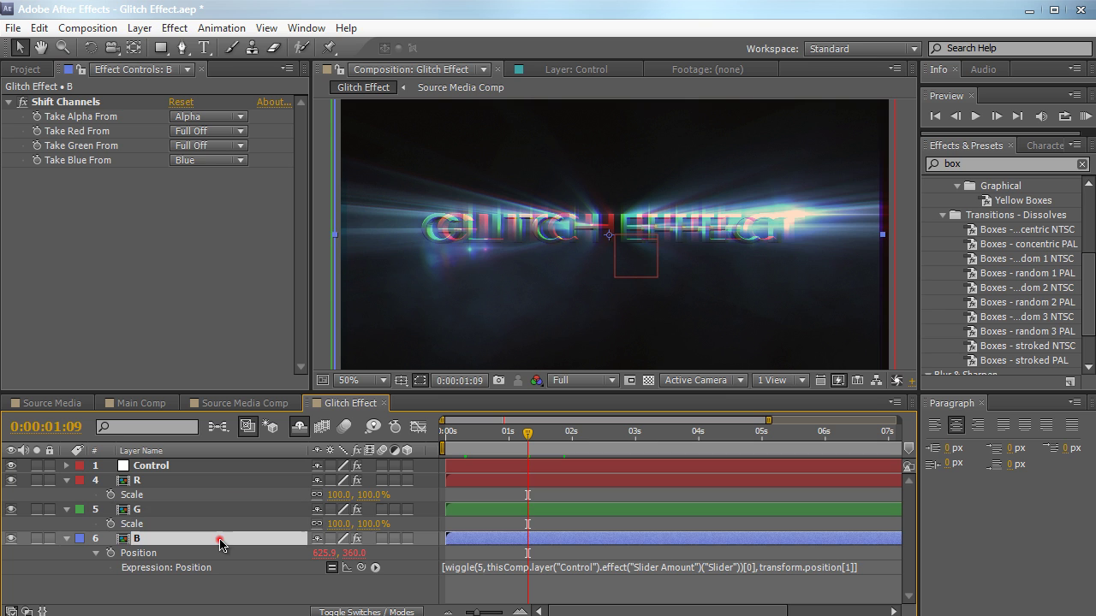
key(s)
- Try scaling the R, G and B layers to 120% to cover the exposed frame edges
click(339, 495)
text(120)
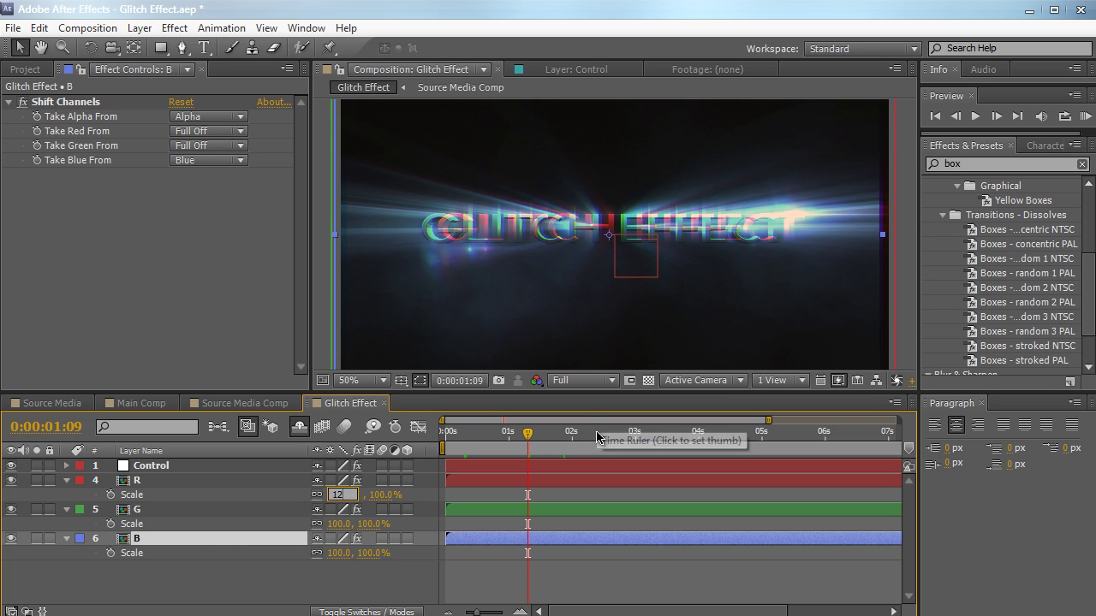
key(Tab)
key(Tab)
text(120)
key(Tab)
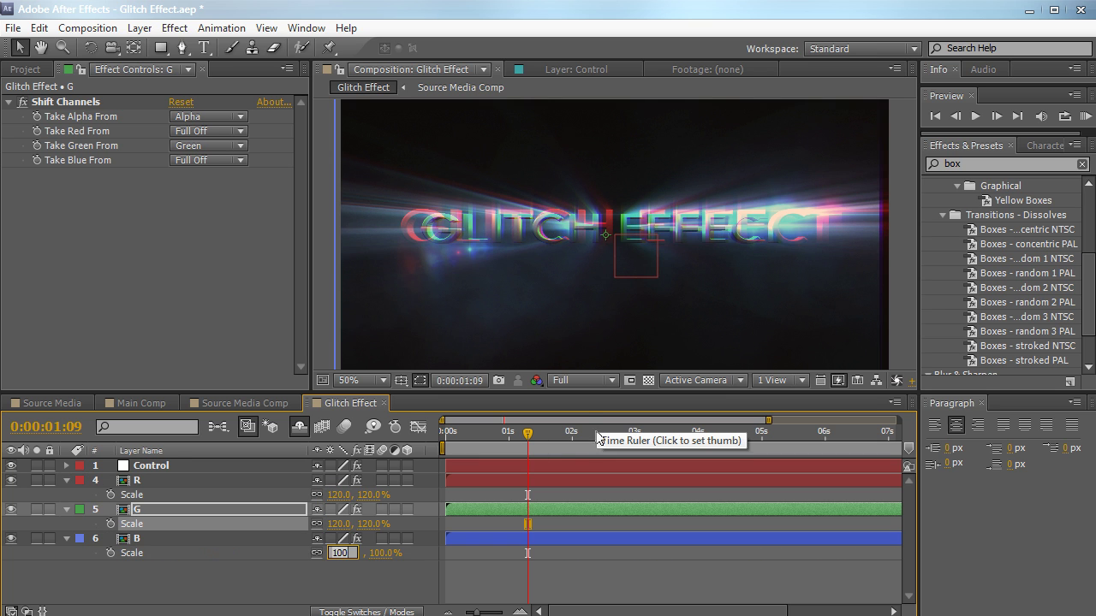
key(Tab)
text(120)
key(Tab)
key(Tab)
key(comma)
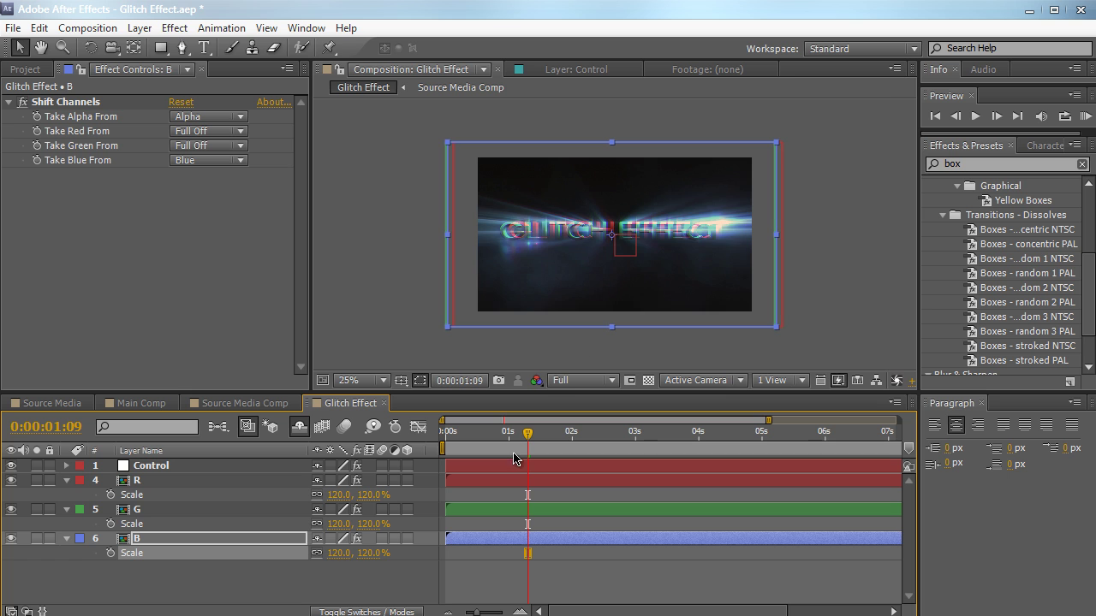
drag(519, 440, 632, 440)
- Undo the Scale changes on the B, G and R layers
key(ctrl+z)
key(ctrl+z)
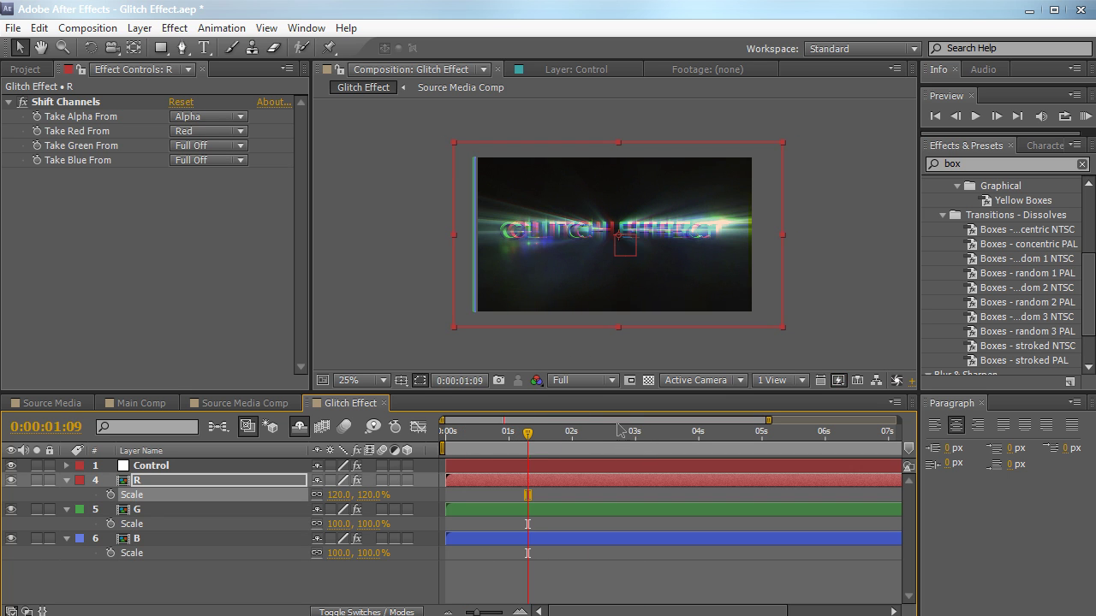
key(ctrl+z)
- Apply the Motion Tile effect to the R layer with an Output Width of 840 and test the tiling with a temporary layer shift
click(1025, 164)
text(mo)
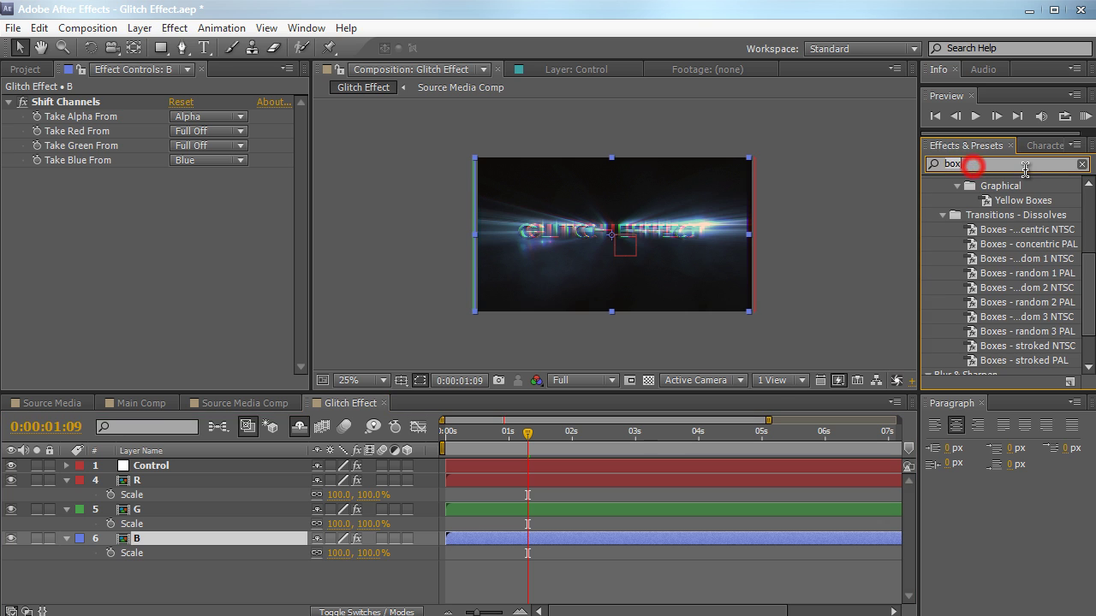
text(tion)
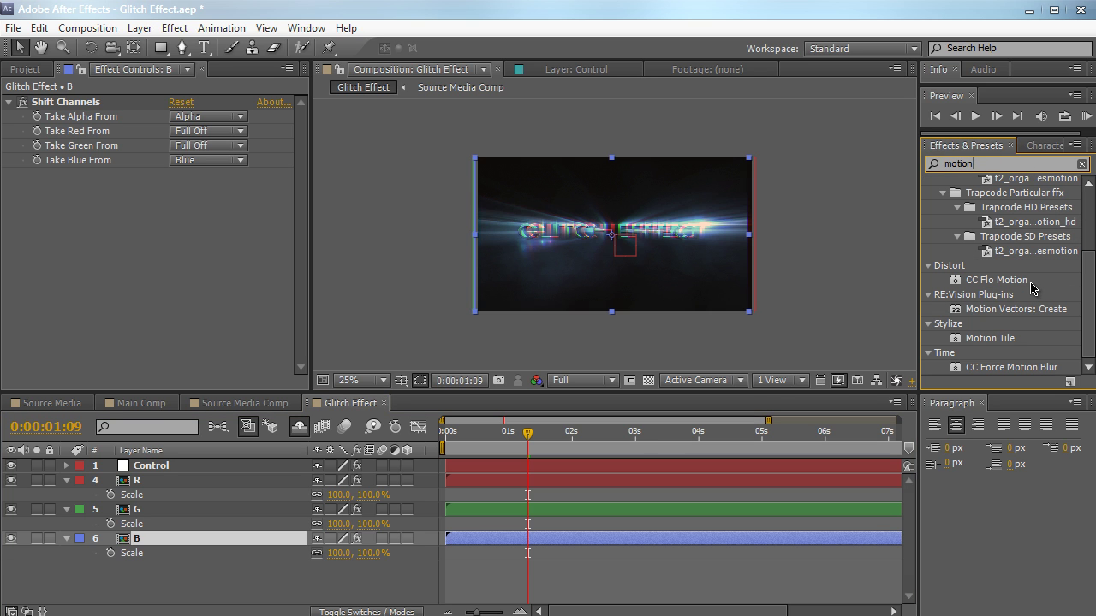
drag(1008, 339, 197, 490)
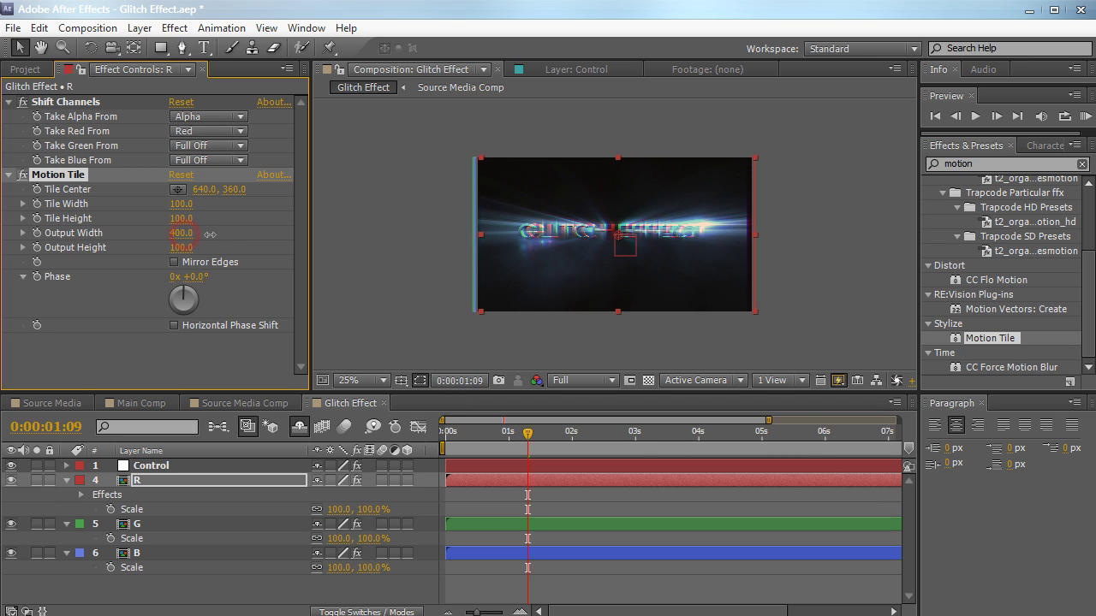
drag(209, 234, 229, 232)
drag(512, 248, 618, 242)
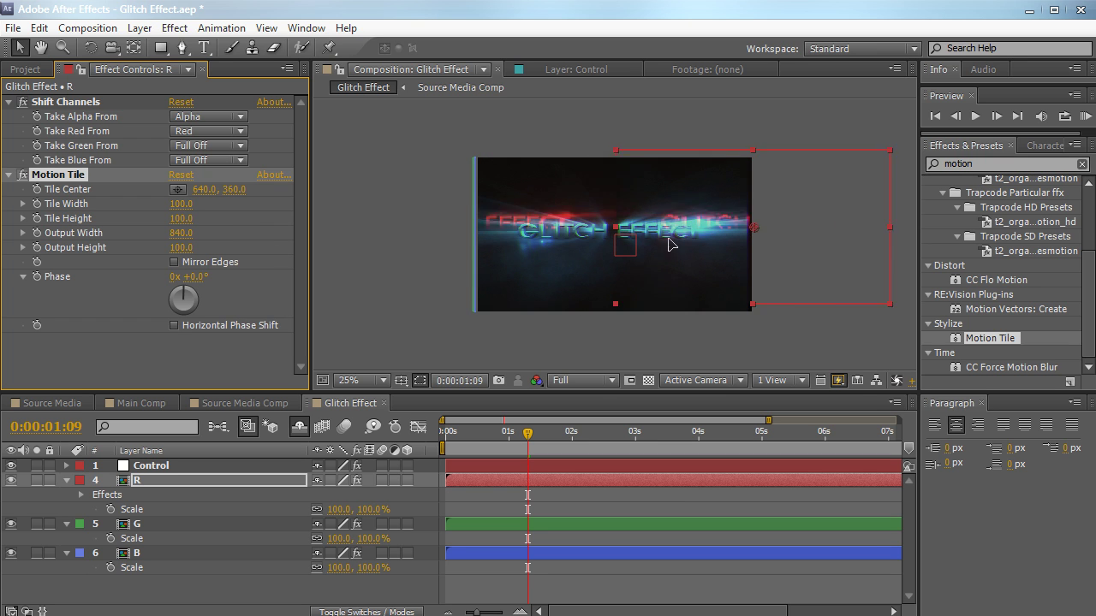
key(ctrl+z)
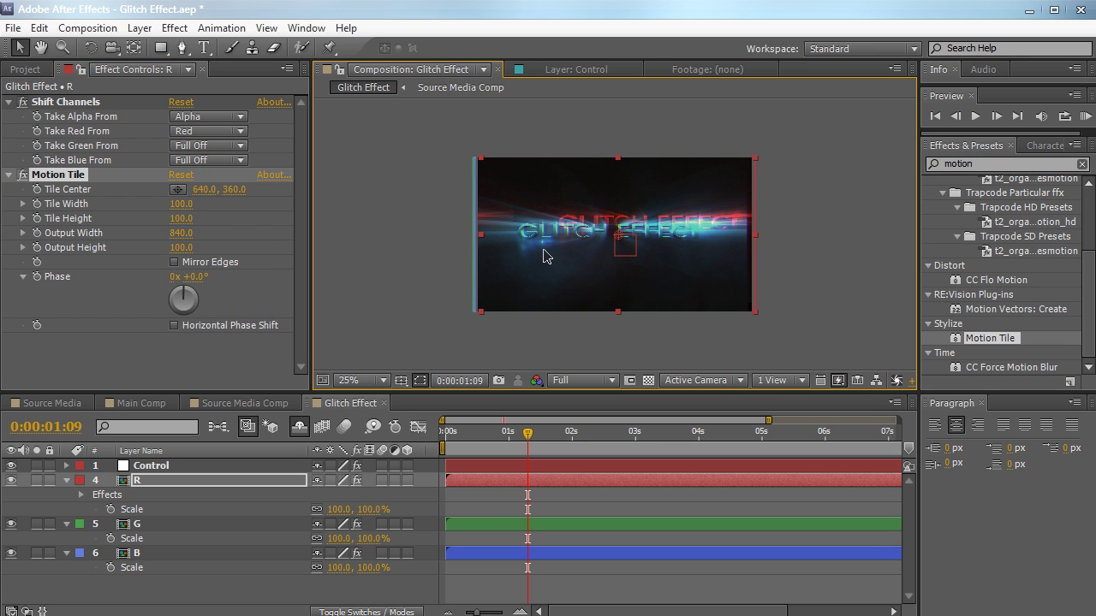
- Copy the R layer's Motion Tile effect to the G and B layers
click(62, 174)
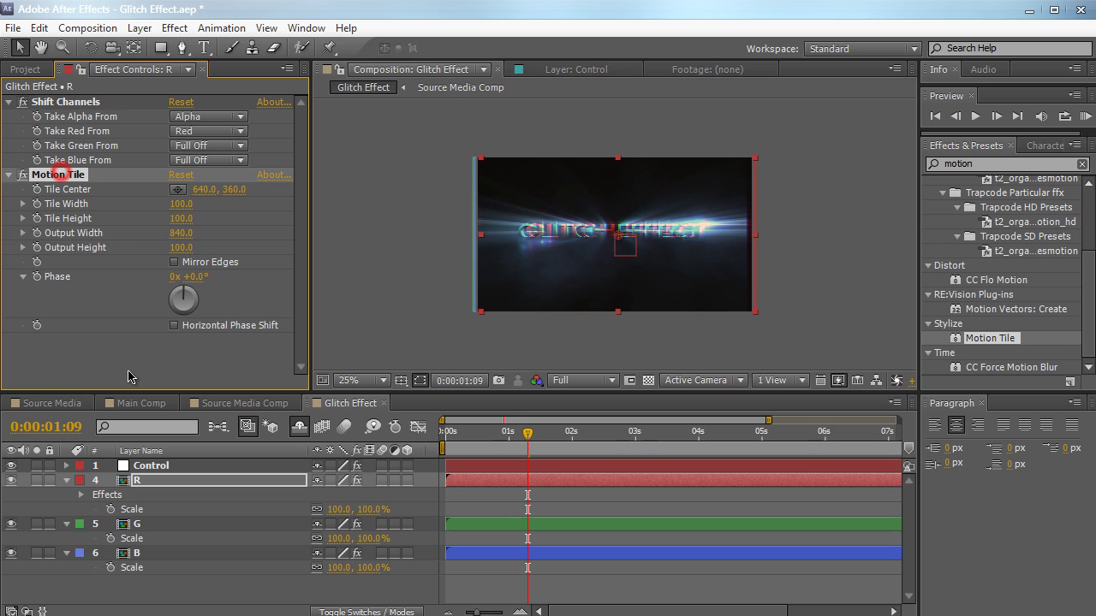
click(142, 524)
click(139, 283)
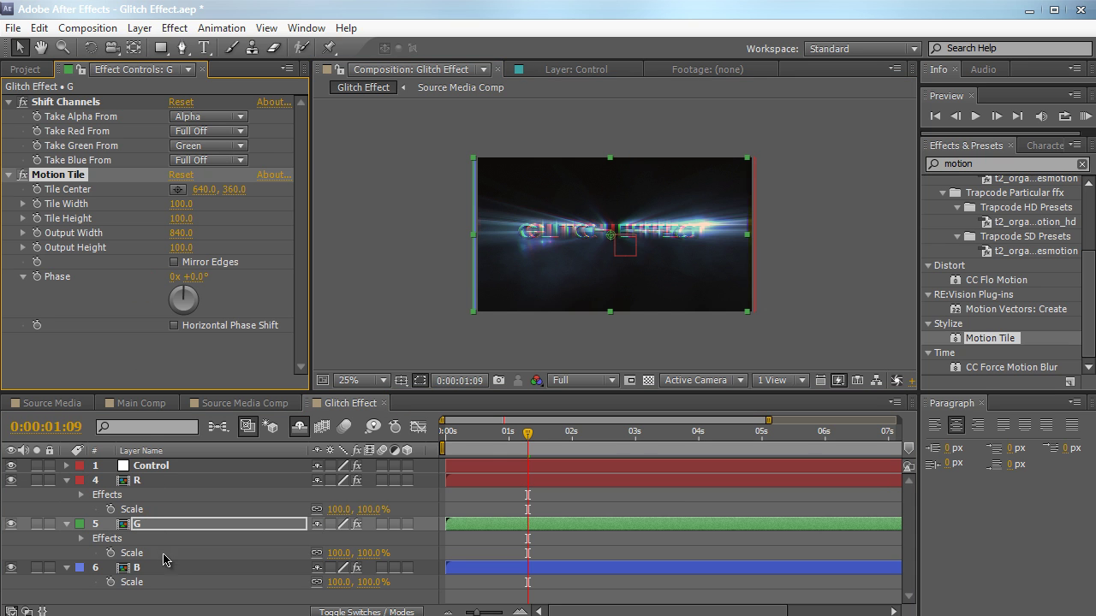
click(163, 568)
click(165, 312)
key(ctrl+v)
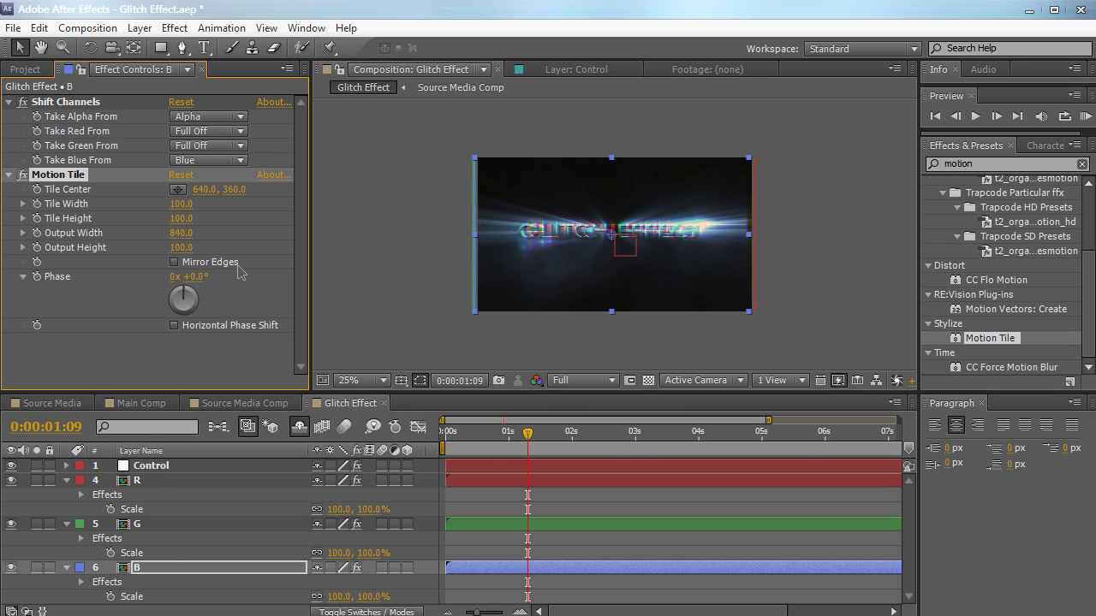
- Check the tiled frame edges around 0:00:02:10 and 0:00:03:01 and preview the glitch at 50% magnification
drag(537, 444, 592, 431)
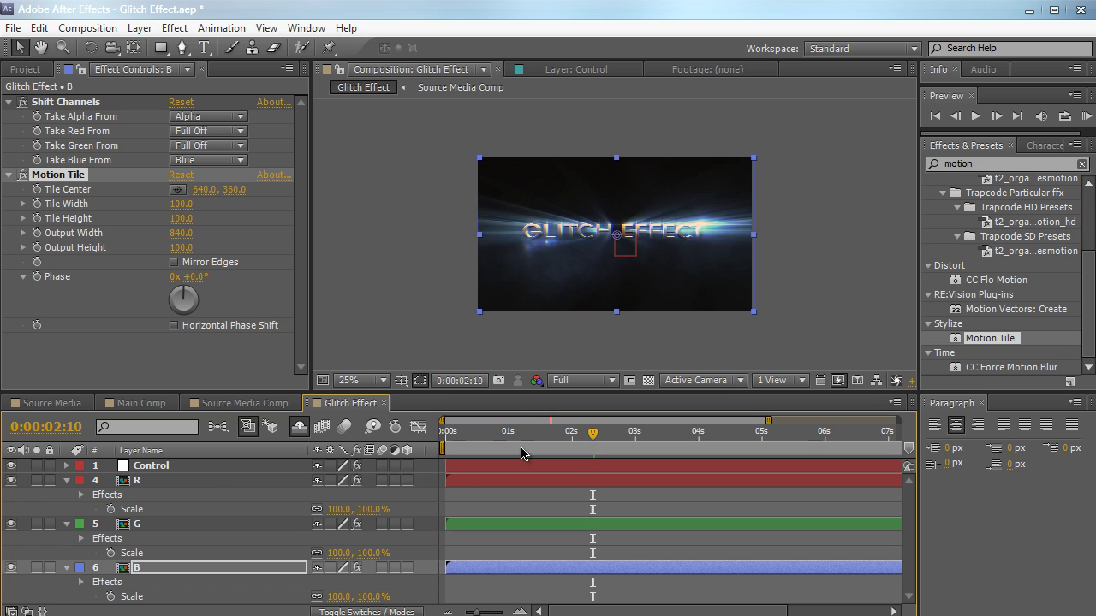
drag(519, 439, 636, 447)
key(period)
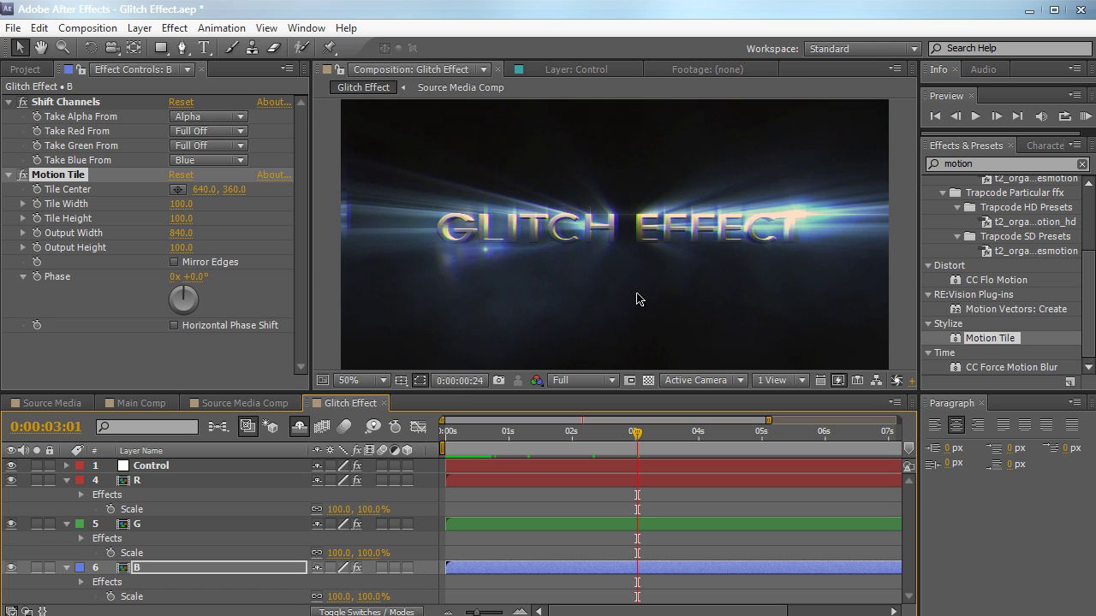
click(181, 325)
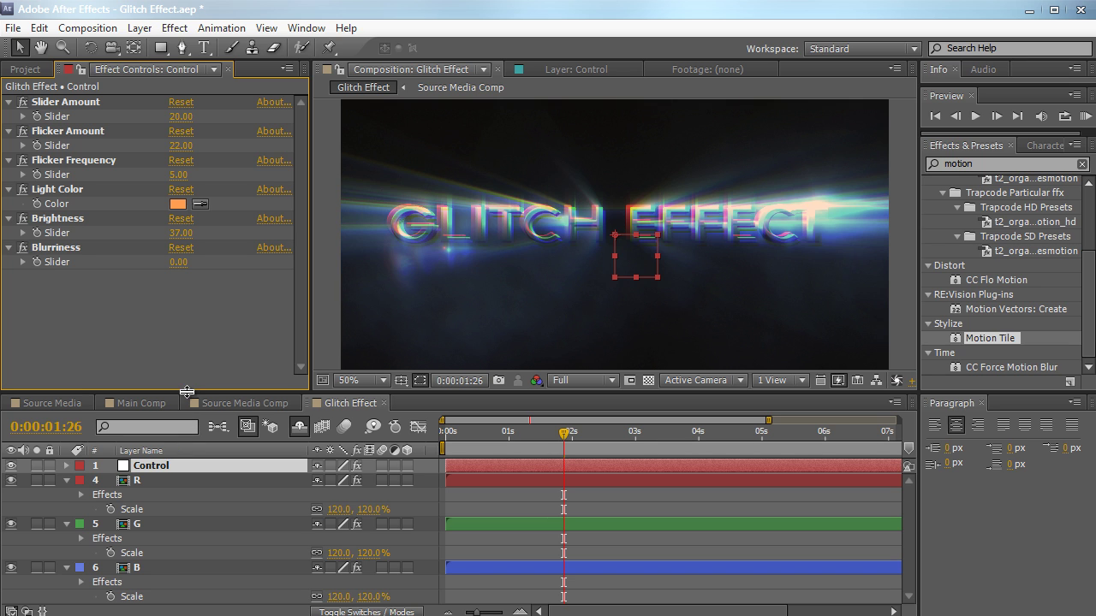
drag(186, 392, 187, 291)
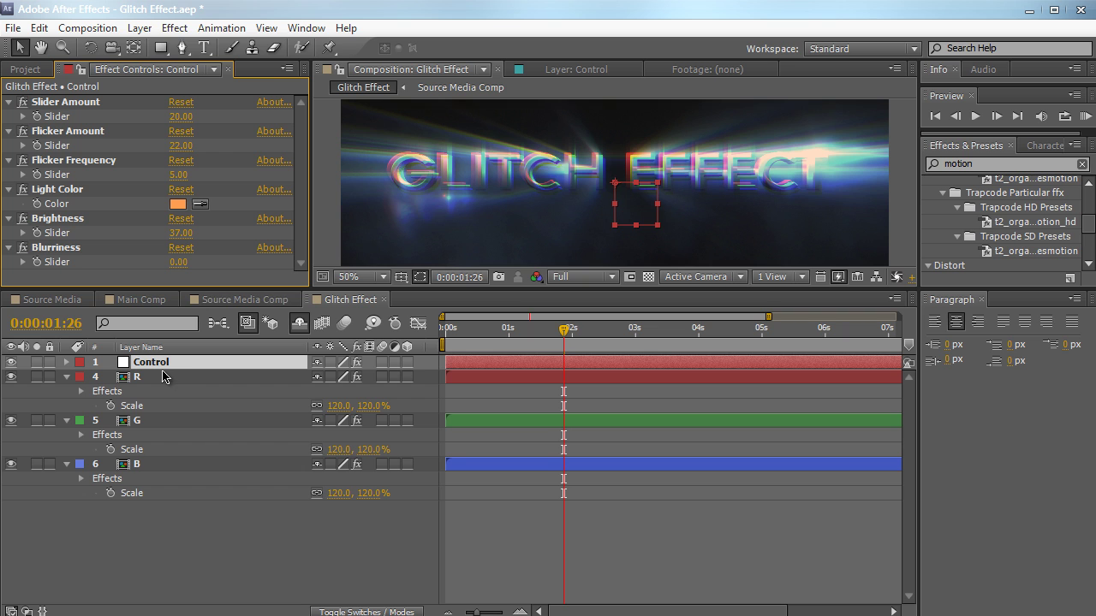
drag(646, 290, 644, 409)
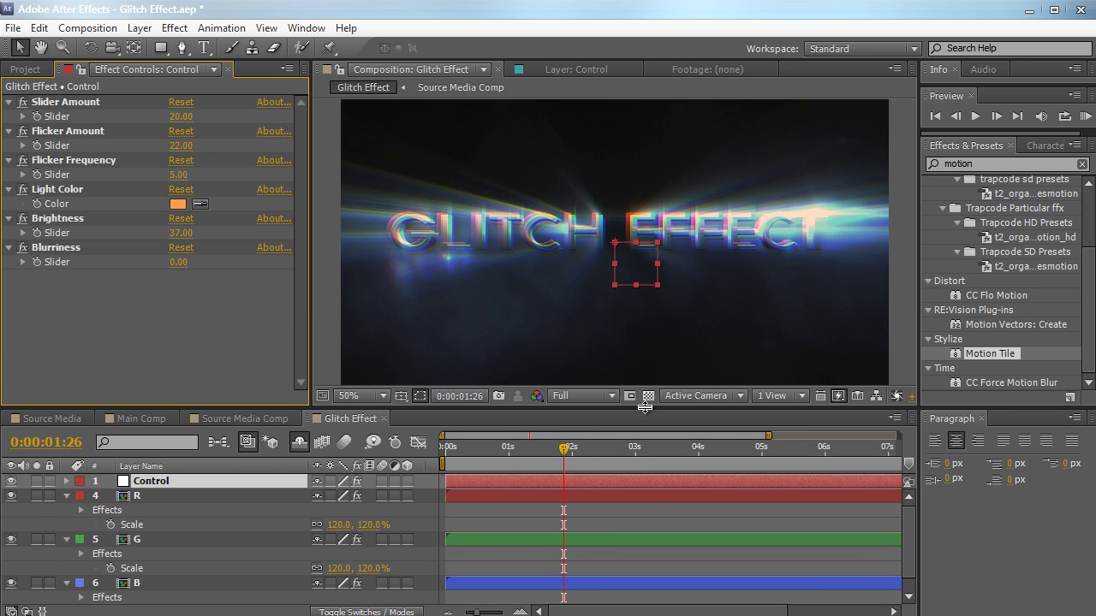